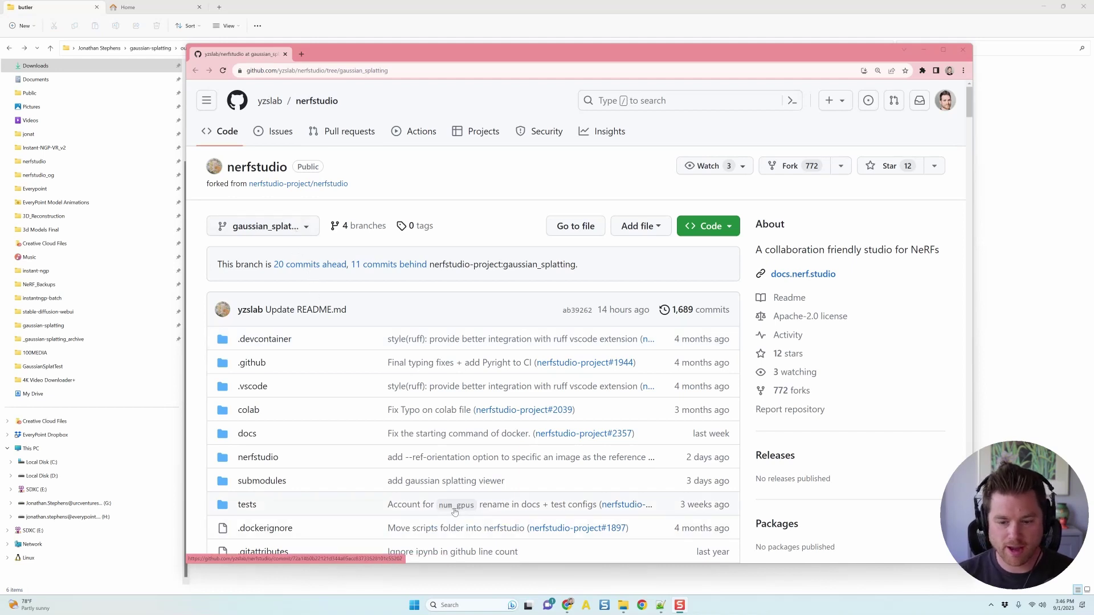
- Minimize the nerfstudio GitHub page to show the butler folder with input.ply and cameras.json
click(624, 605)
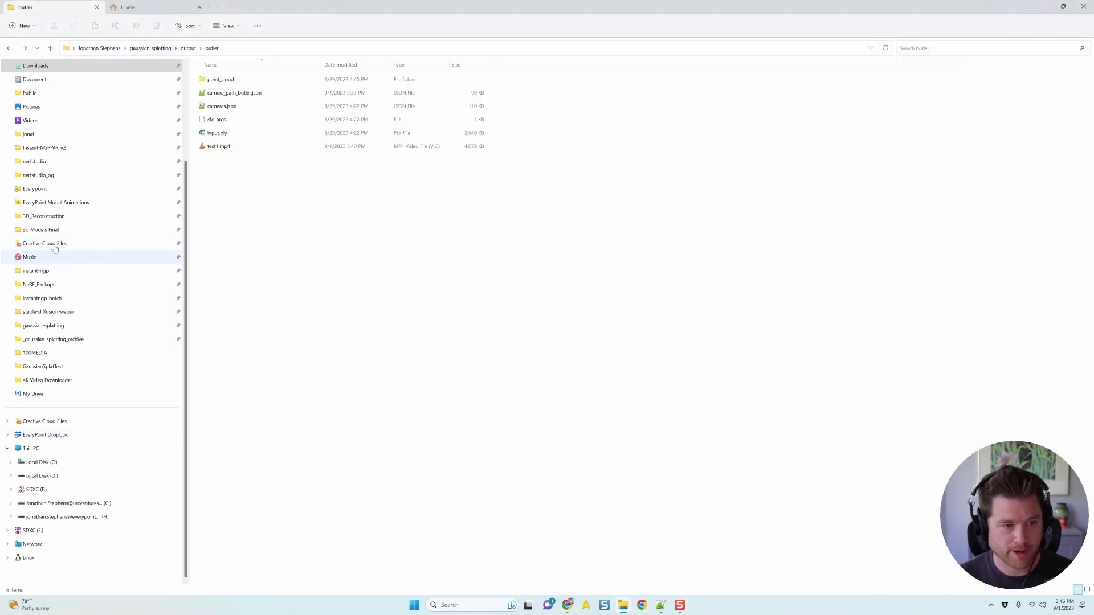
- Open the user's home folder and sort its contents by Name
click(66, 133)
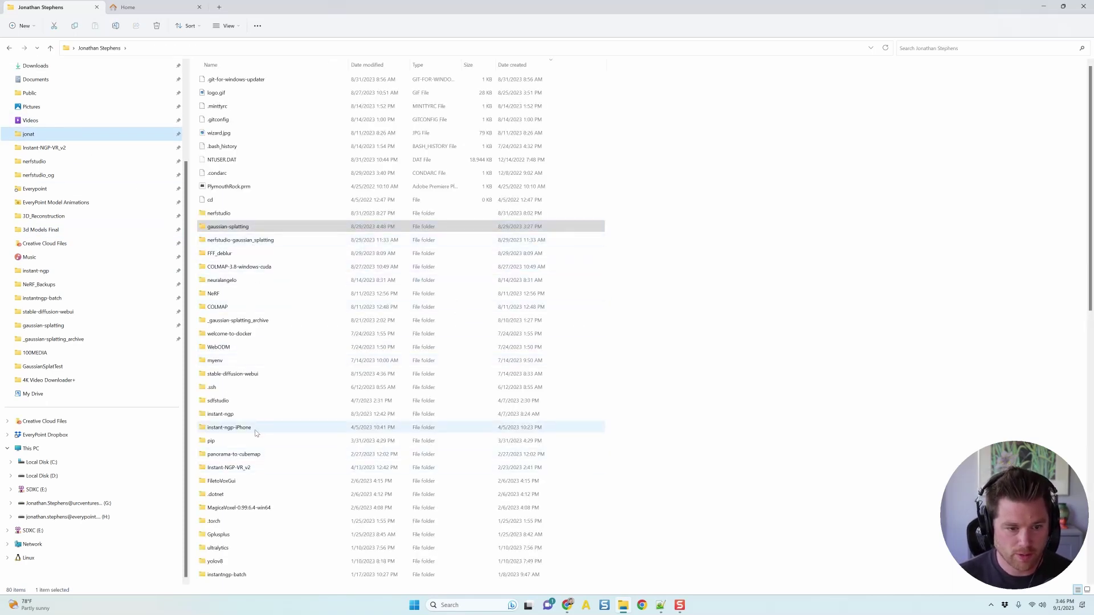
click(261, 401)
key(n)
scroll(236, 119, up, 2)
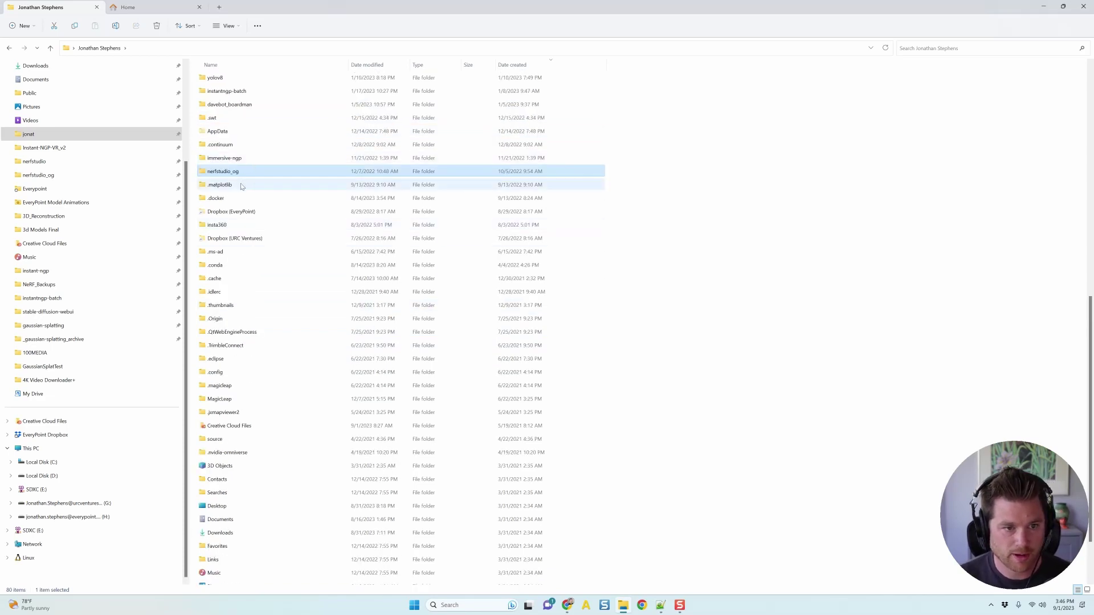
click(245, 64)
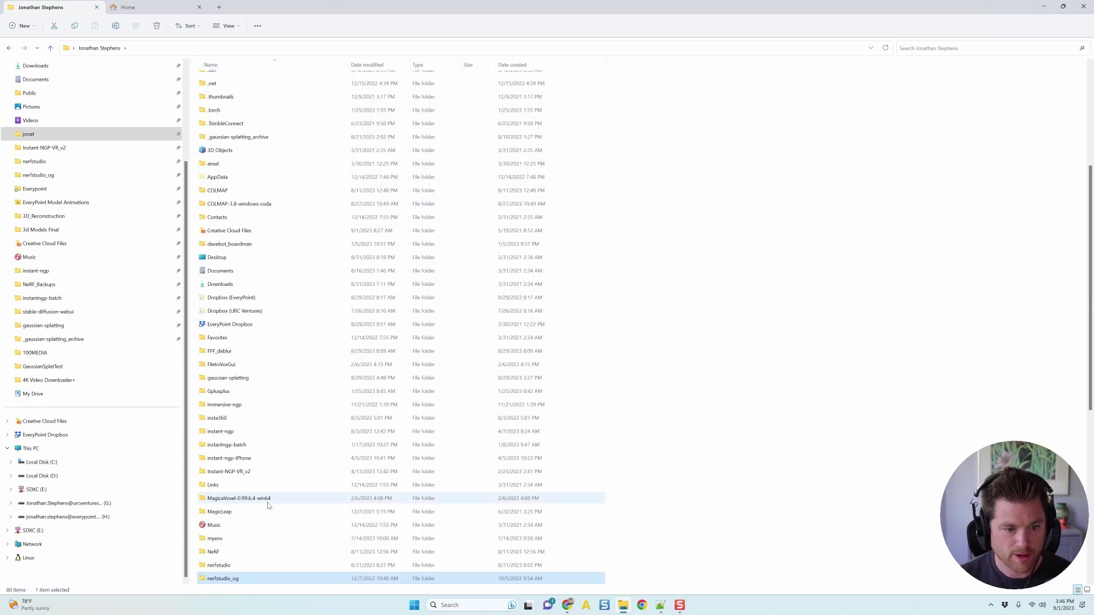
scroll(231, 513, down, 3)
- Rename the nerfstudio folder to nerfstudio_backup
click(227, 448)
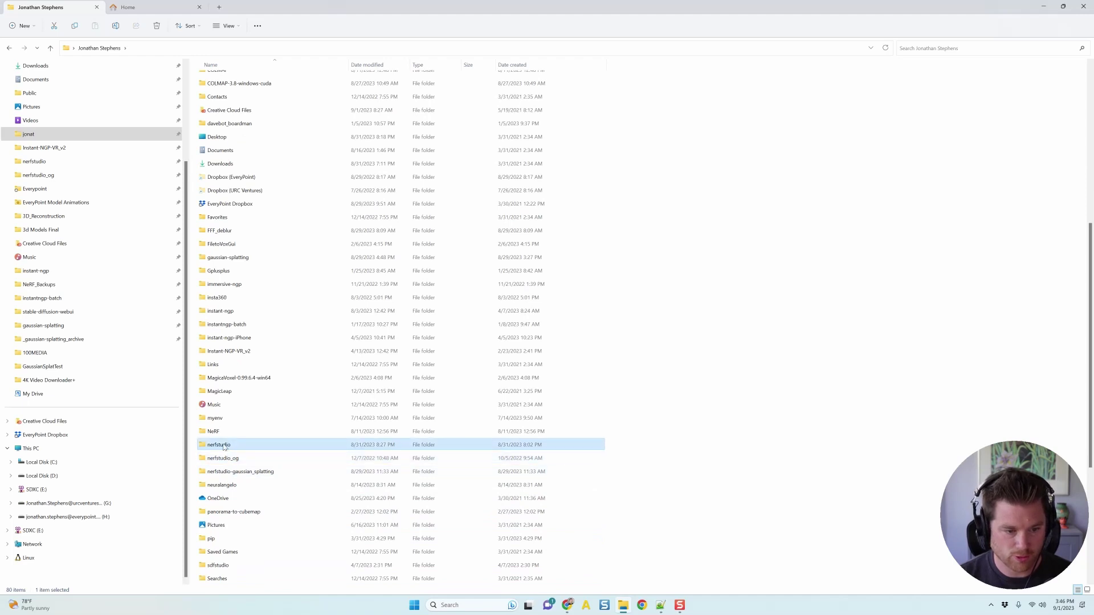
click(225, 446)
key(End)
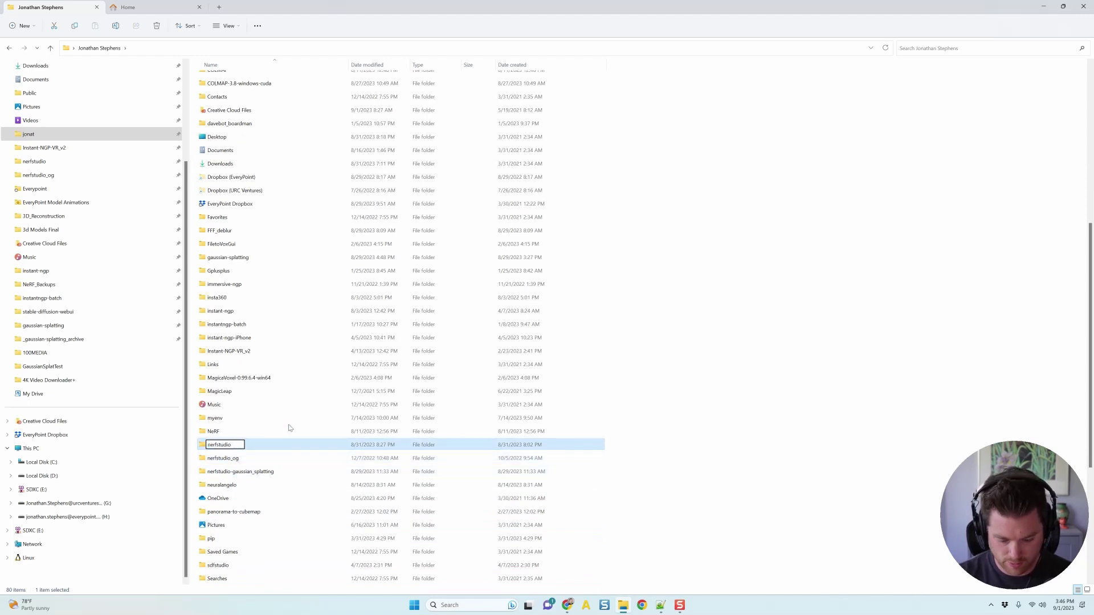
text(_backup)
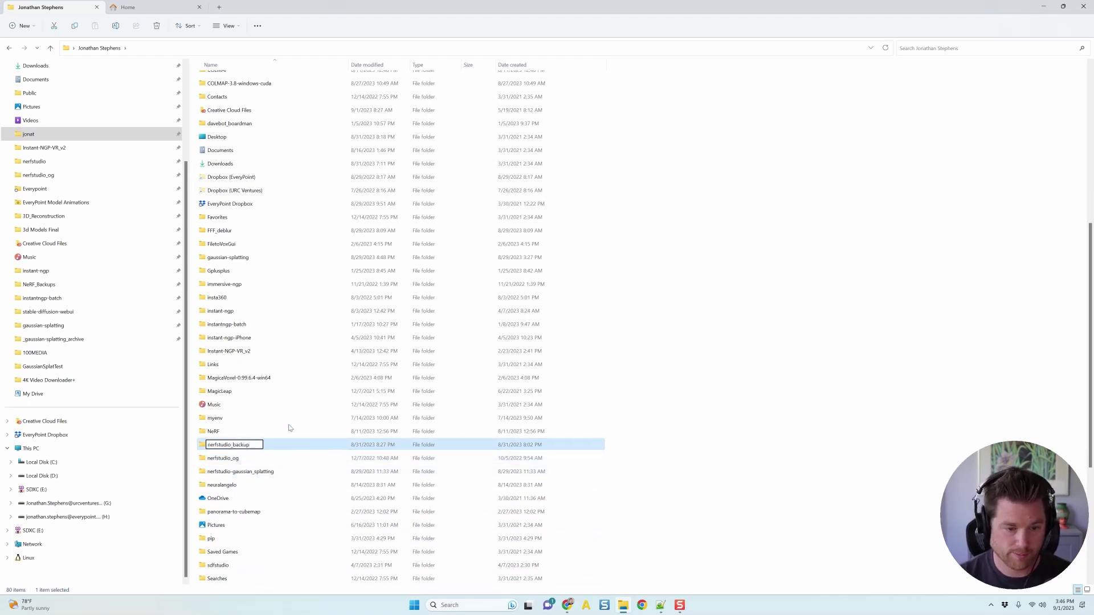
key(Return)
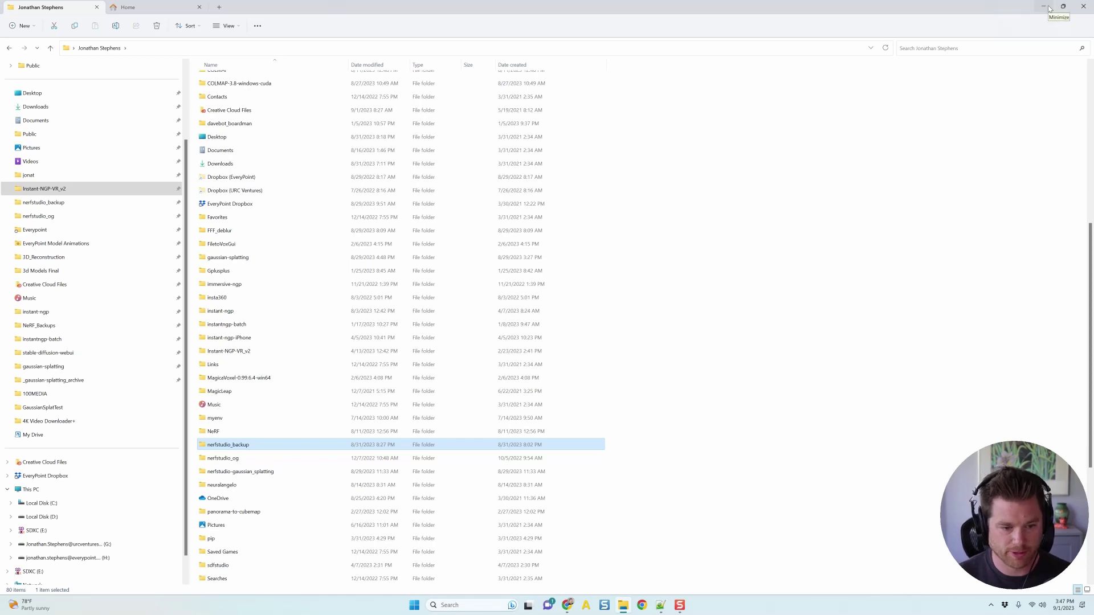
- Scroll the gaussian_splatting README to the Gaussian Splatting Viewer & Render and Installation notes
key(alt+Tab)
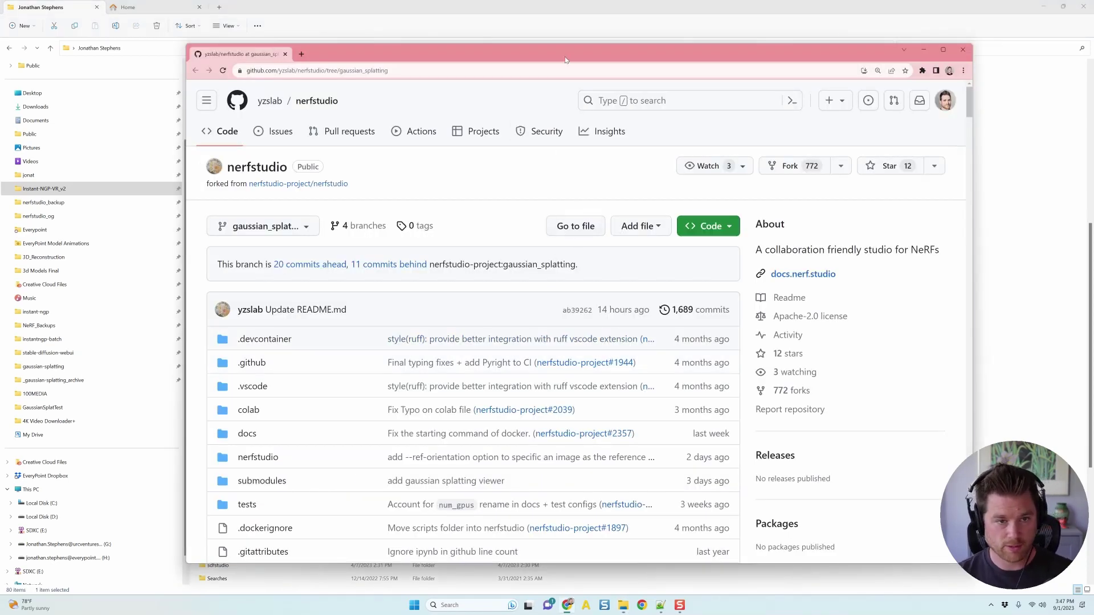
scroll(470, 243, down, 7)
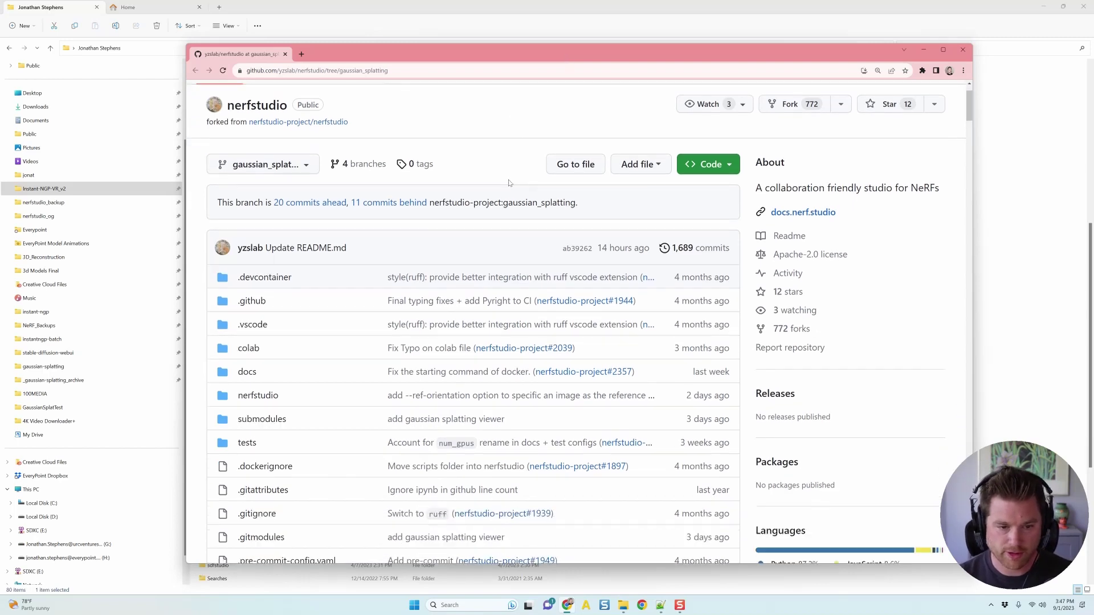
scroll(470, 243, down, 7)
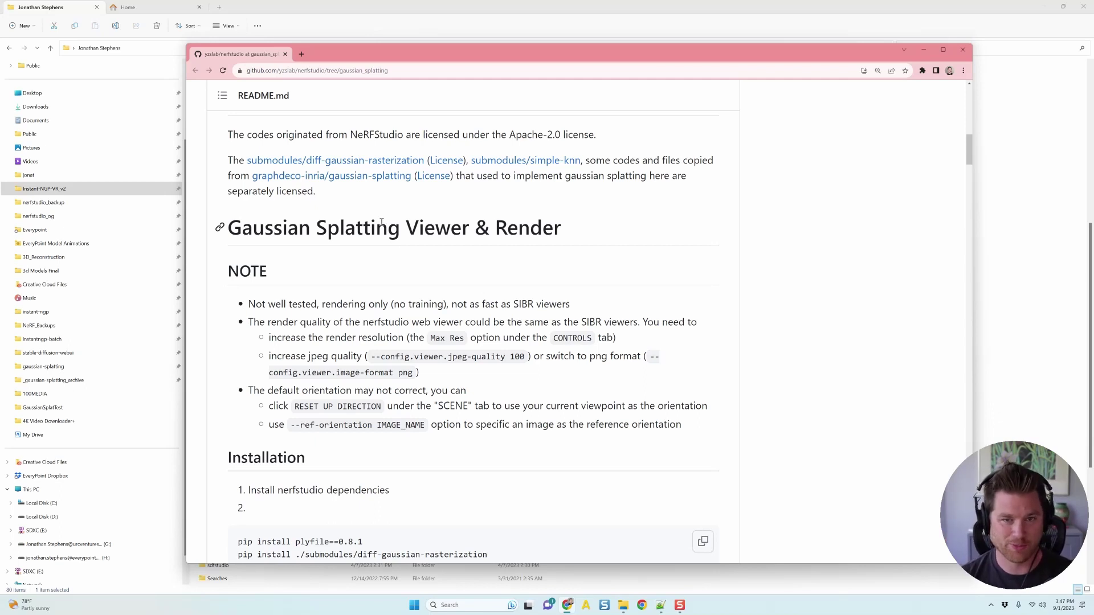
scroll(361, 291, down, 1)
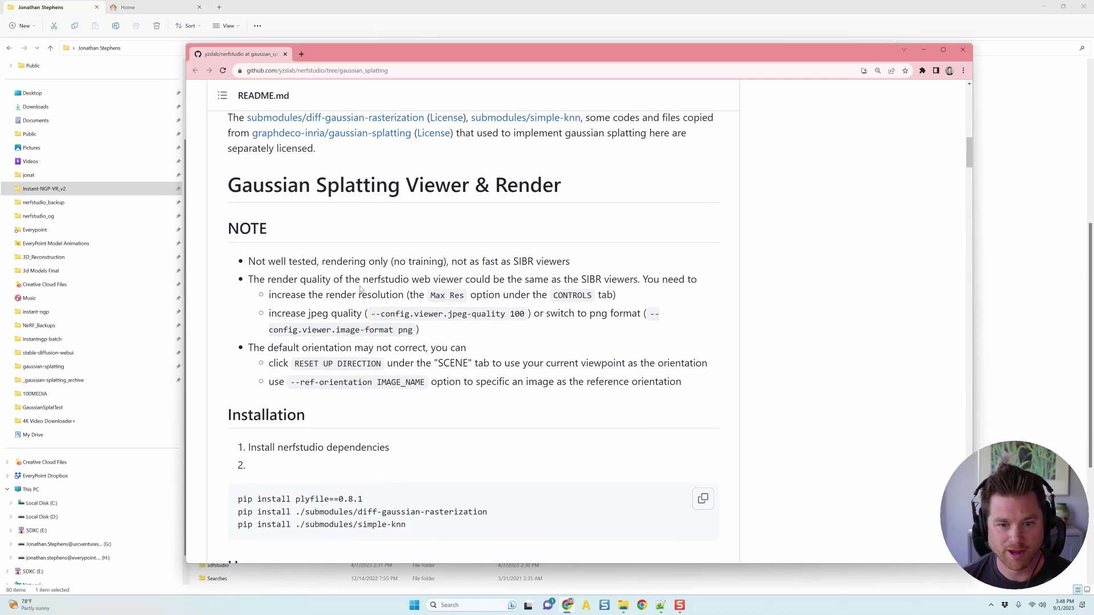
scroll(504, 326, down, 3)
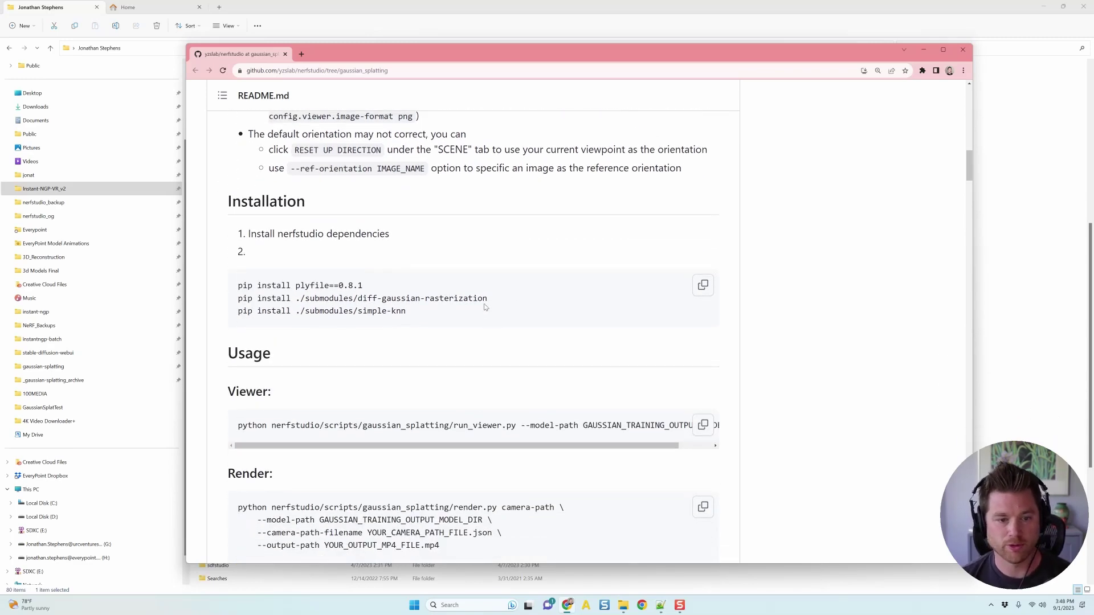
scroll(485, 307, up, 5)
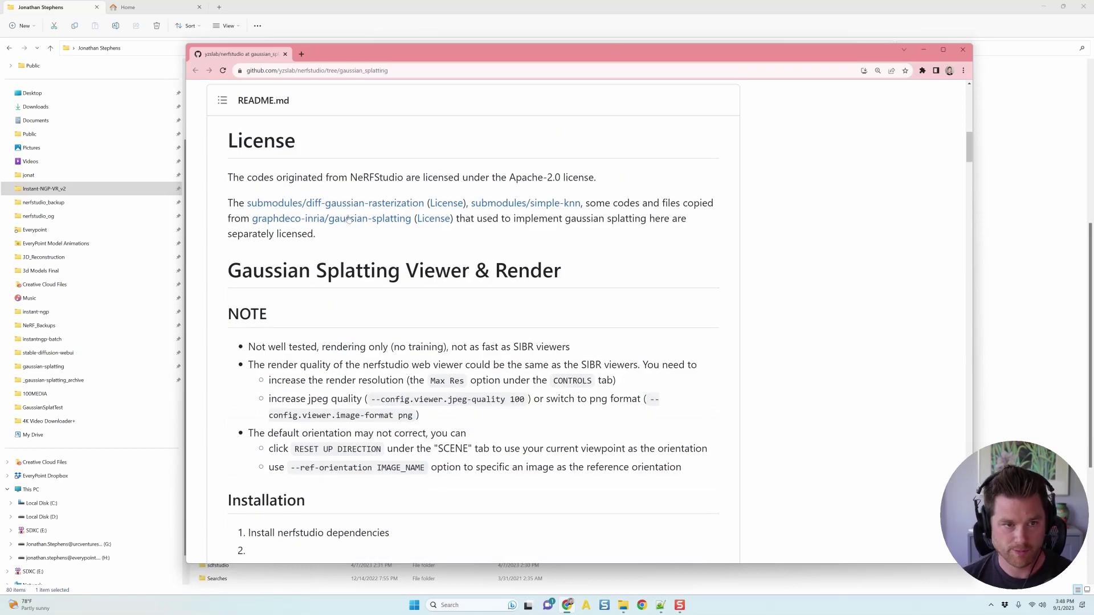
key(alt+space)
key(Escape)
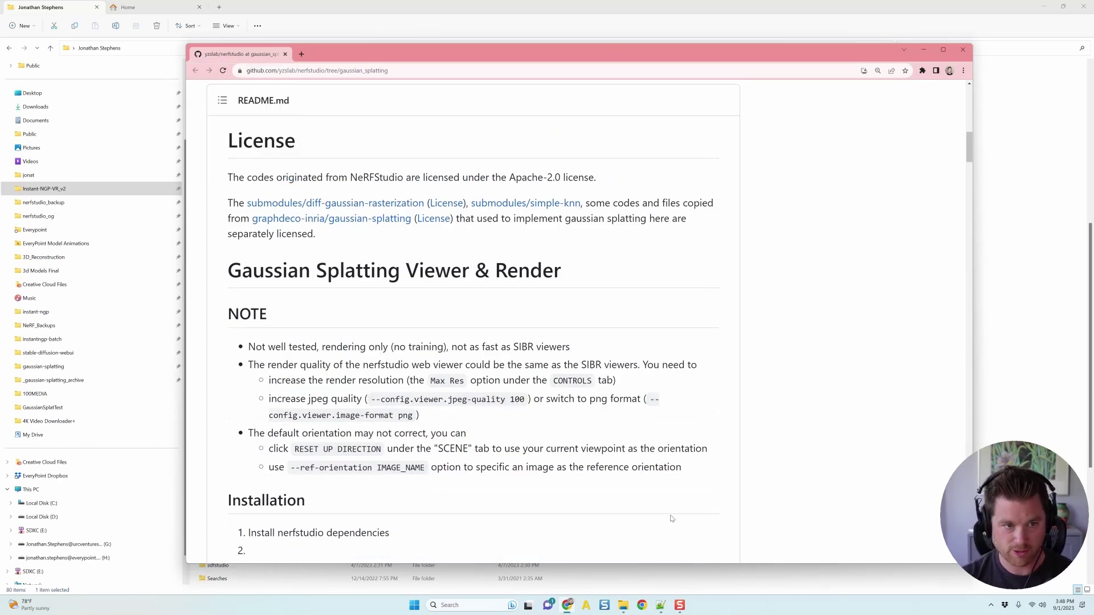
- Launch a Command Prompt window and position it over the README
key(super)
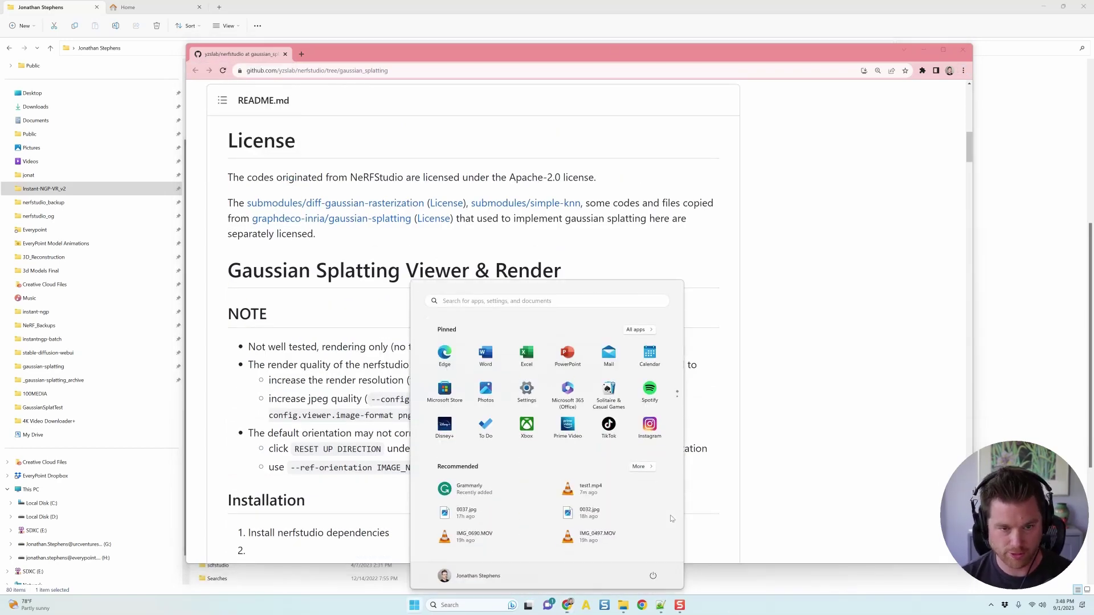
text(cmd)
key(Return)
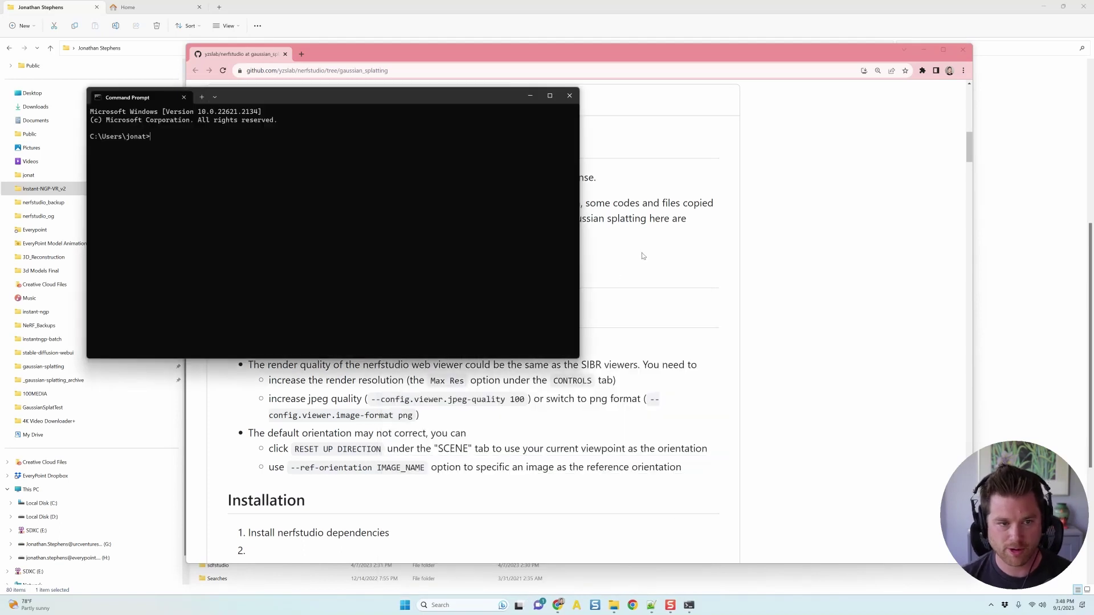
drag(457, 107, 627, 86)
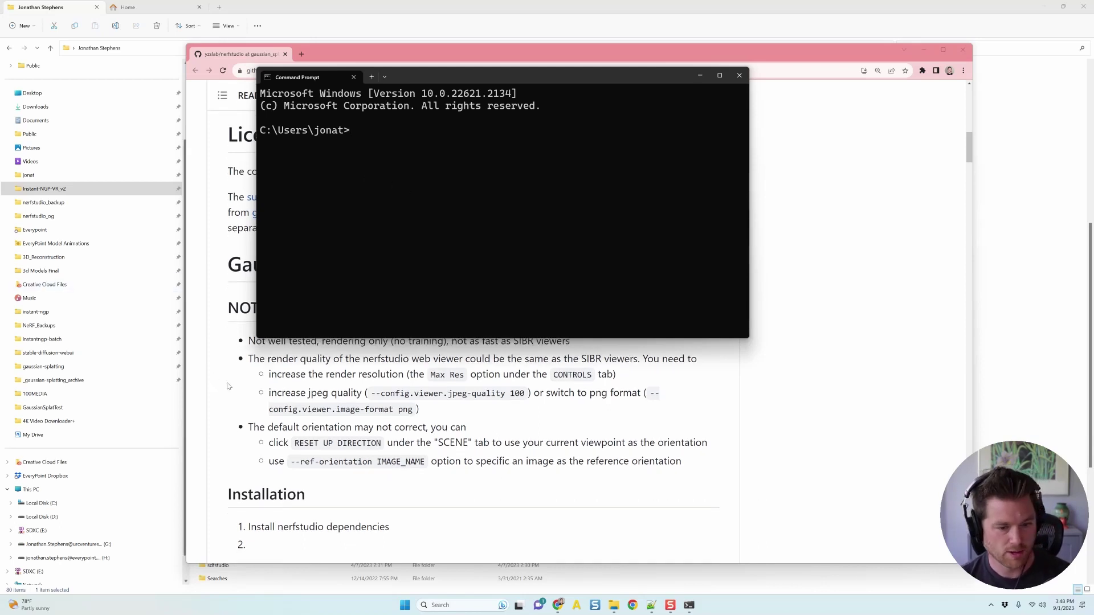
scroll(304, 411, down, 3)
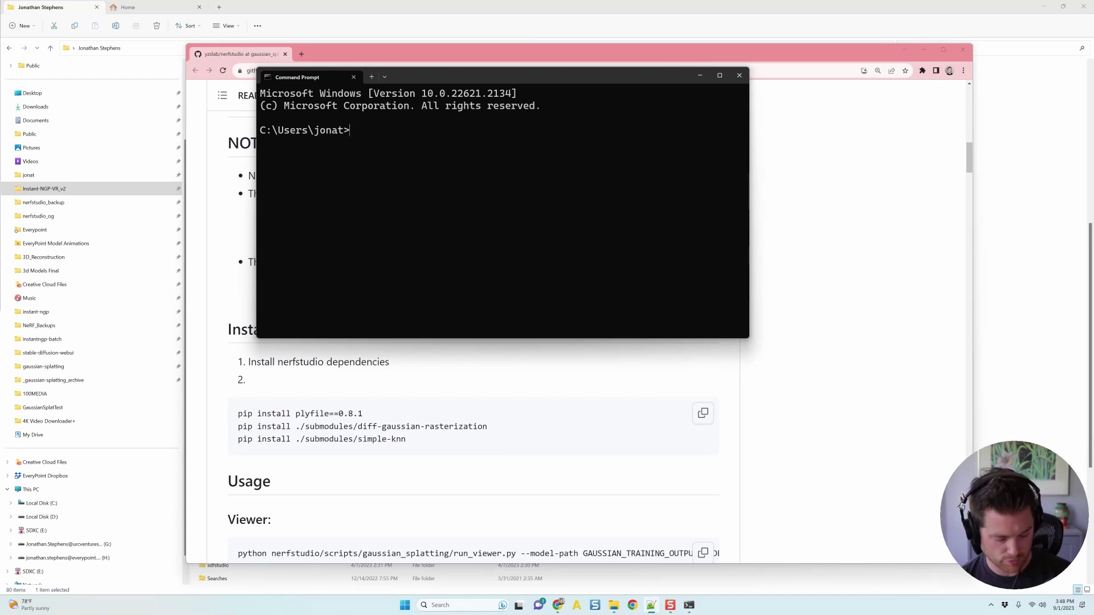
text(git clone -b gaussian_splatting --recursive https://github.com/yzslab/nerfstudio.git)
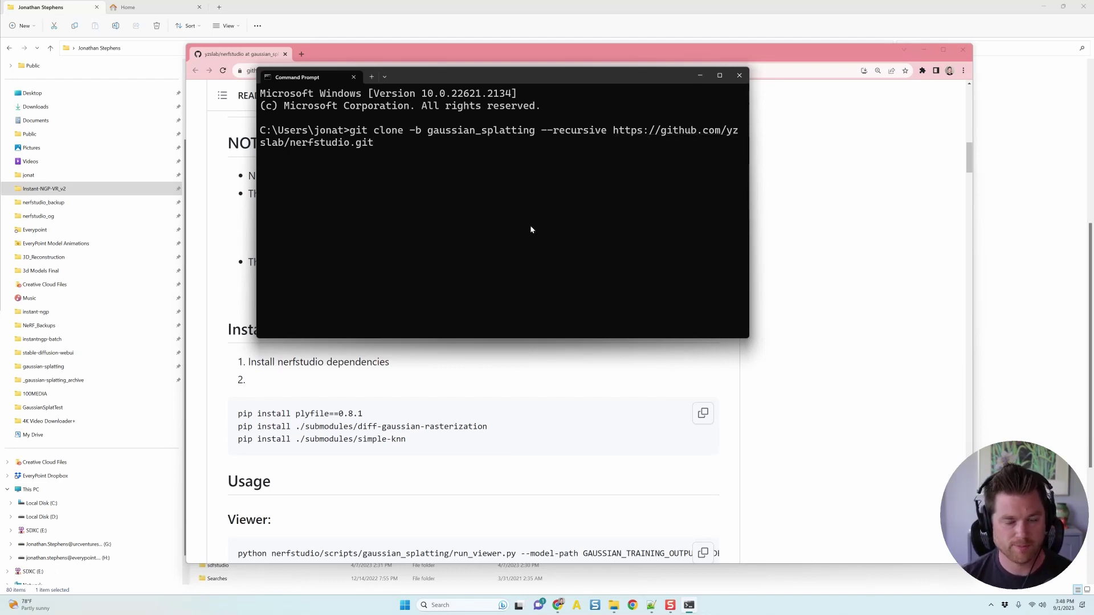
key(Return)
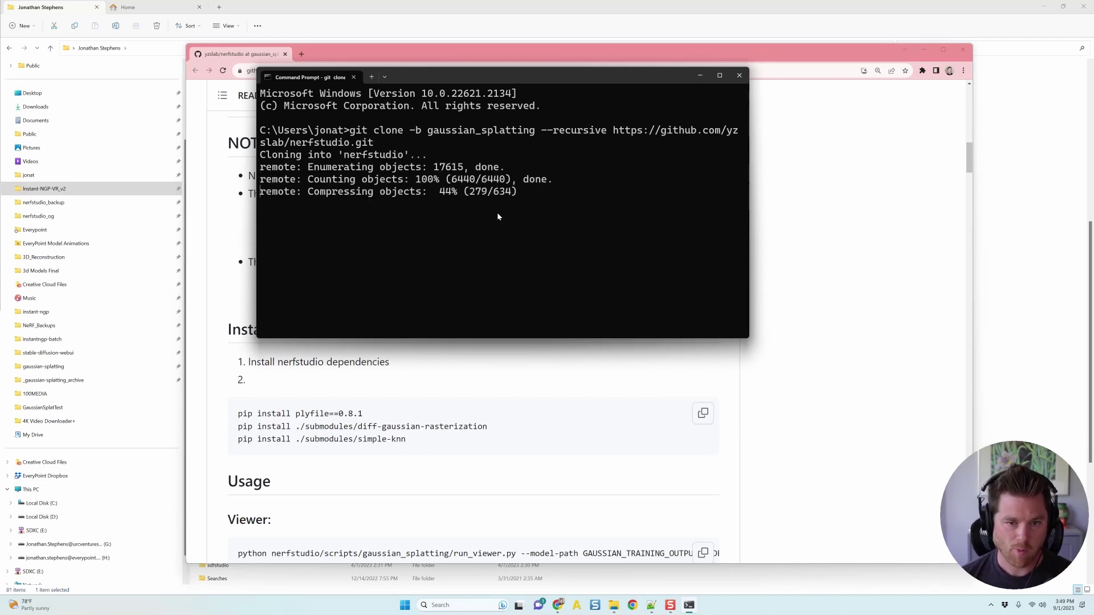
- Open the newly cloned nerfstudio folder in File Explorer and check the finished clone output
click(595, 26)
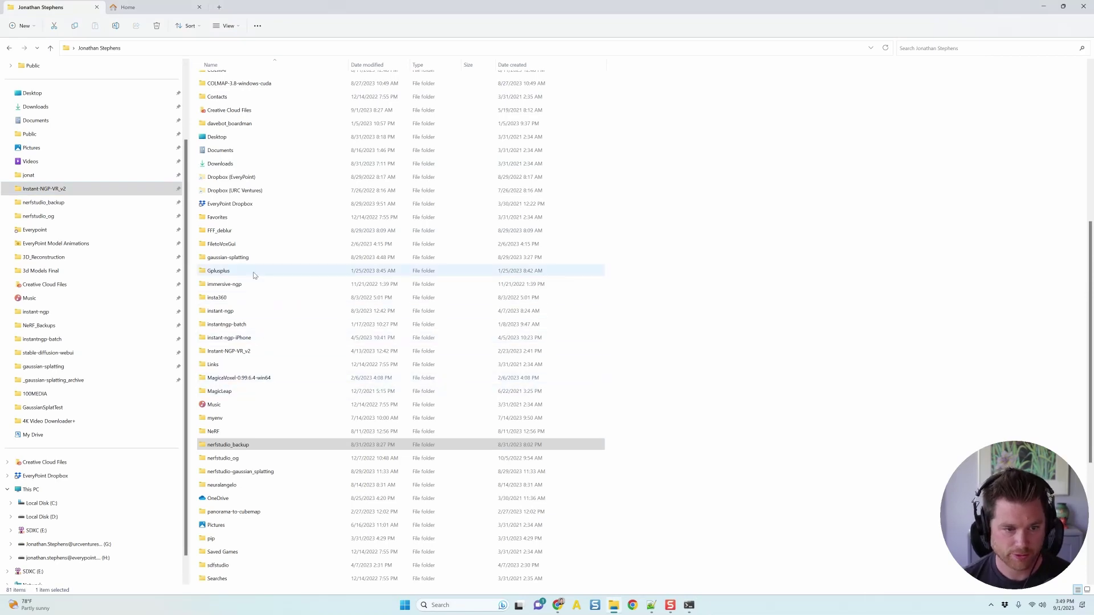
scroll(252, 297, down, 2)
scroll(244, 364, down, 1)
scroll(244, 363, up, 11)
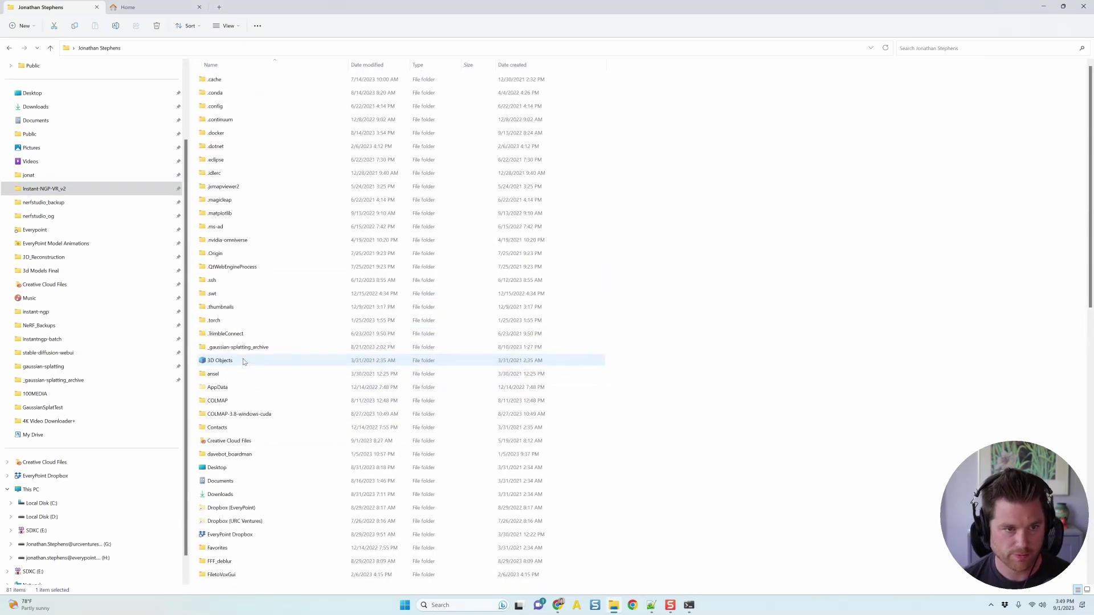
scroll(244, 363, down, 14)
click(225, 581)
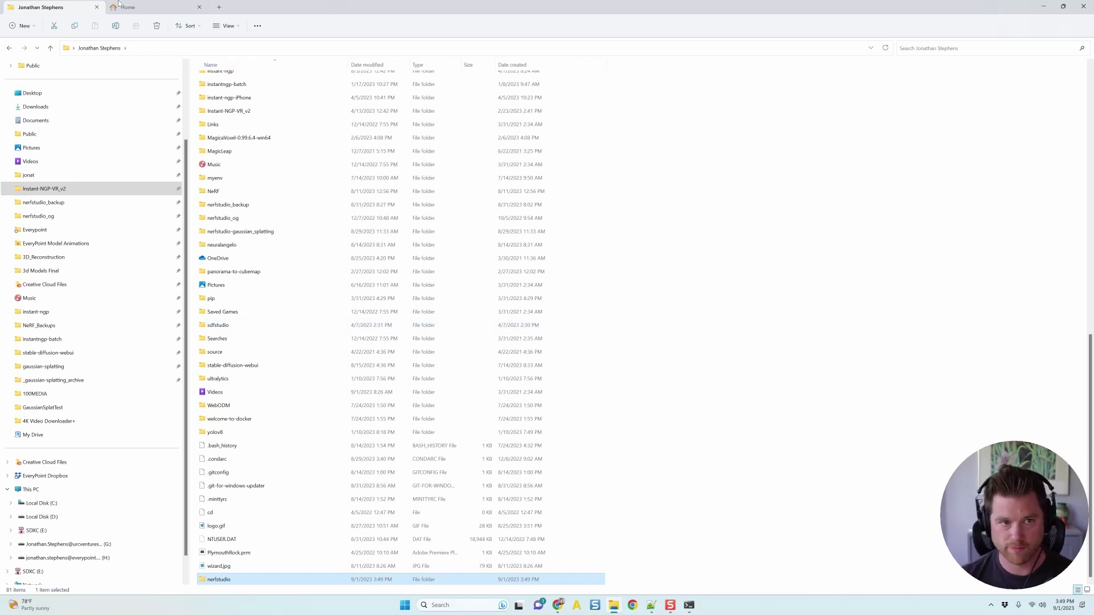
click(200, 8)
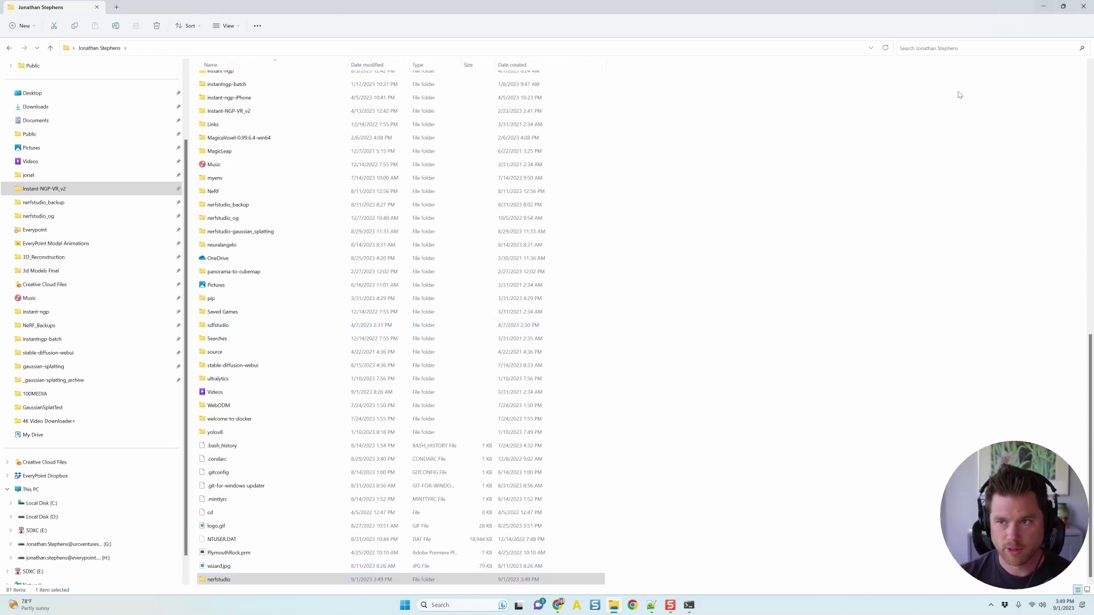
click(690, 604)
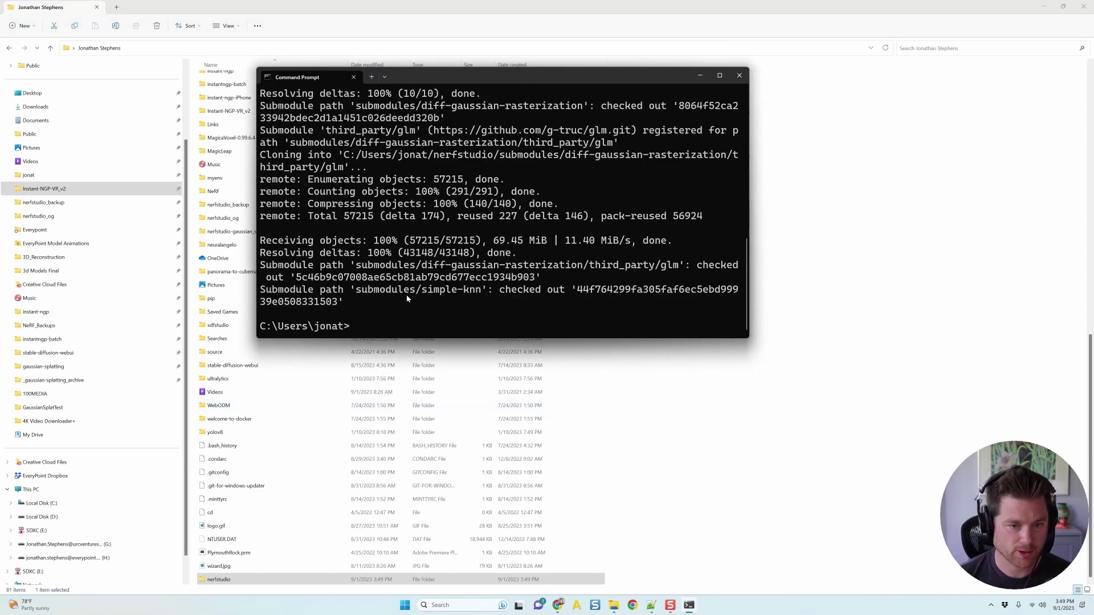
double_click(228, 579)
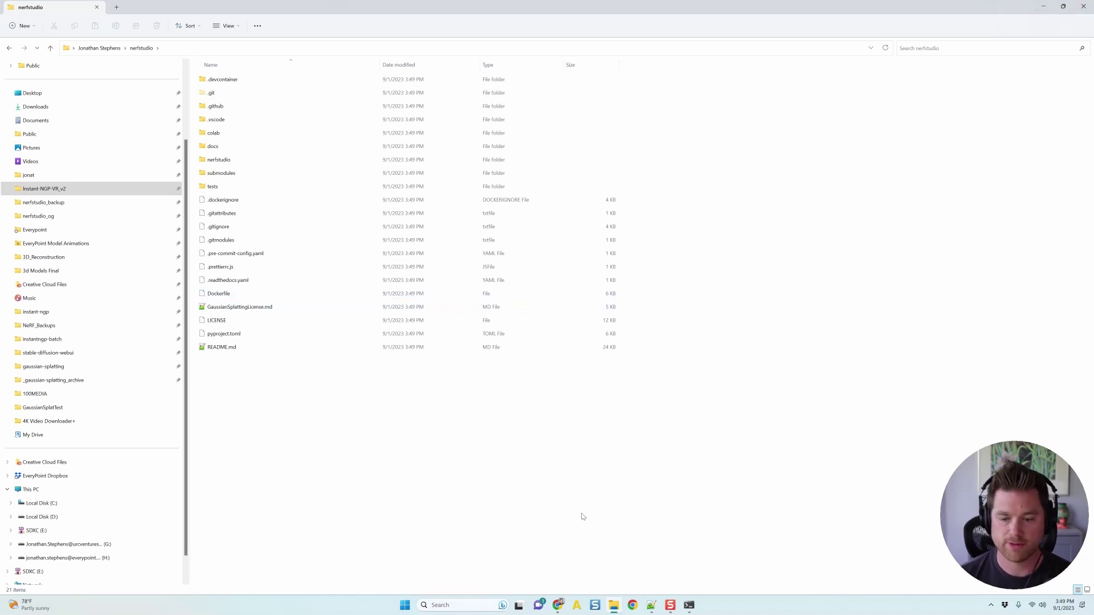
key(alt+Tab)
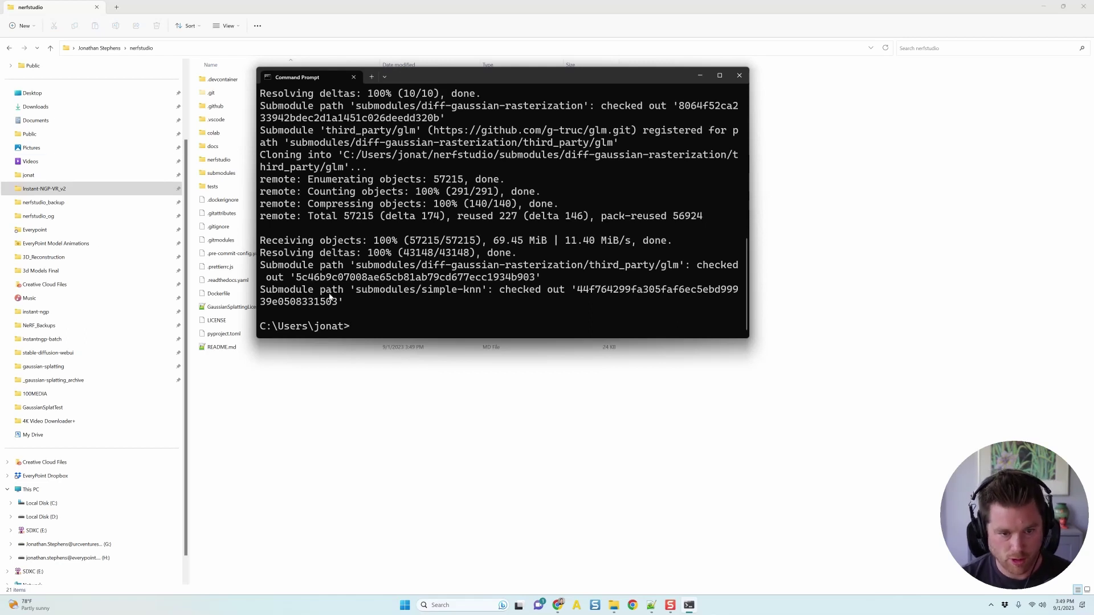
- Run conda activate nerfstudio, then minimize the terminal to show the nerfstudio folder
text(conda acti)
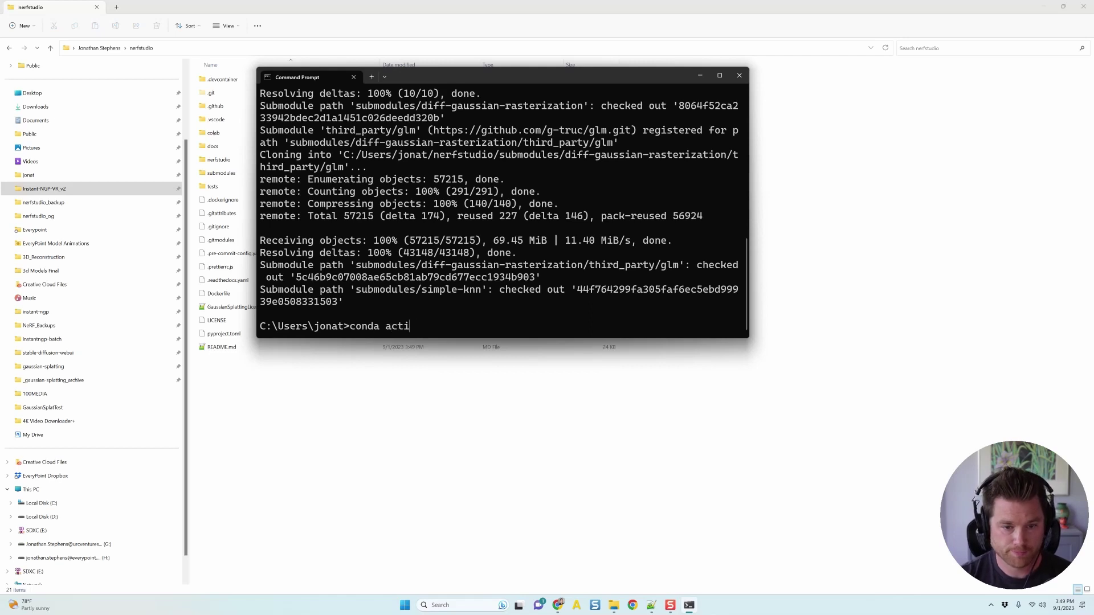
text(vate n)
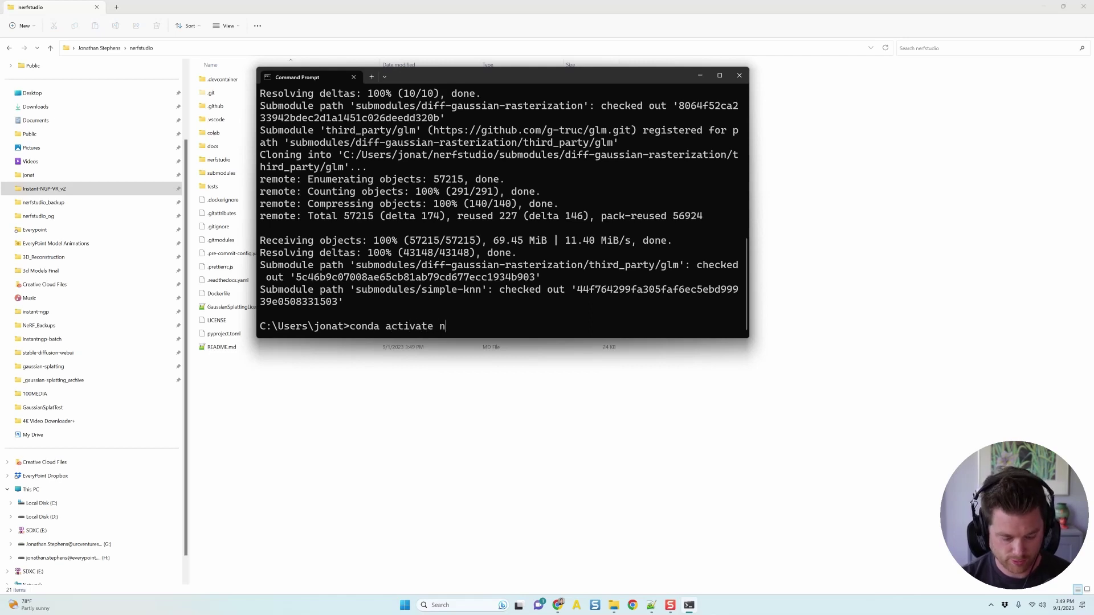
text(erfstudio)
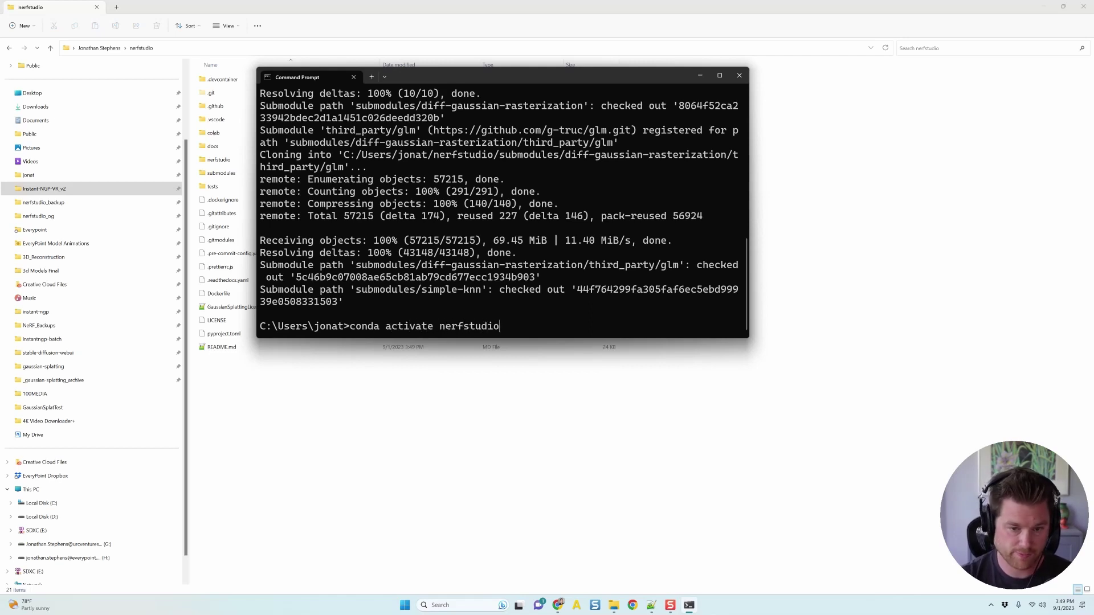
key(Return)
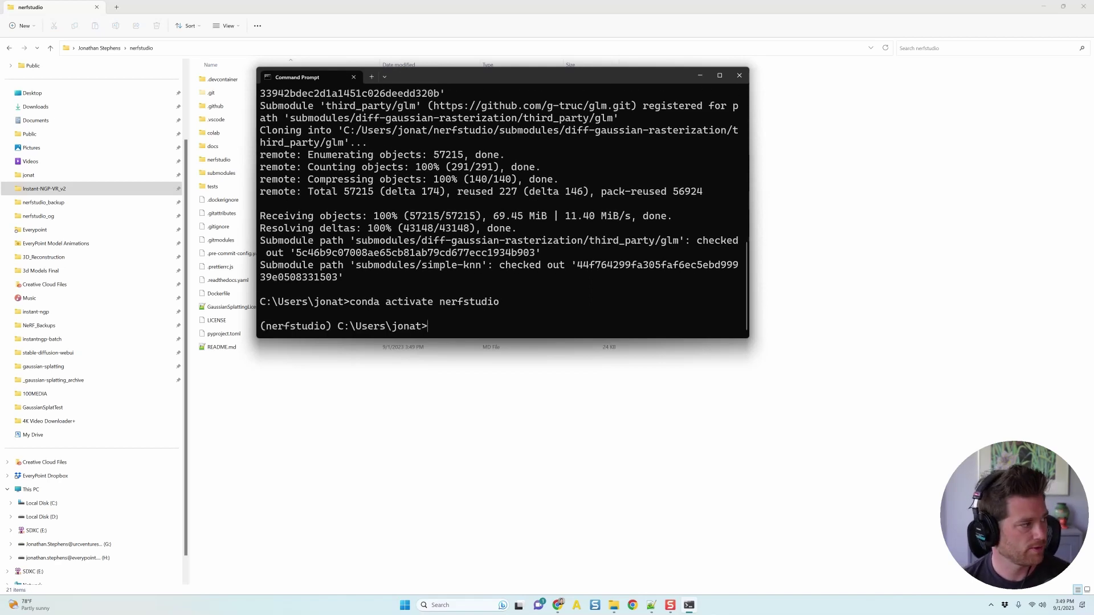
click(414, 380)
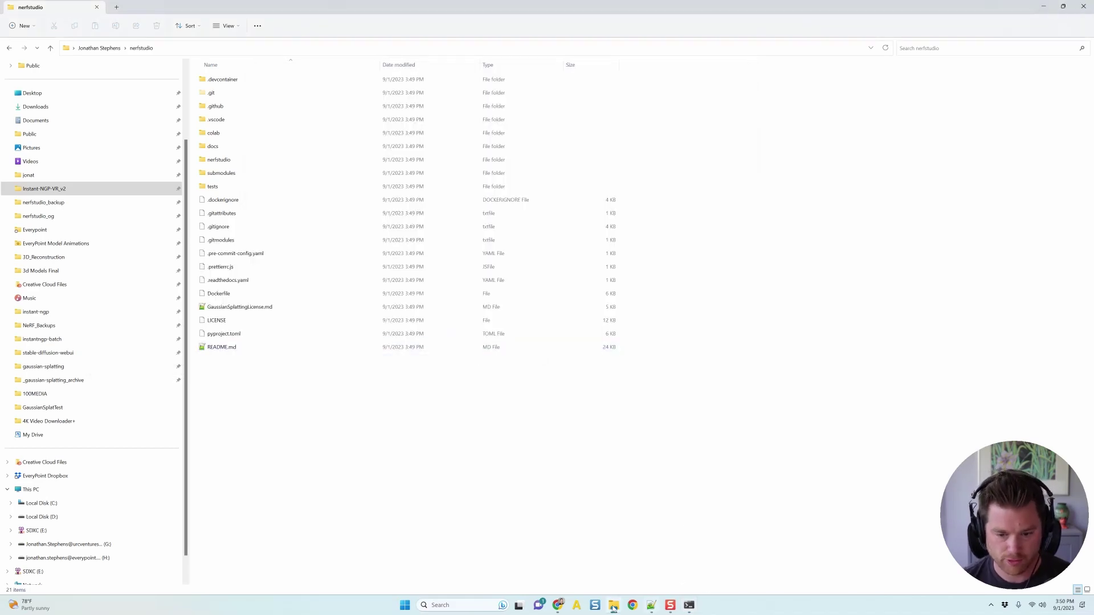
- Look over the README's Installation section, then check the folder and terminal windows
click(558, 605)
scroll(532, 400, down, 6)
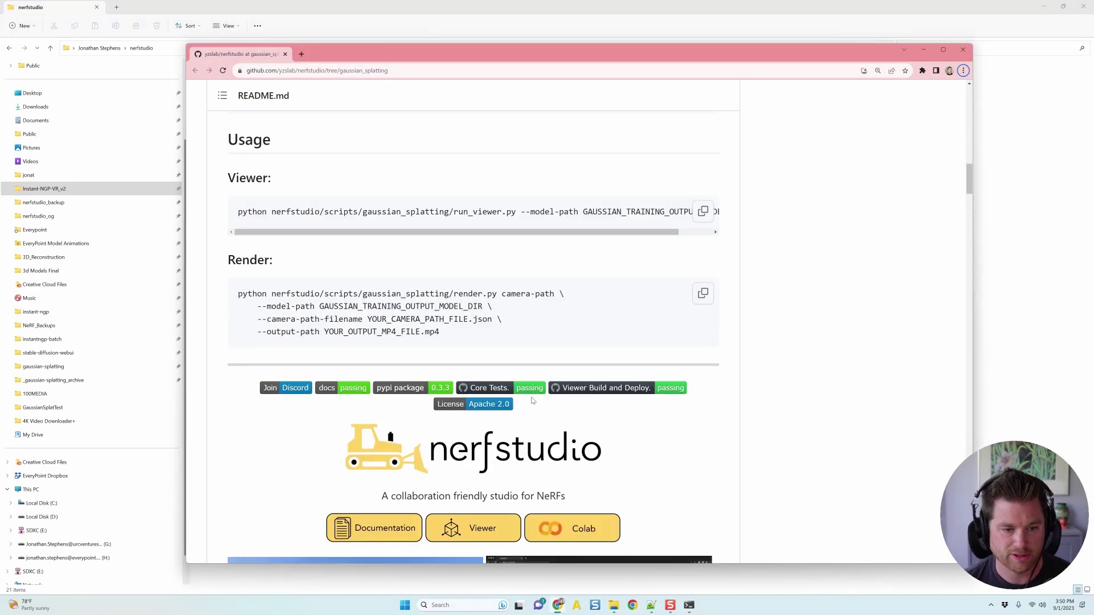
scroll(533, 401, down, 2)
scroll(503, 412, up, 7)
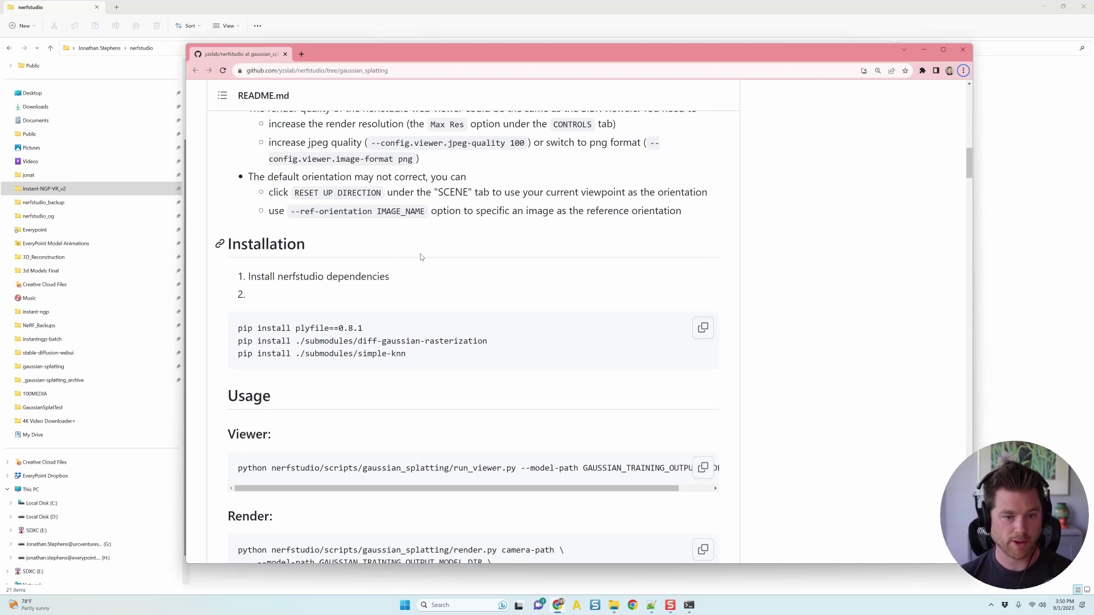
key(alt+Tab)
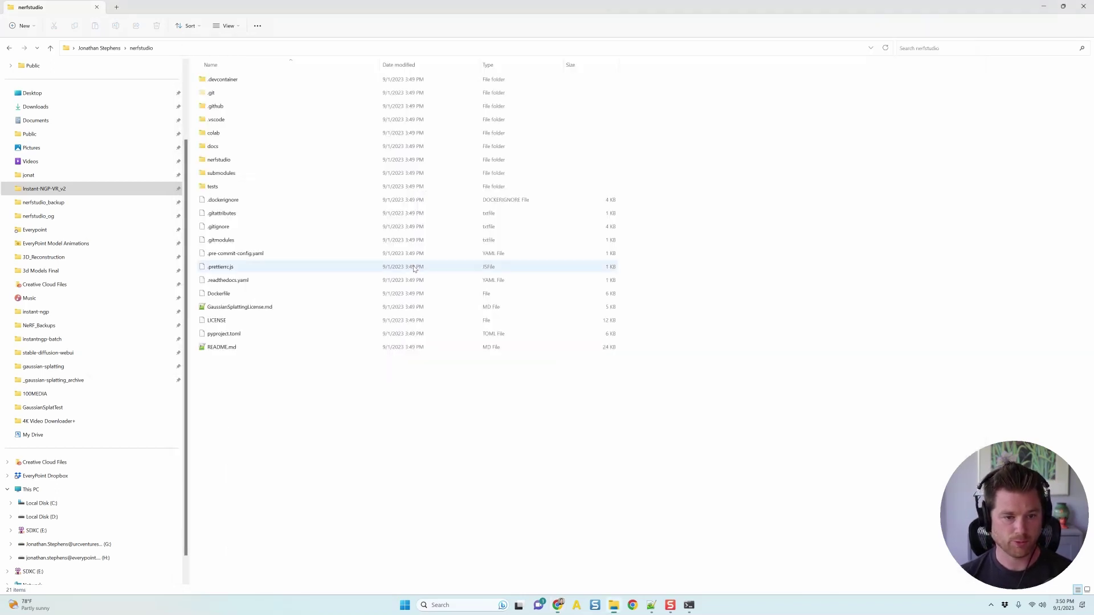
click(689, 606)
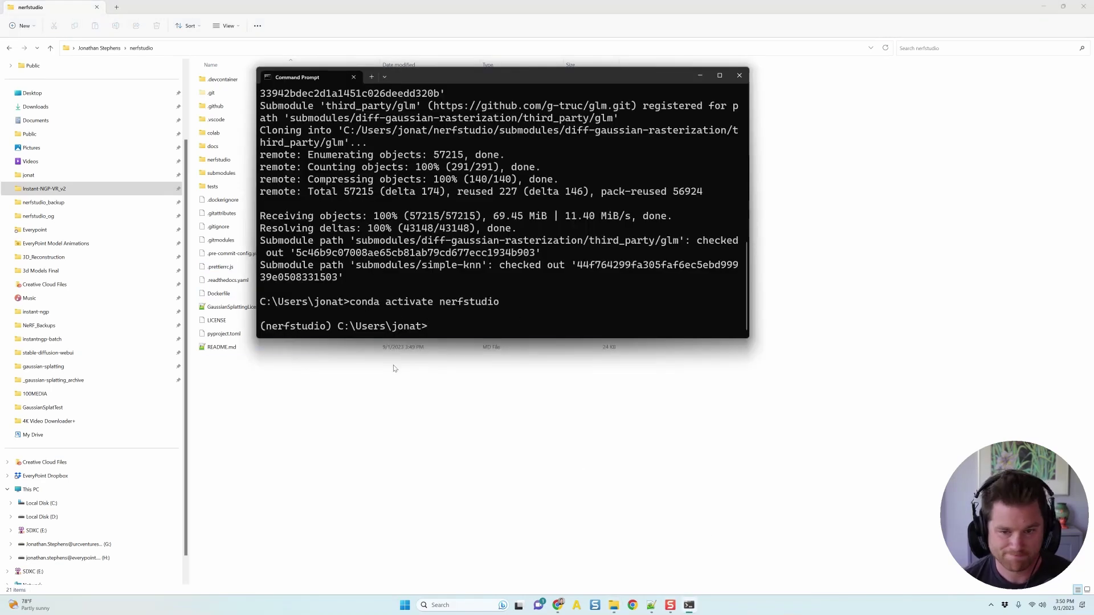
key(alt+Tab)
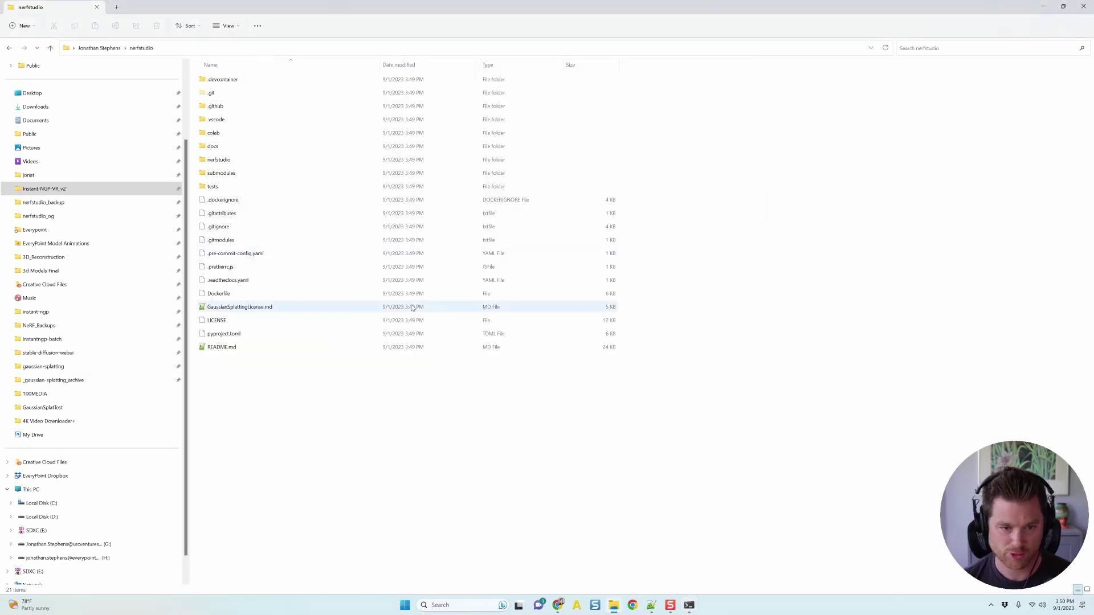
key(alt+Tab)
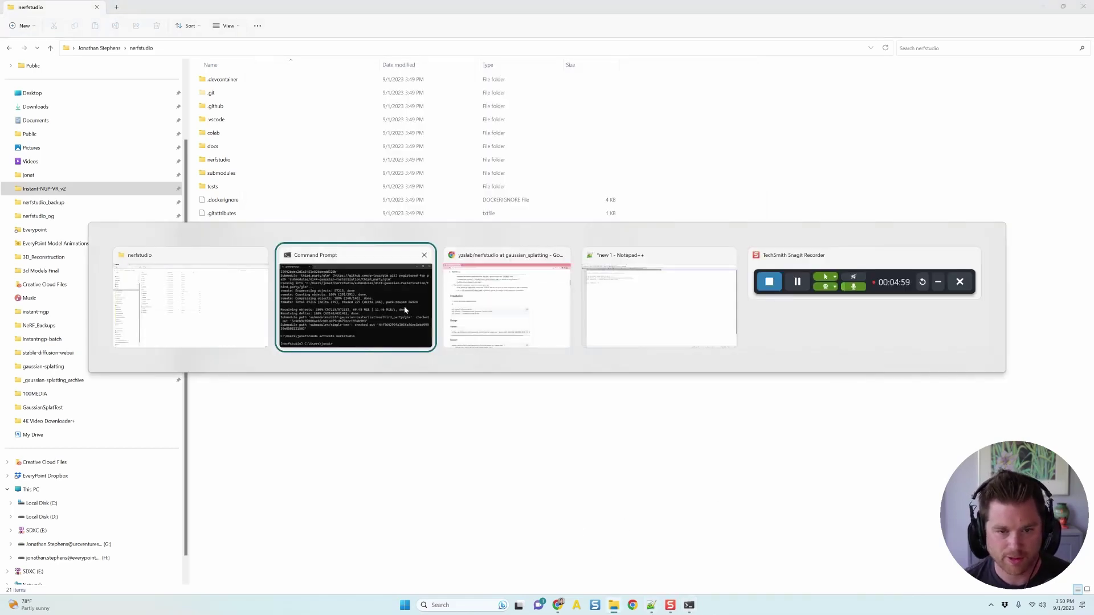
- Copy the pip install plyfile==0.8.1 line from the README and bring the terminal forward
click(528, 312)
scroll(320, 365, down, 1)
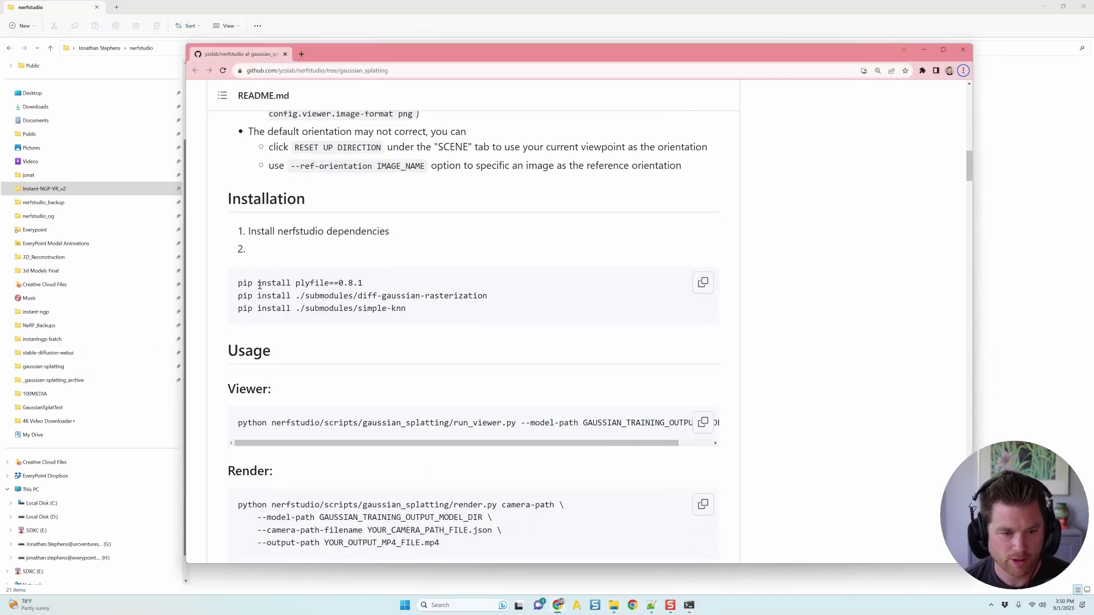
scroll(280, 266, down, 1)
drag(374, 242, 234, 242)
key(ctrl+c)
key(alt+Tab)
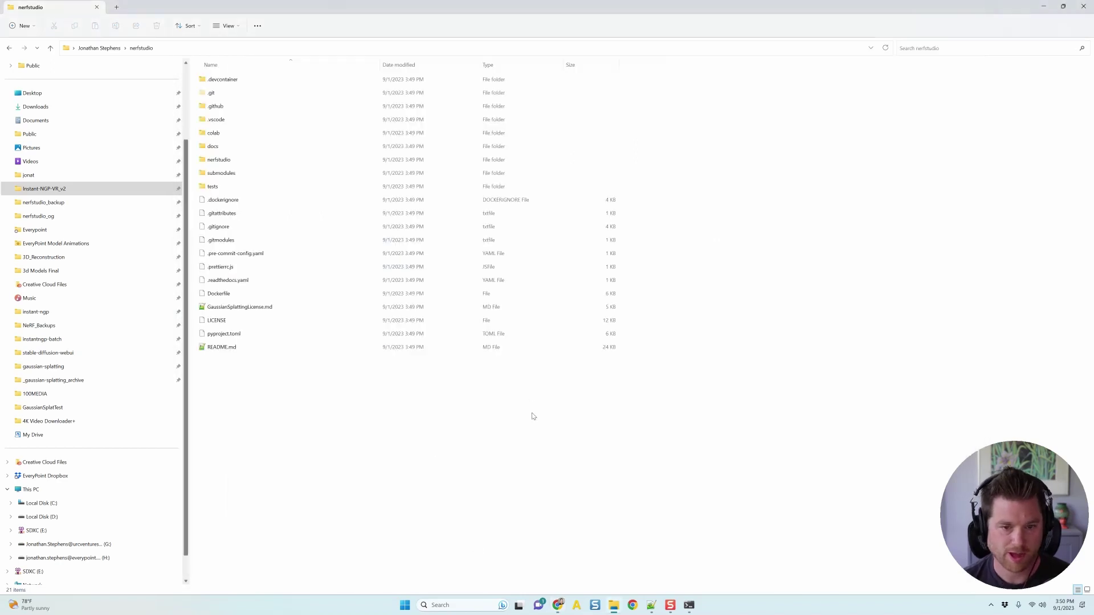
click(689, 605)
- Install plyfile 0.8.1 with pip, then change into the nerfstudio folder
key(ctrl+v)
key(Return)
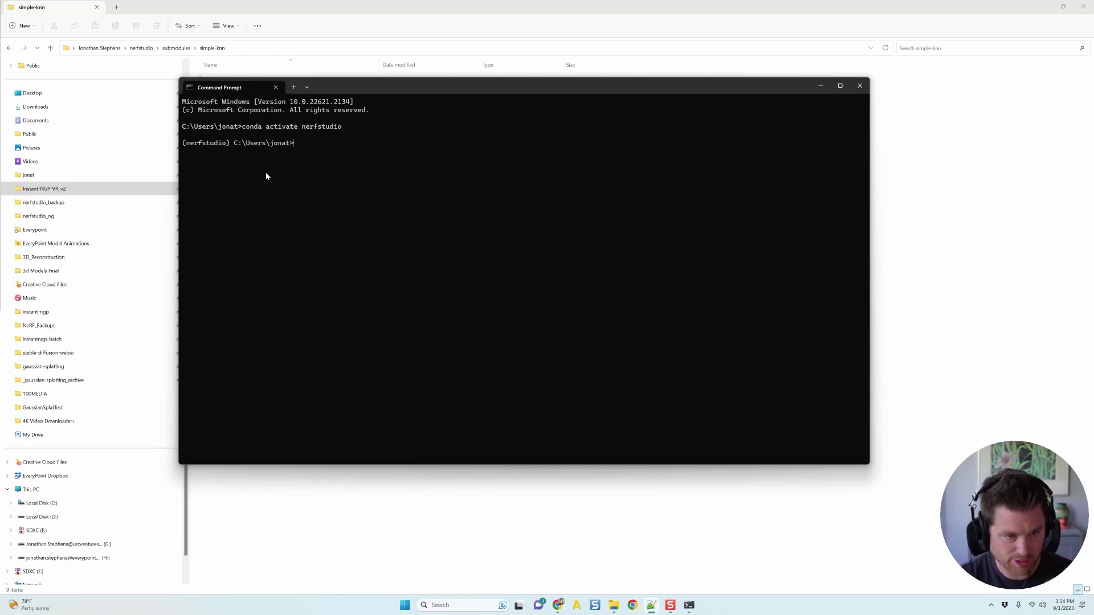
click(342, 174)
text(cd nerfstudio)
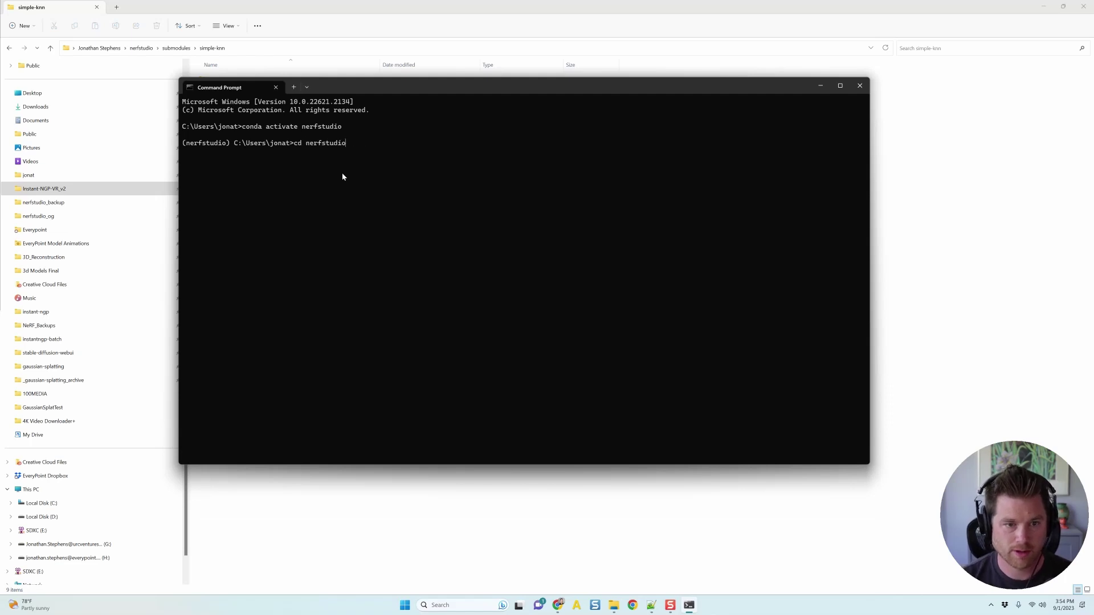
key(Return)
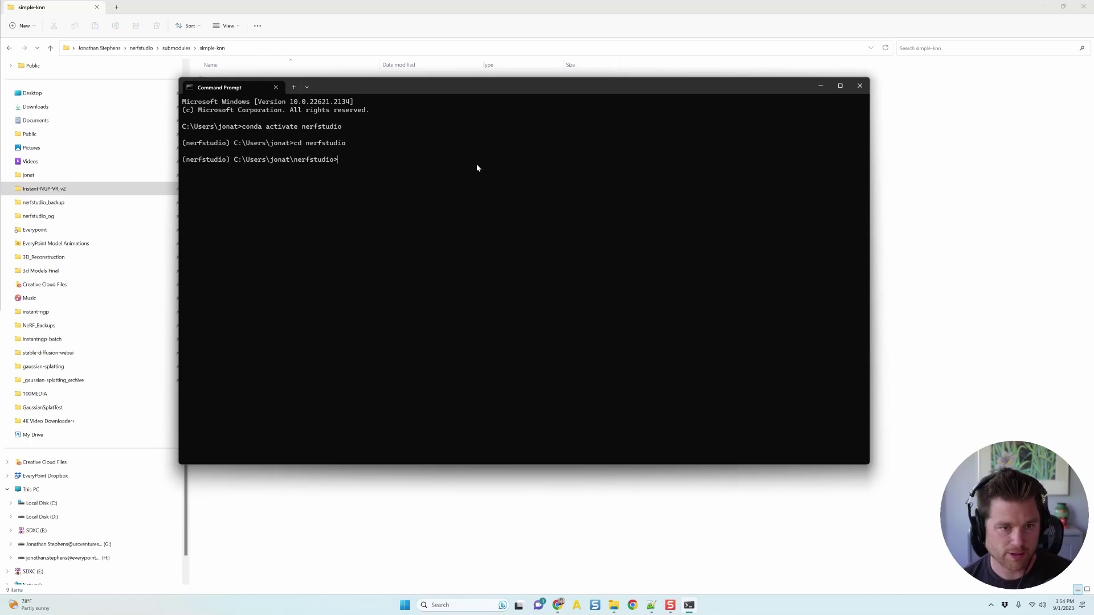
click(584, 545)
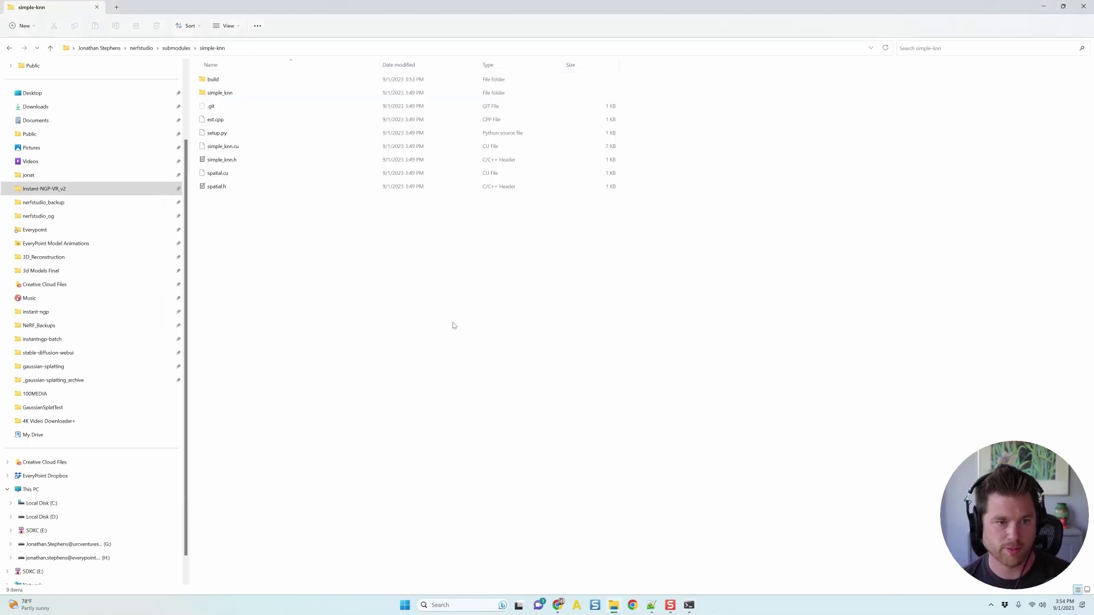
click(561, 608)
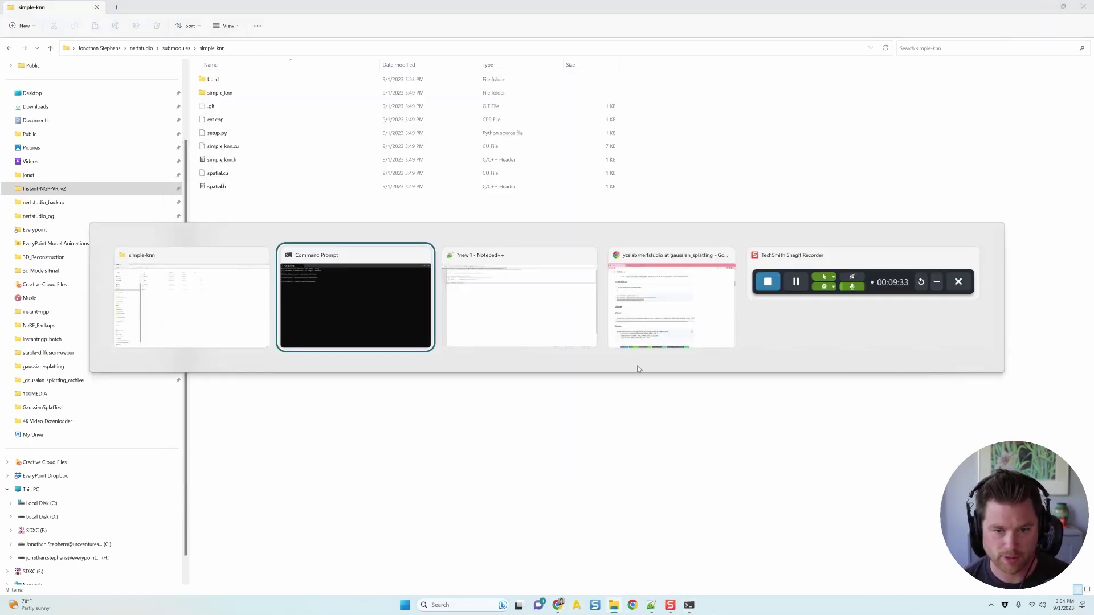
- Copy the full pip install ./submodules/diff-gaussian-rasterization line and bring the terminal forward
click(603, 272)
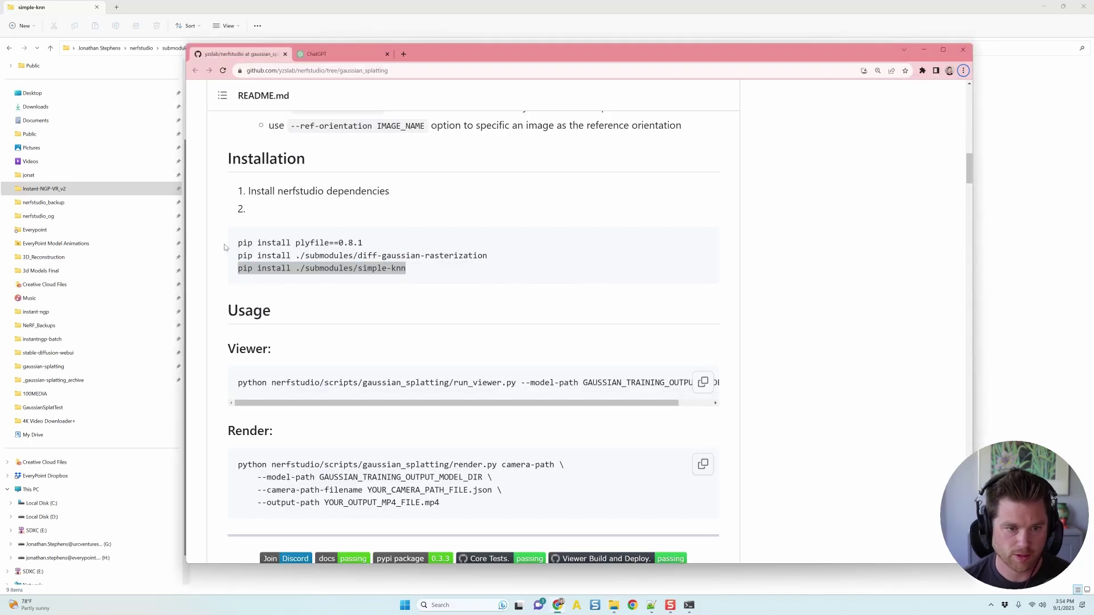
drag(234, 243, 363, 244)
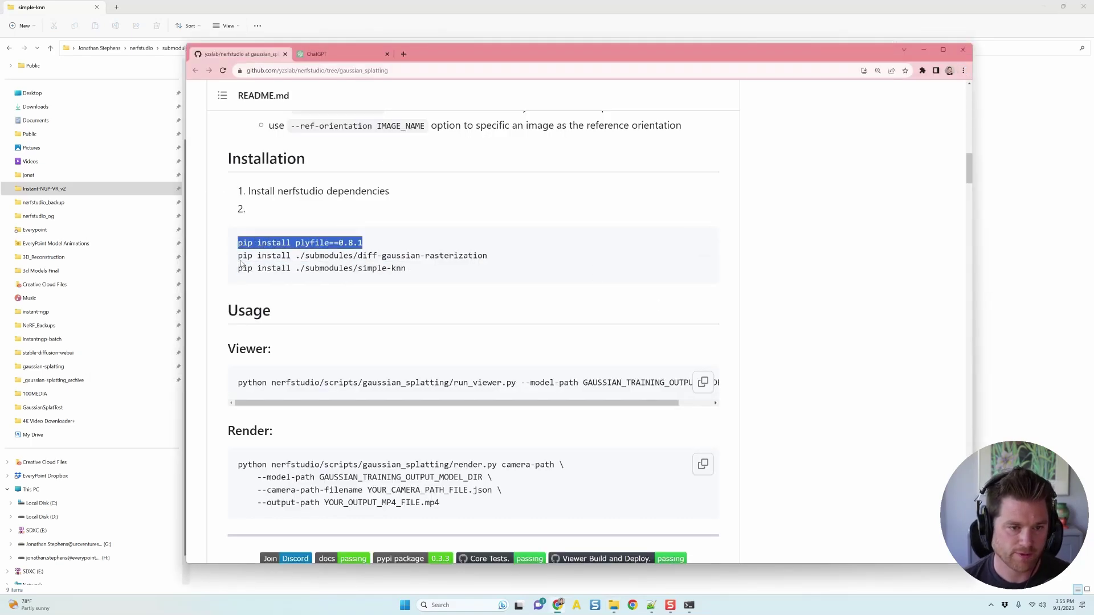
drag(238, 257, 505, 261)
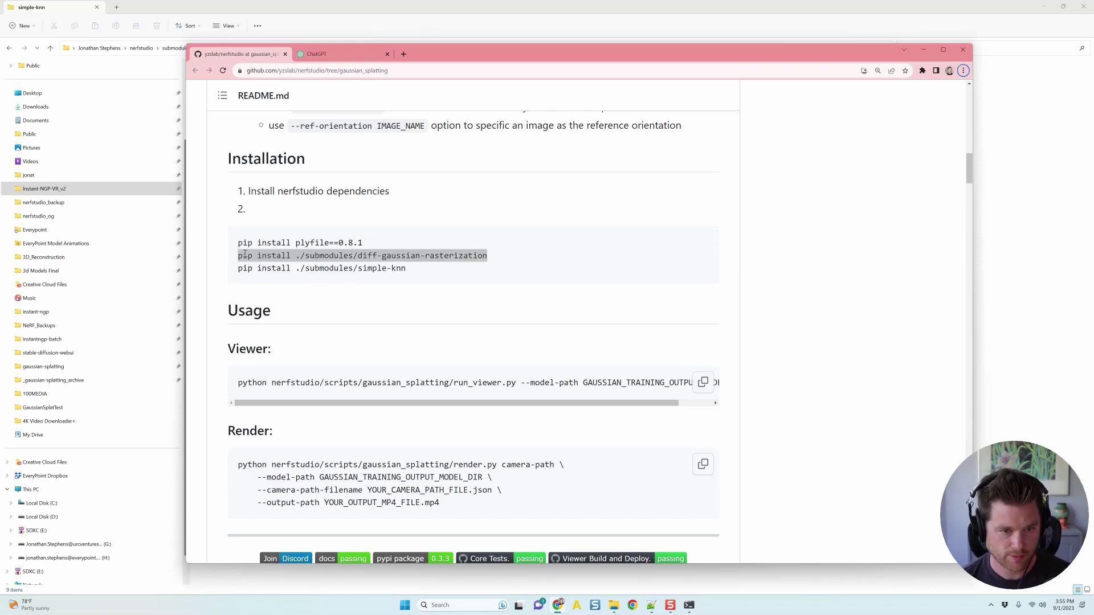
drag(239, 255, 555, 263)
key(ctrl+c)
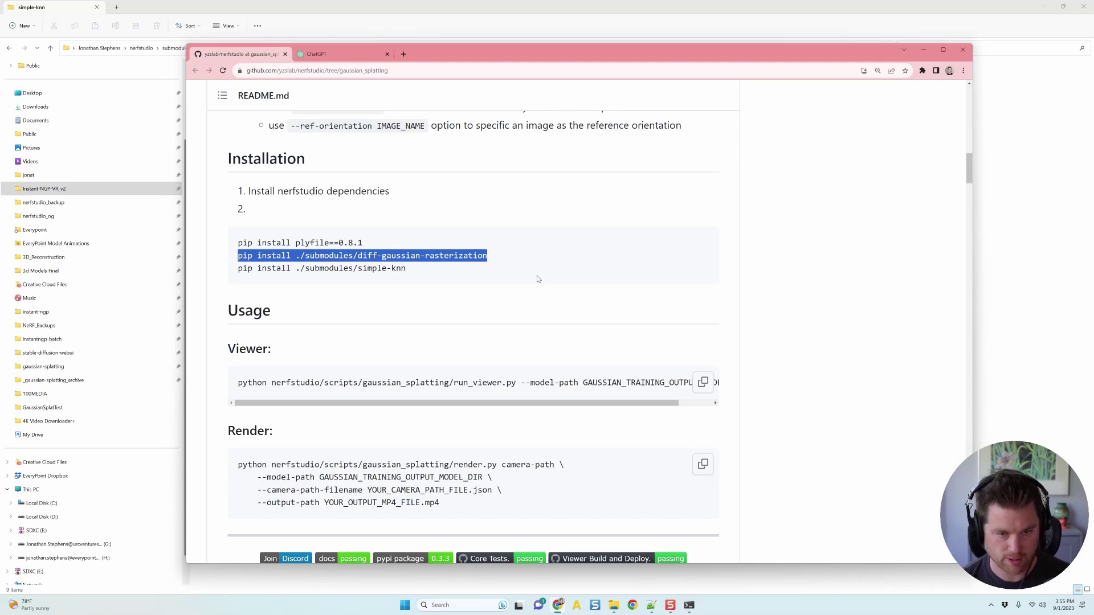
key(alt+Tab)
key(alt+Tab)
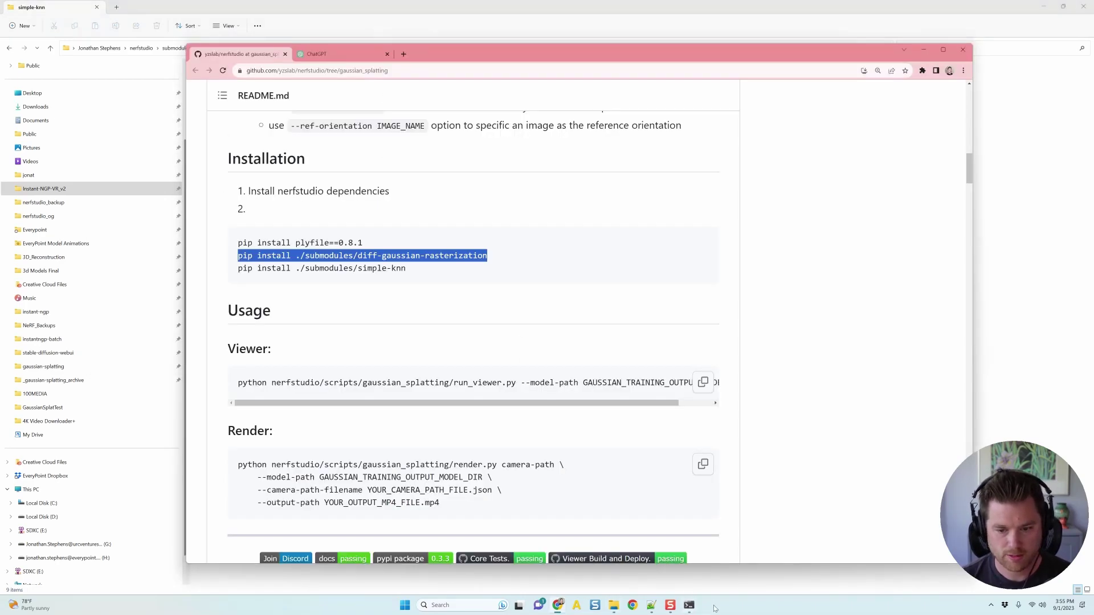
click(689, 605)
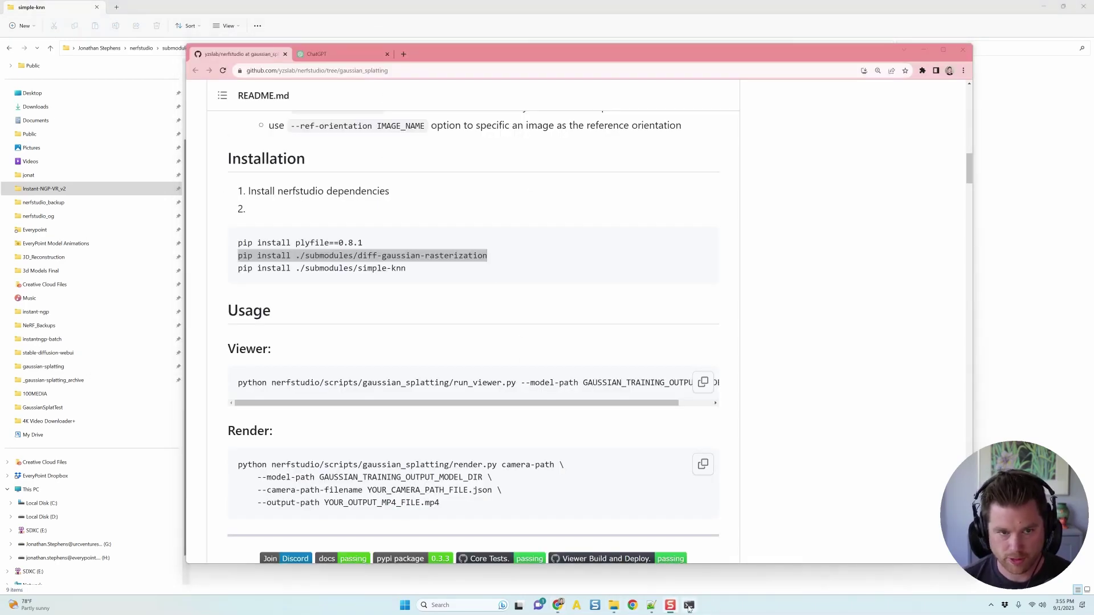
- Install diff-gaussian-rasterization 0.0.0 via the pasted pip command, then return to the README
key(ctrl+v)
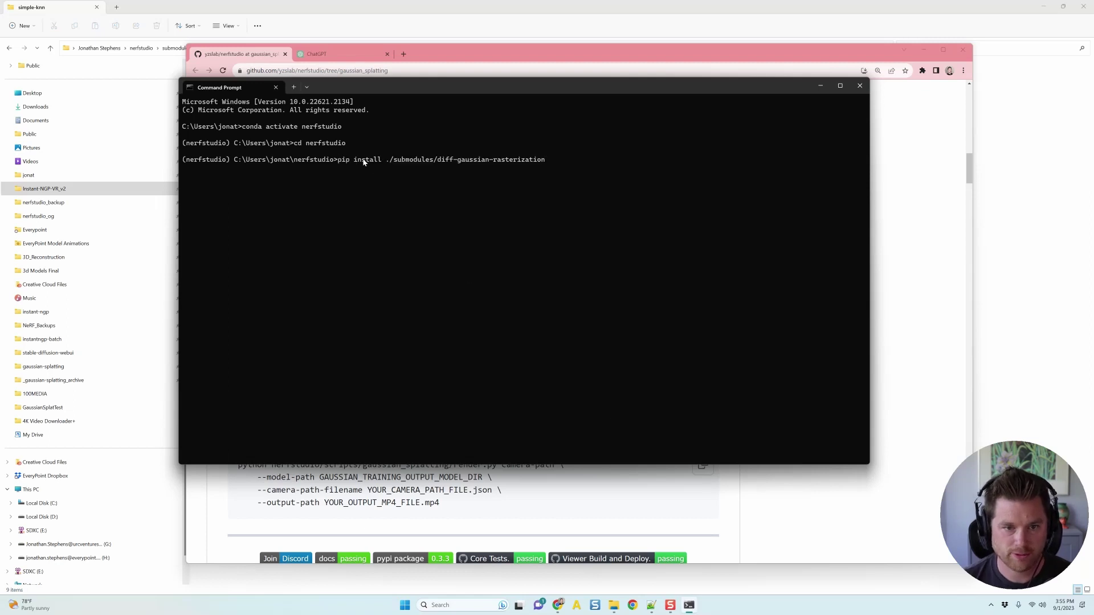
ctrl+scroll(409, 213, up, 4)
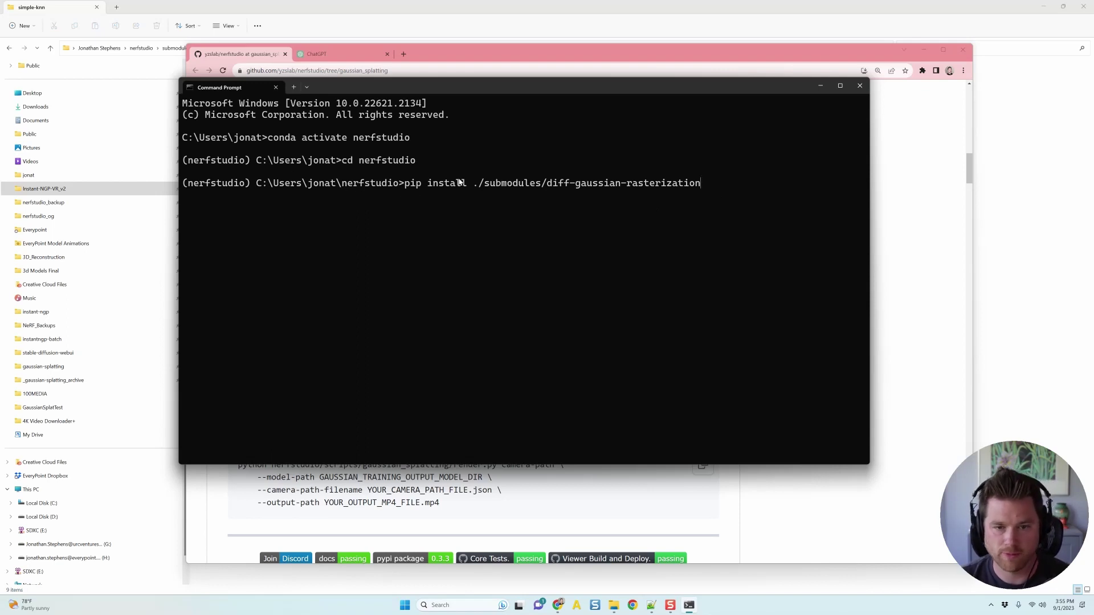
key(Return)
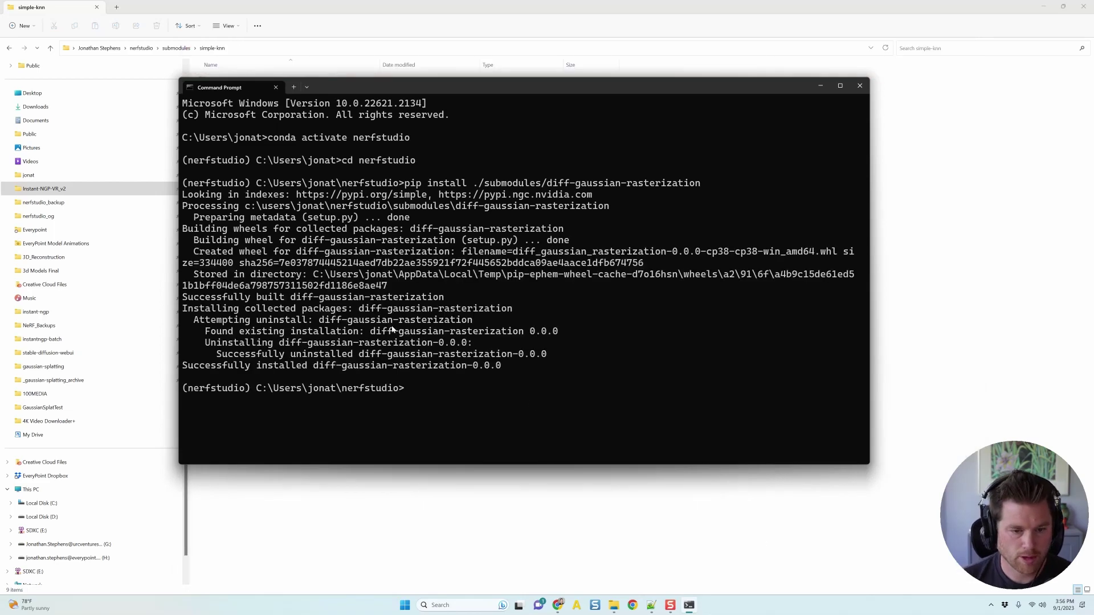
click(532, 493)
key(alt+Tab)
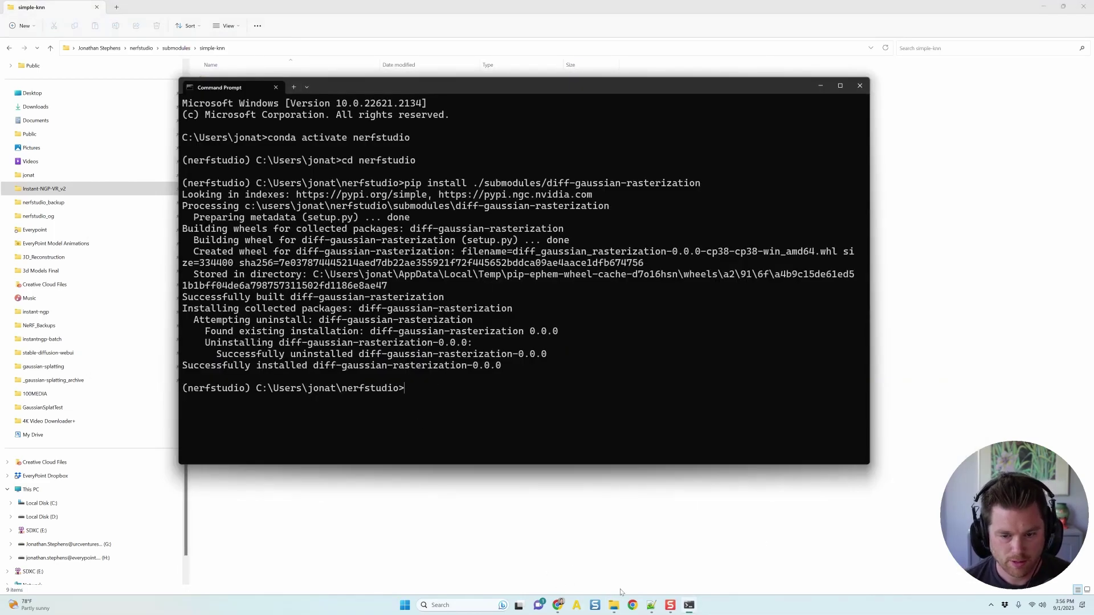
key(alt+Tab)
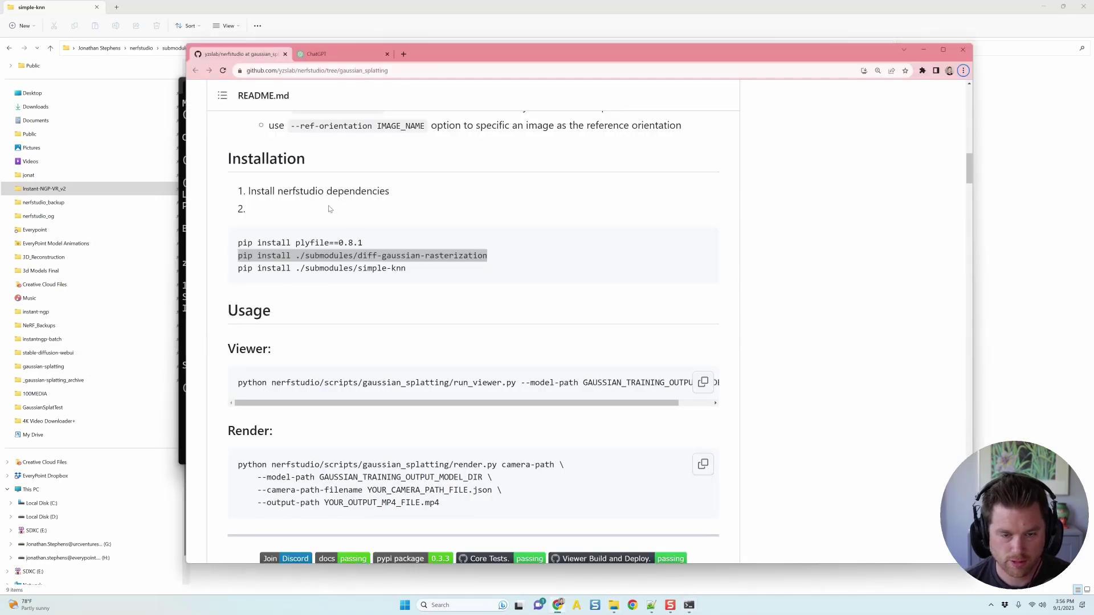
- Copy the submodule install line and run pip install ./submodules/simple-knn
drag(407, 269, 218, 279)
key(ctrl+c)
key(alt+Tab)
key(ctrl+v)
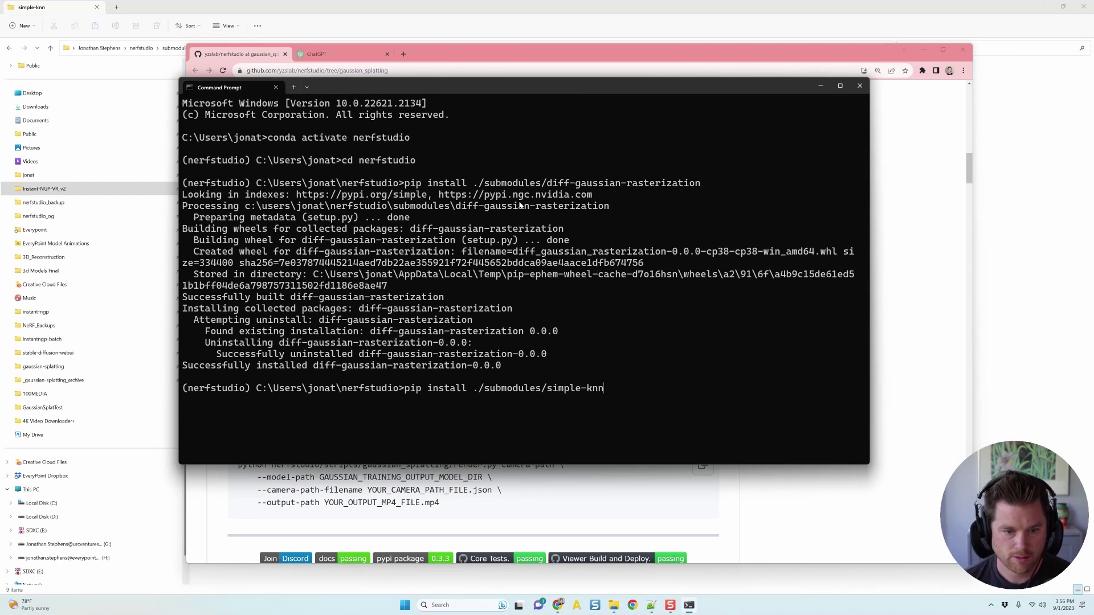
key(Return)
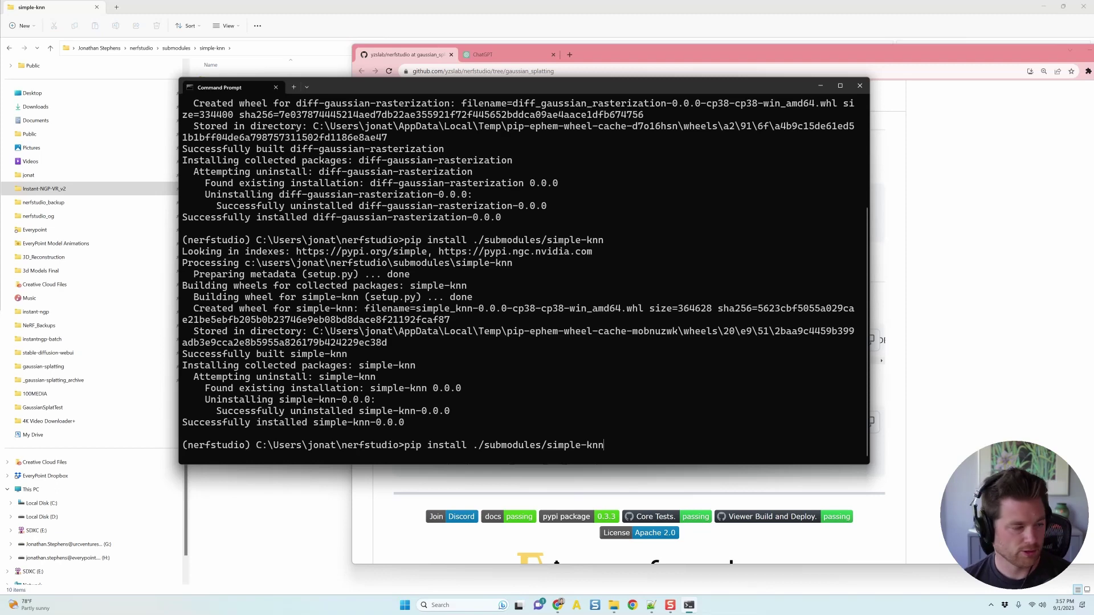
- Clear the recalled command and enter 'pip install -e .' at the nerfstudio prompt
click(638, 70)
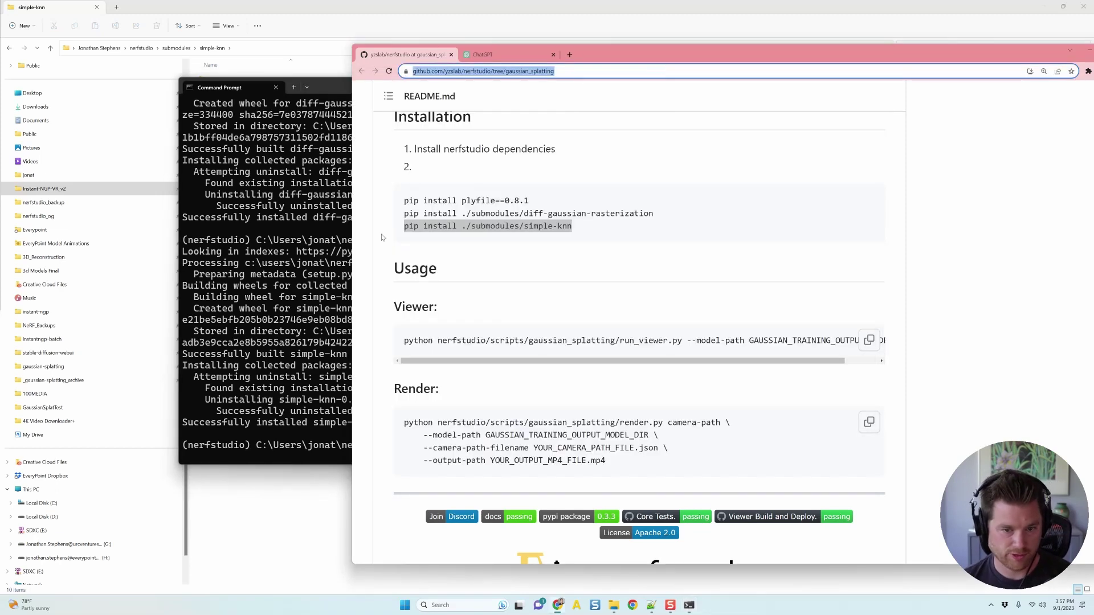
click(242, 231)
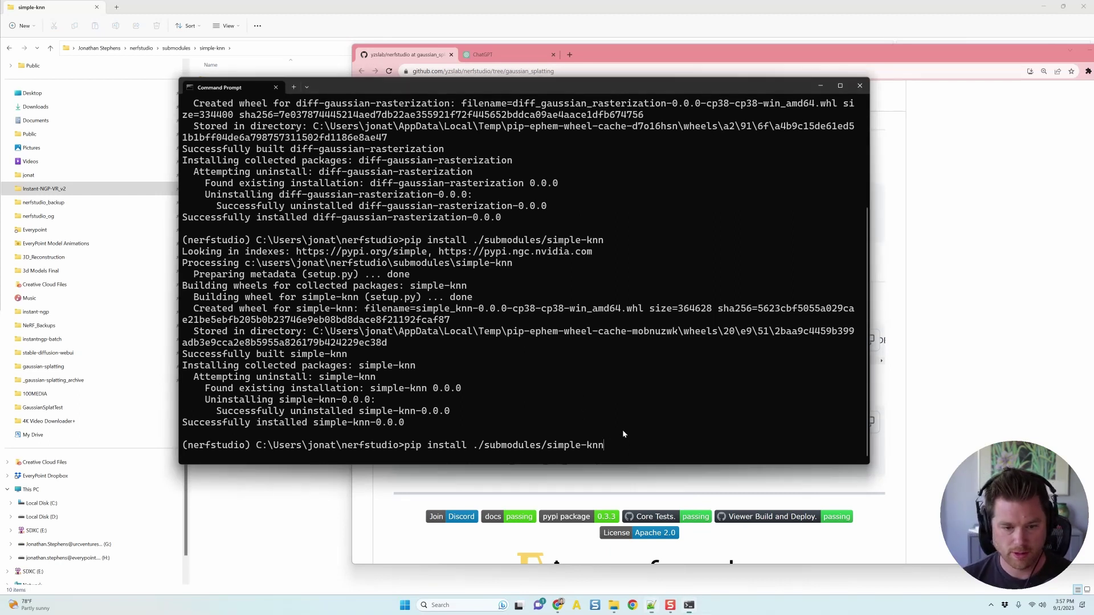
key(BackSpace)
key(BackSpace)
key(BackSpace)
key(BackSpace)
key(BackSpace)
key(BackSpace)
key(BackSpace)
key(BackSpace)
key(BackSpace)
key(BackSpace)
key(BackSpace)
key(BackSpace)
key(BackSpace)
key(BackSpace)
key(BackSpace)
key(BackSpace)
key(BackSpace)
key(BackSpace)
key(BackSpace)
key(BackSpace)
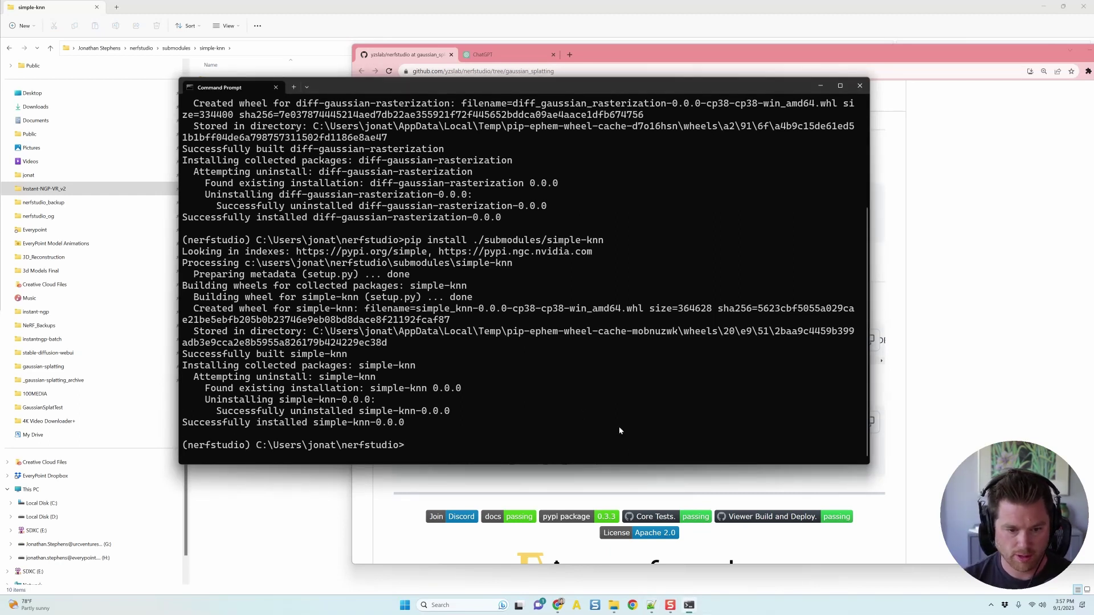
text(pip install -e .)
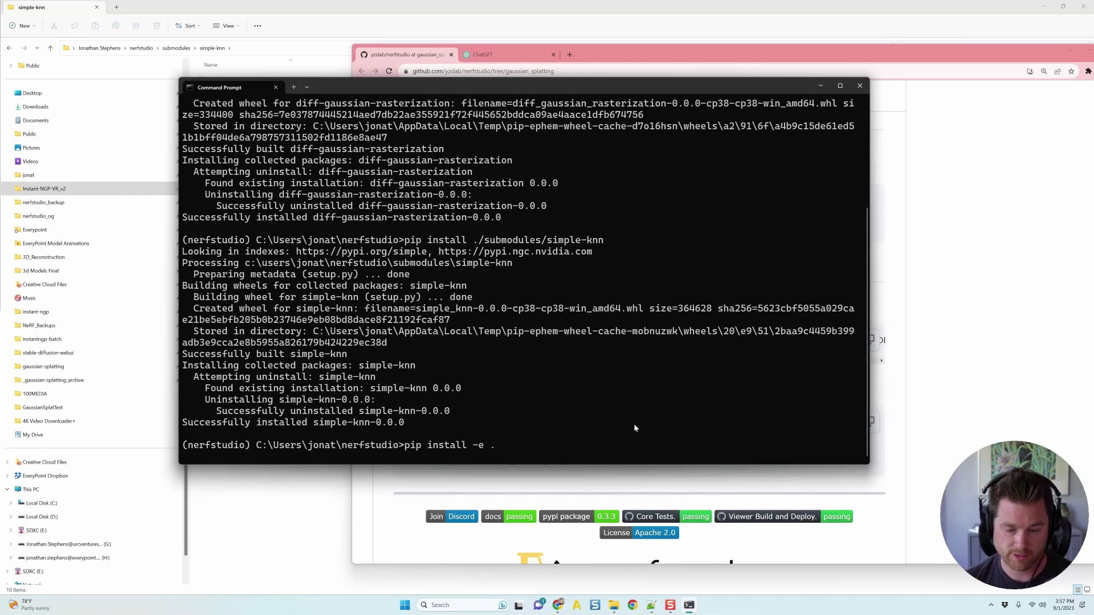
- Run 'pip install -e .' to install nerfstudio 0.3.3 as an editable package
key(Return)
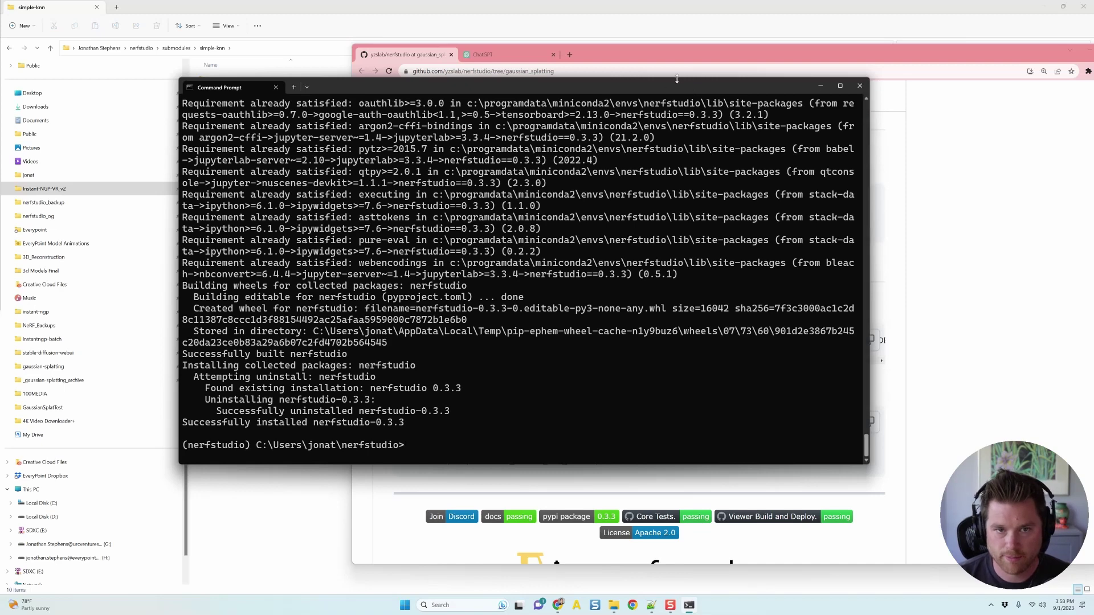
drag(677, 79, 677, 75)
- Paste the README's 'python nerfstudio/scripts/gaussian_splatting/run_viewer.py --model-path' command at the prompt
click(659, 69)
scroll(486, 325, down, 1)
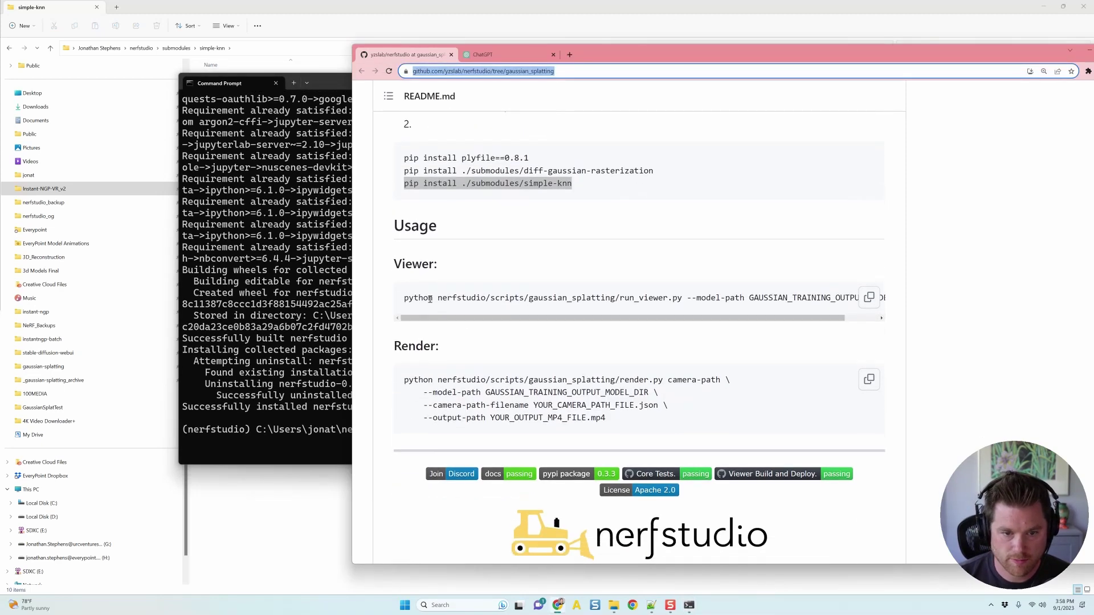
drag(404, 298, 744, 294)
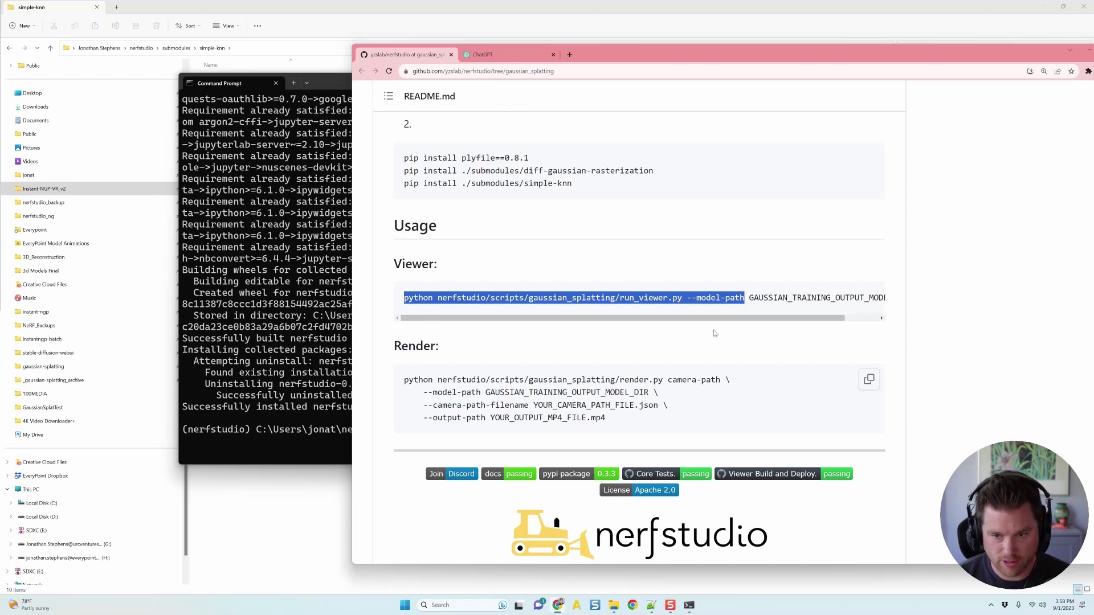
scroll(742, 315, right, 2)
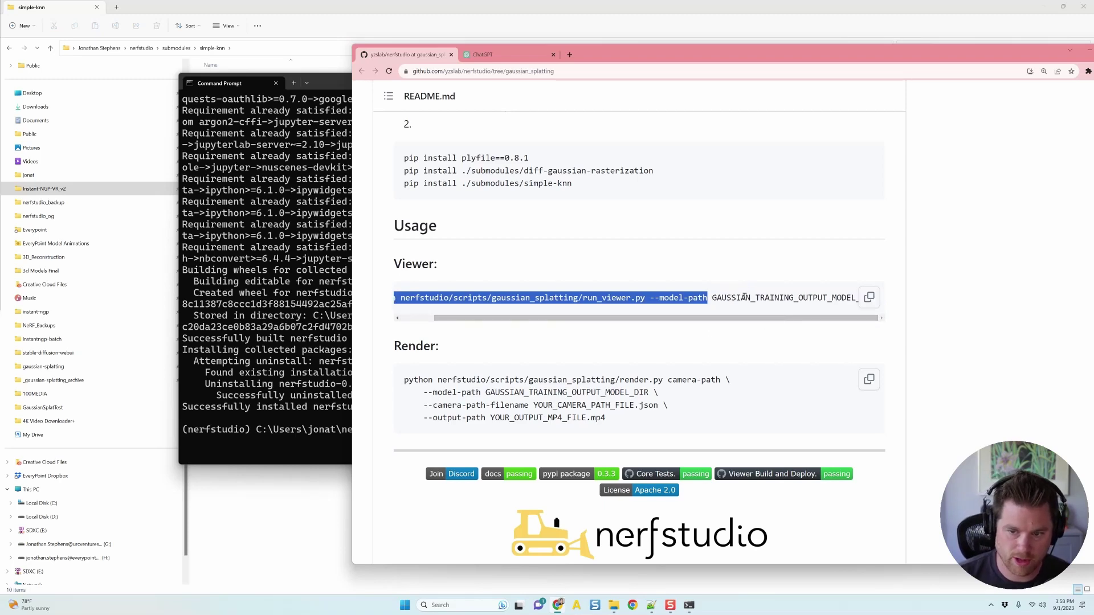
key(alt+Tab)
key(ctrl+v)
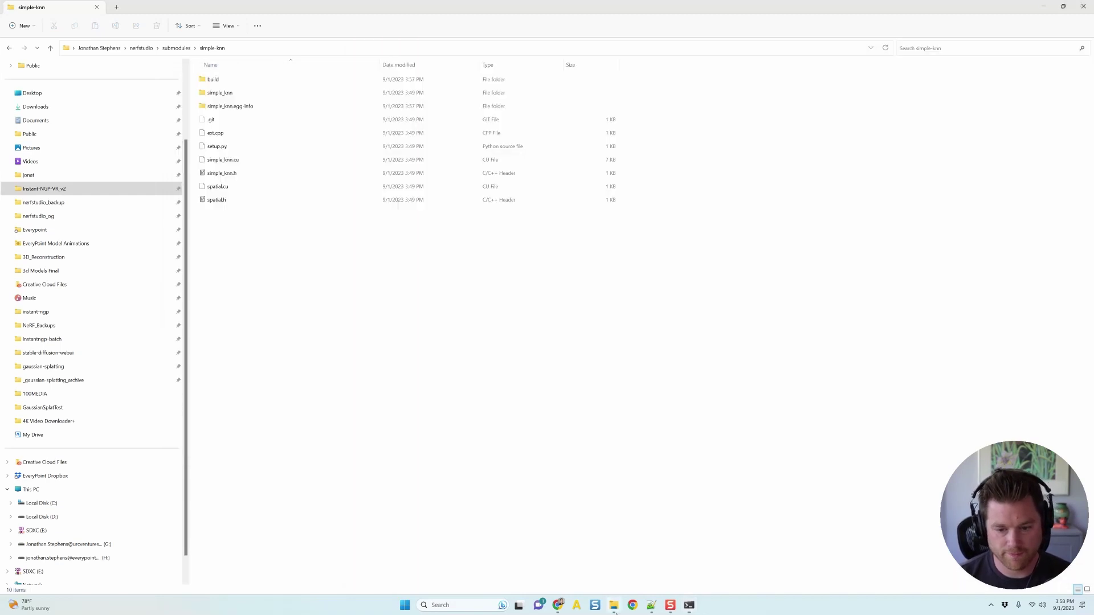
- Append the trained model's folder path from _gaussian-splatting_archive\output after --model-path
click(613, 605)
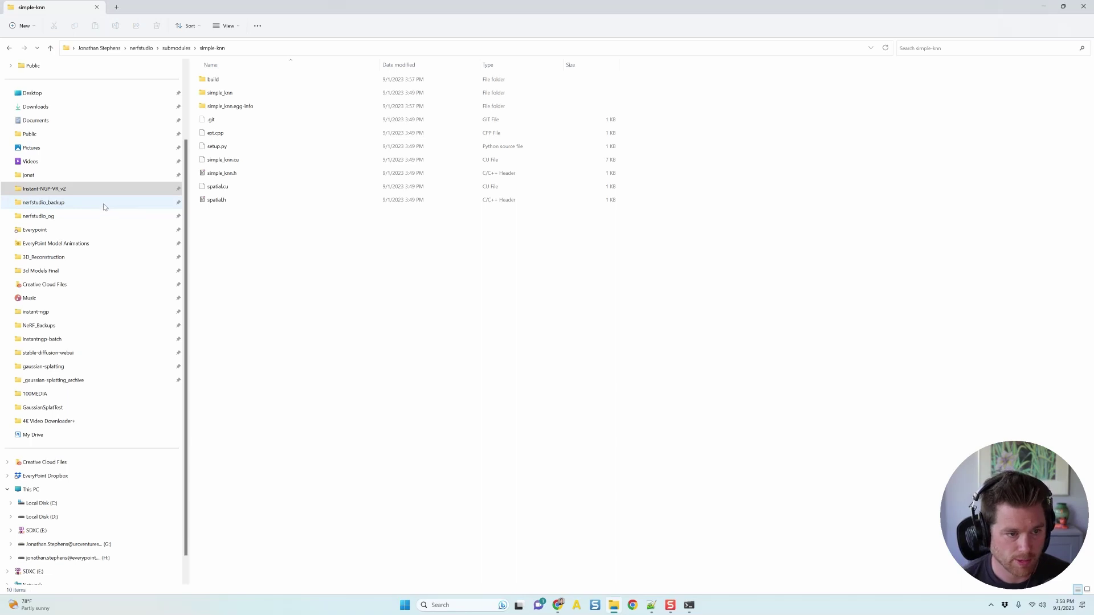
click(77, 381)
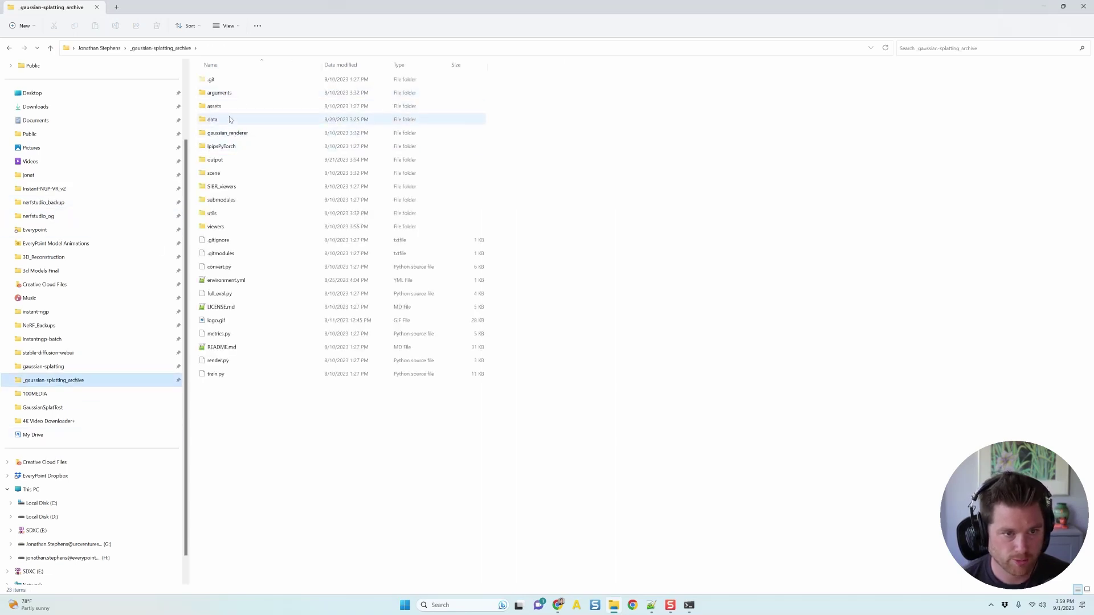
double_click(219, 160)
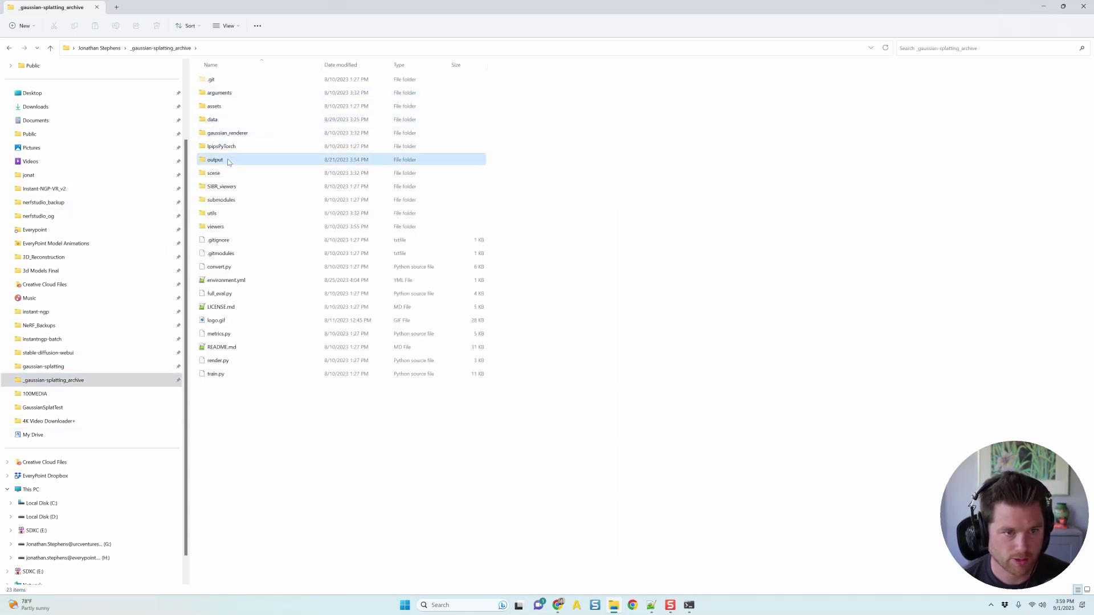
mouse_move(240, 131)
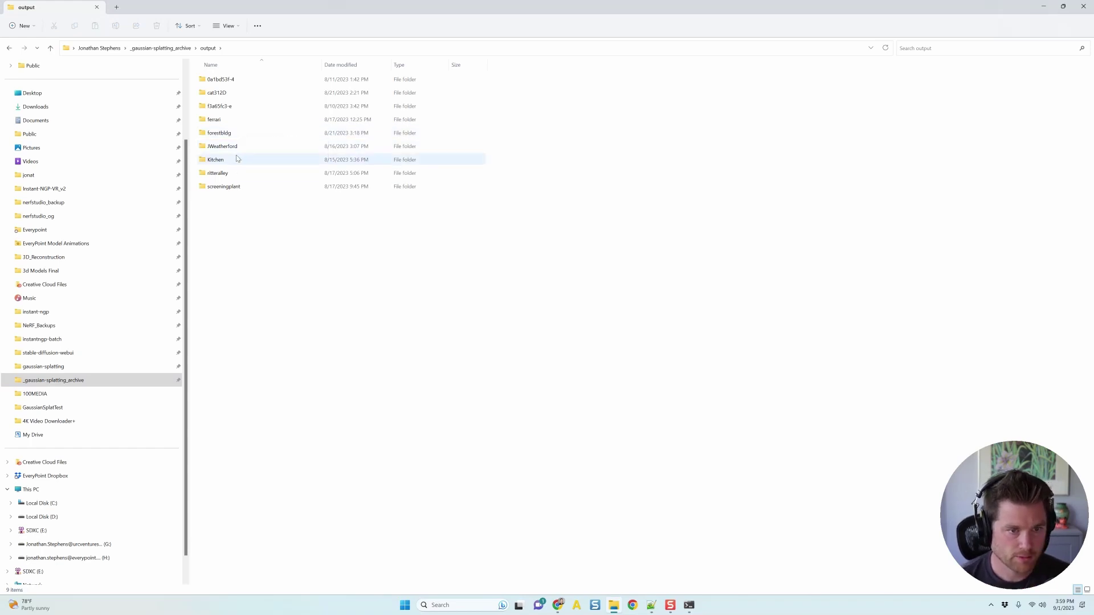
double_click(238, 148)
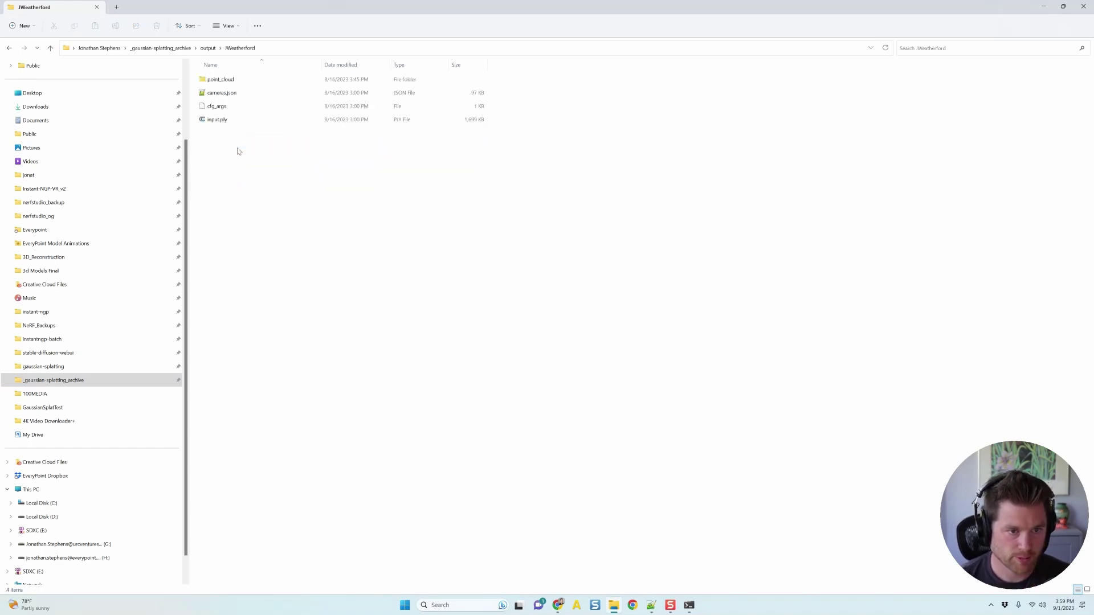
click(300, 49)
key(ctrl+c)
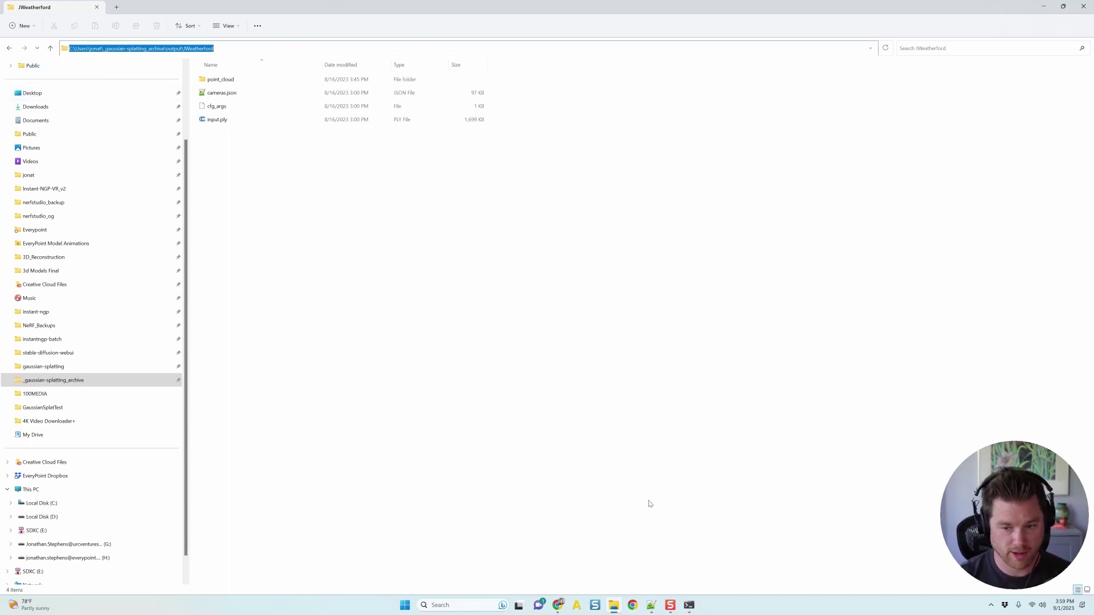
mouse_move(670, 605)
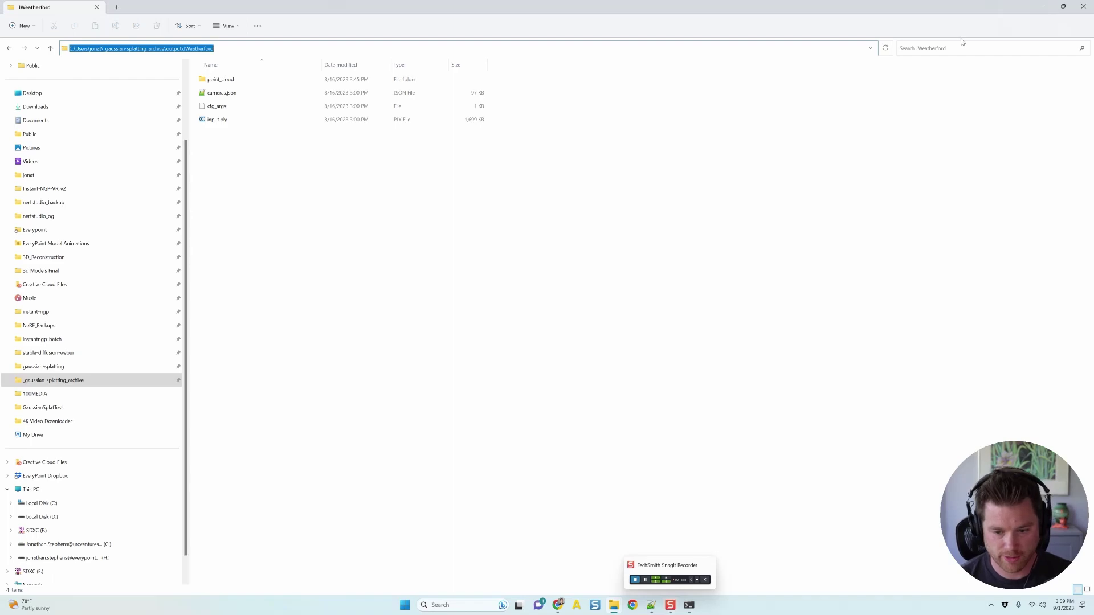
click(689, 605)
key(ctrl+v)
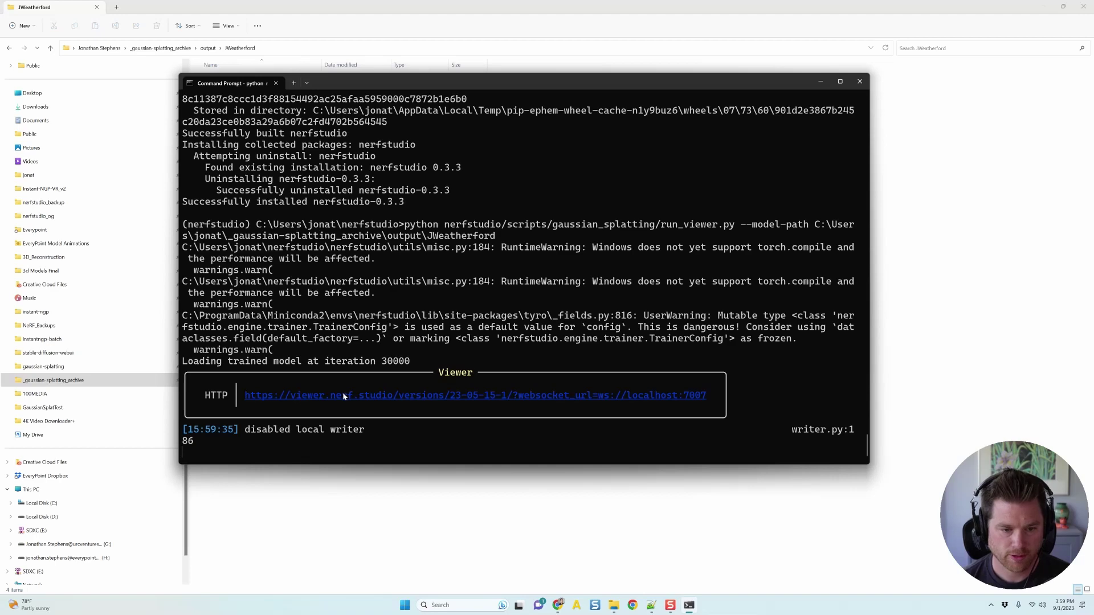
- Open the localhost:7007 viewer link in the browser
ctrl+click(347, 394)
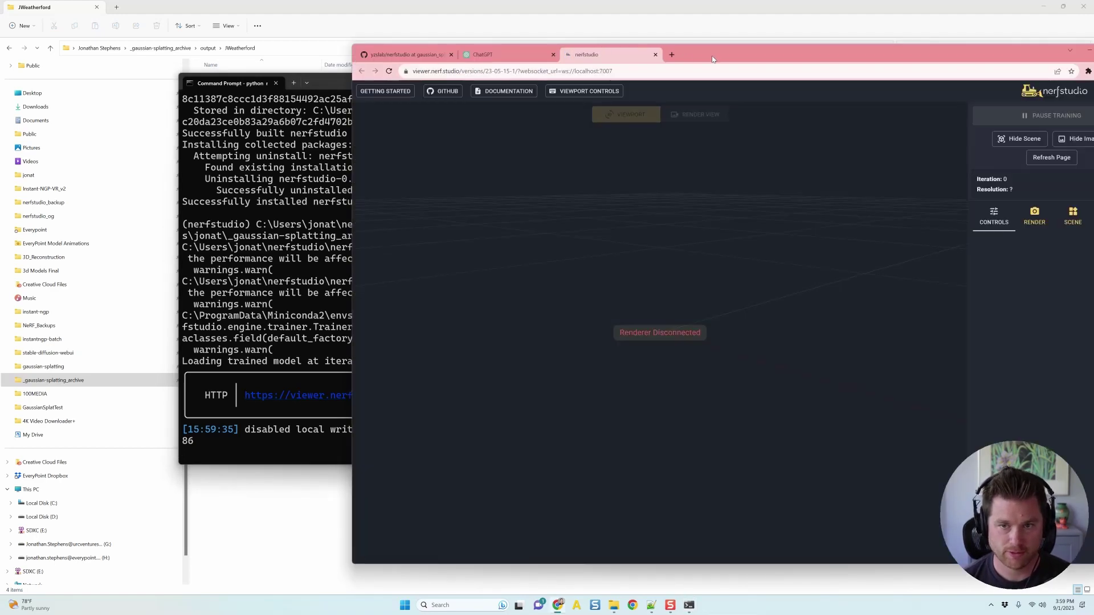
- Maximize the viewer window, turn the scene upright, and hide the grid, axes and camera helpers
drag(600, 51, 493, 51)
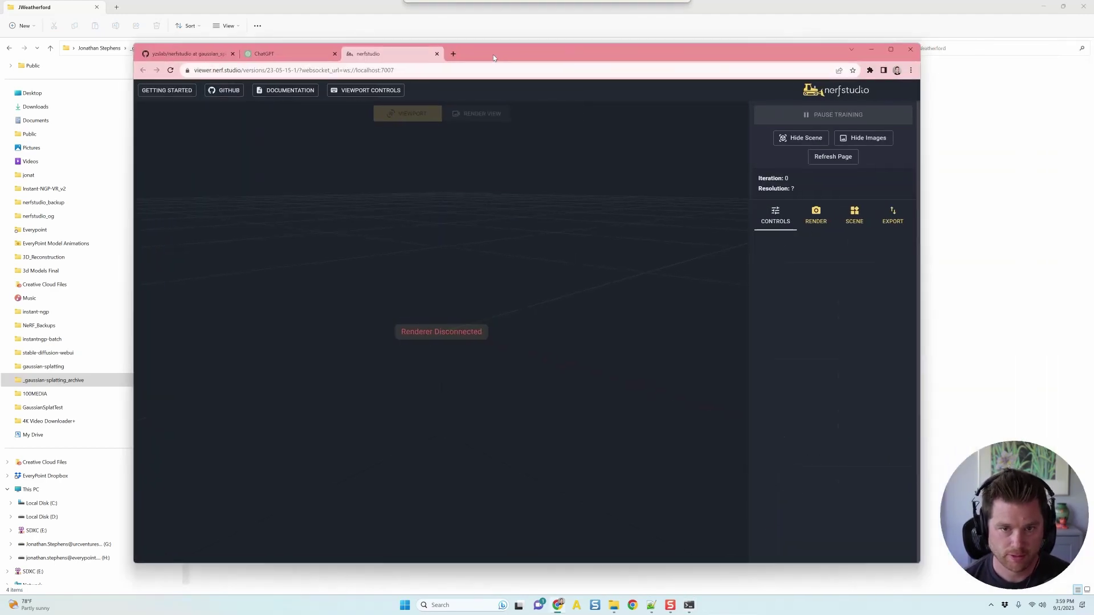
double_click(493, 52)
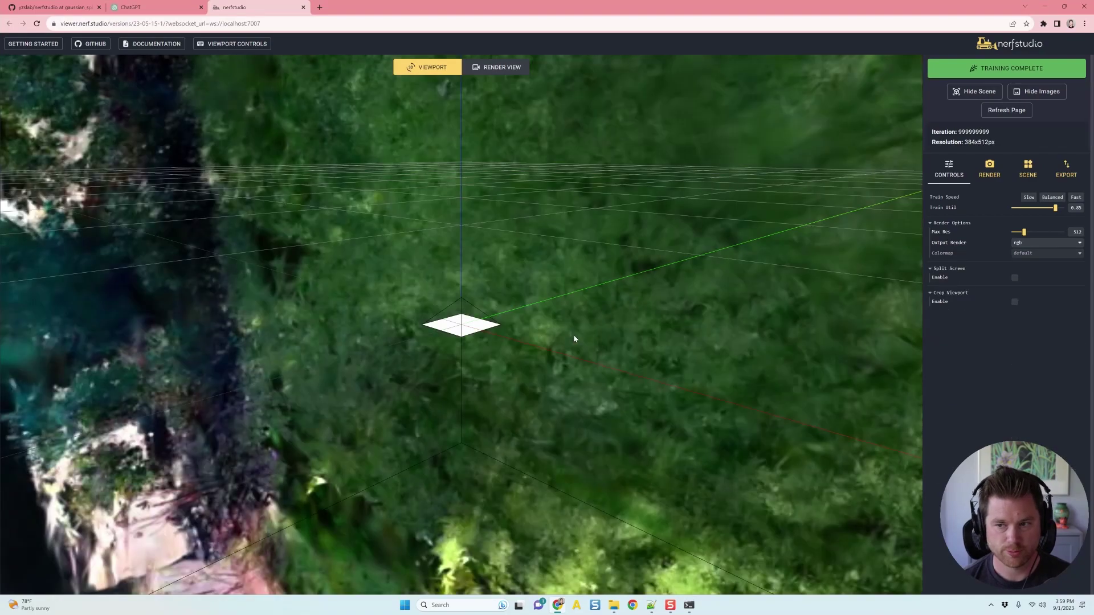
drag(574, 340, 792, 219)
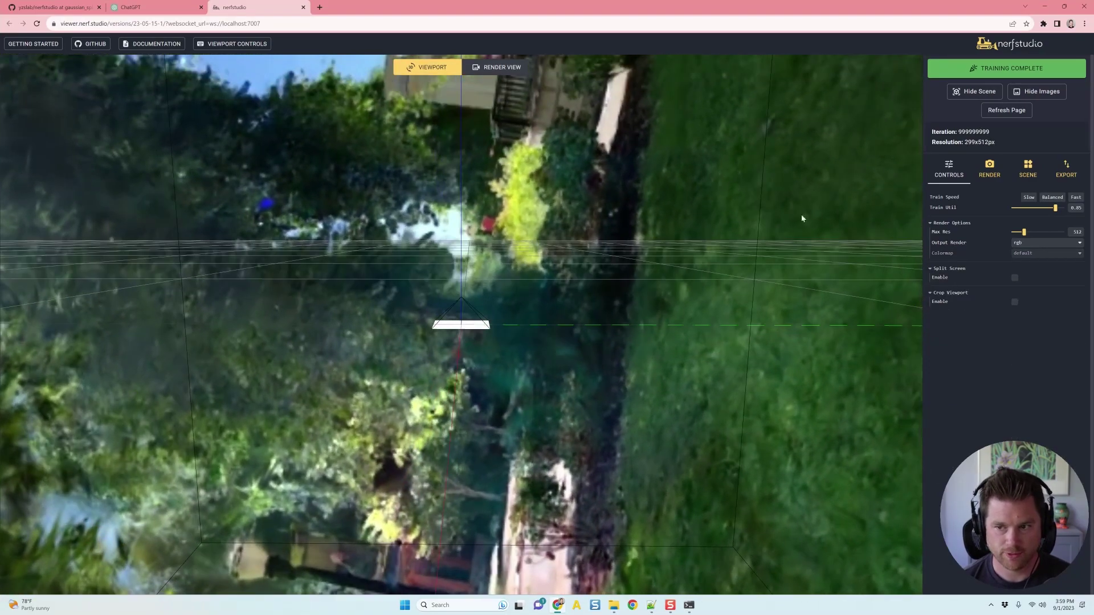
click(1027, 169)
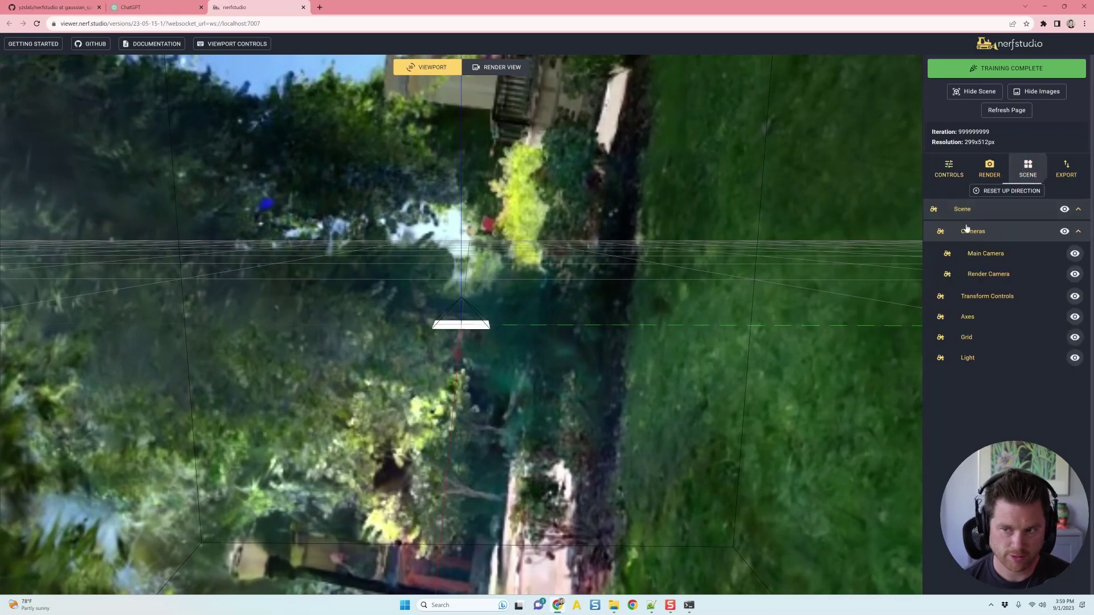
drag(273, 296, 399, 342)
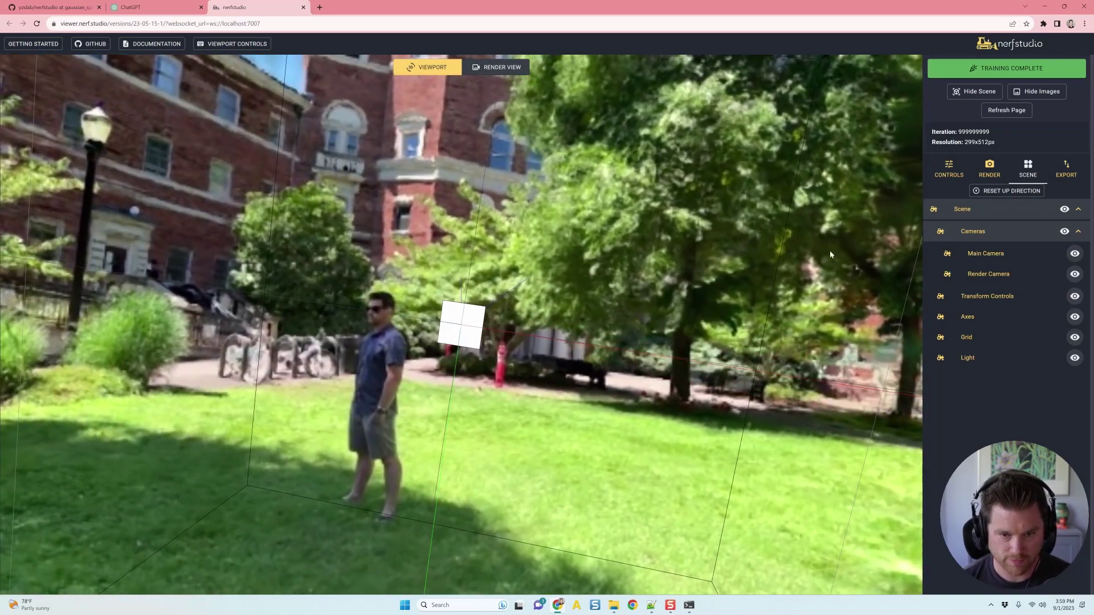
click(1063, 211)
drag(574, 327, 488, 372)
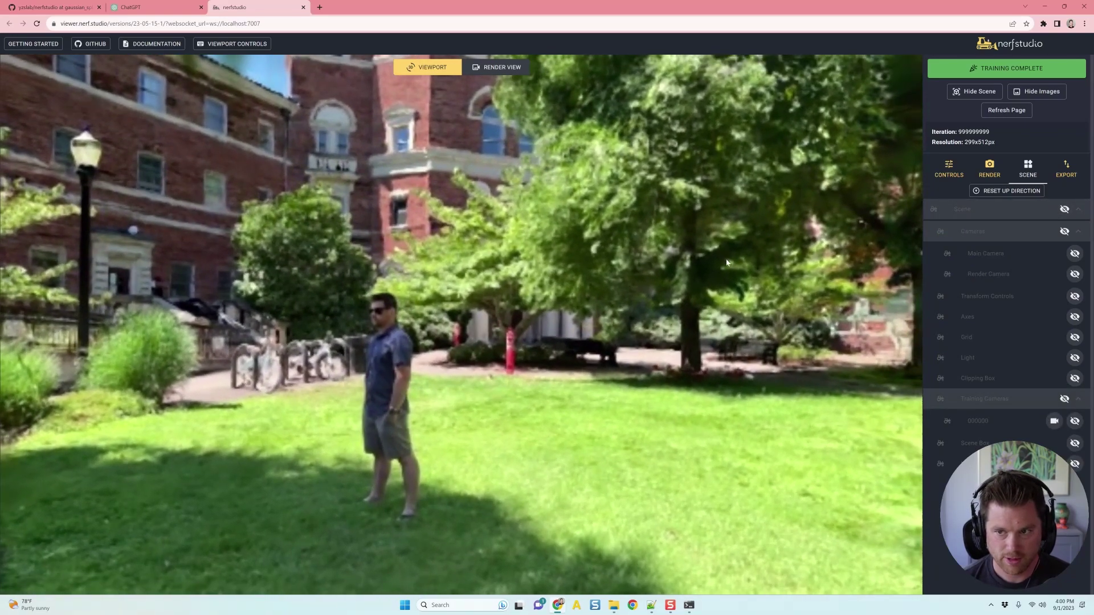
- Raise the maximum render resolution to 2048 and orbit around the man on the lawn
click(990, 168)
click(950, 165)
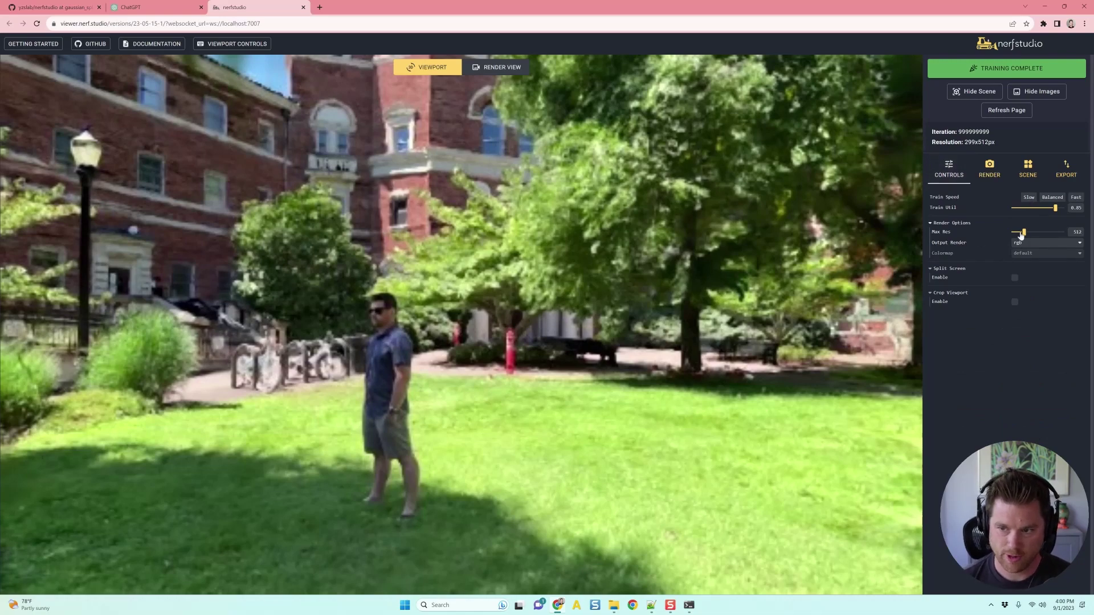
drag(1021, 236, 1063, 233)
drag(333, 394, 309, 404)
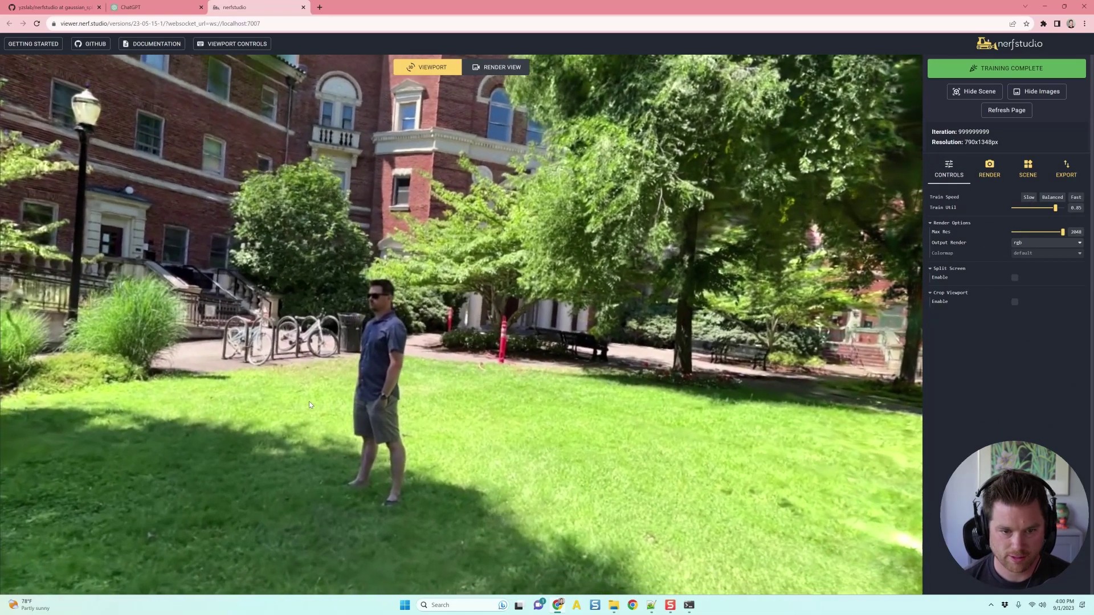
scroll(567, 389, down, 3)
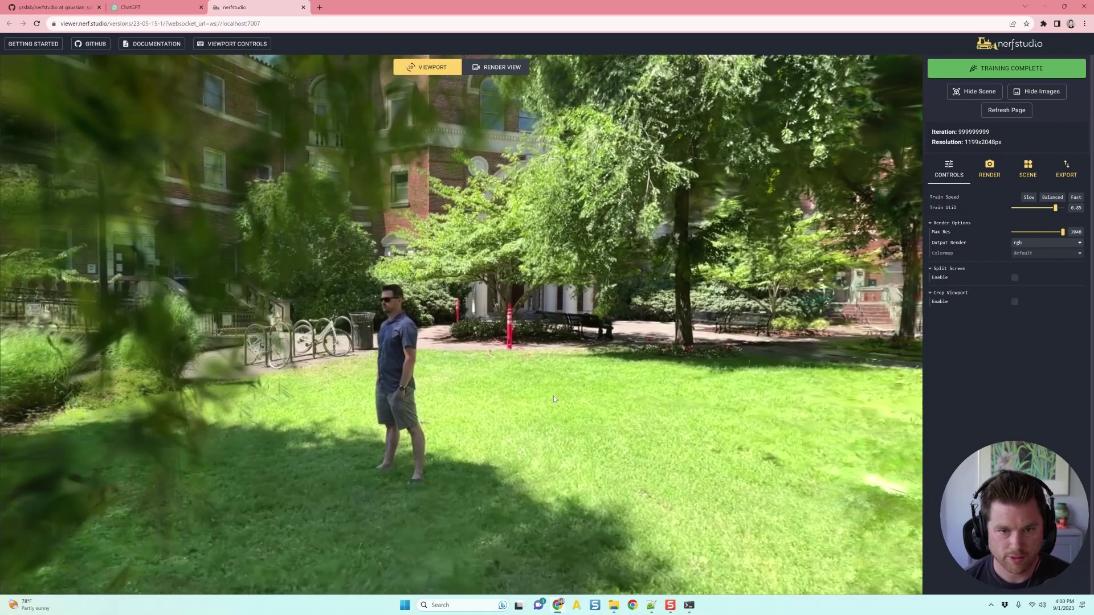
drag(553, 396, 318, 409)
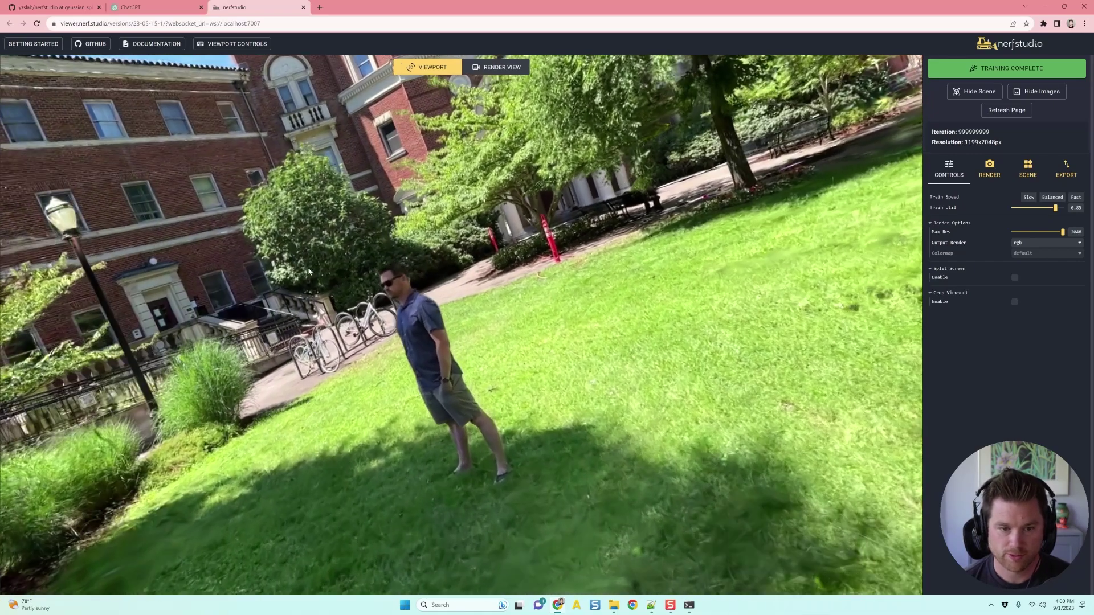
drag(308, 268, 426, 376)
drag(346, 353, 408, 365)
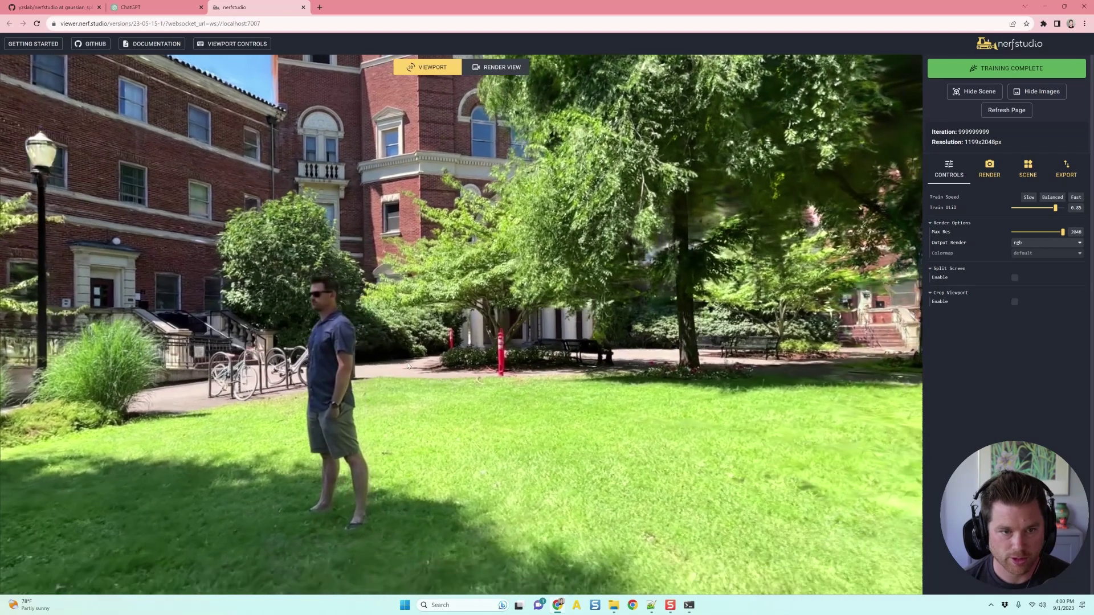
drag(445, 410, 464, 430)
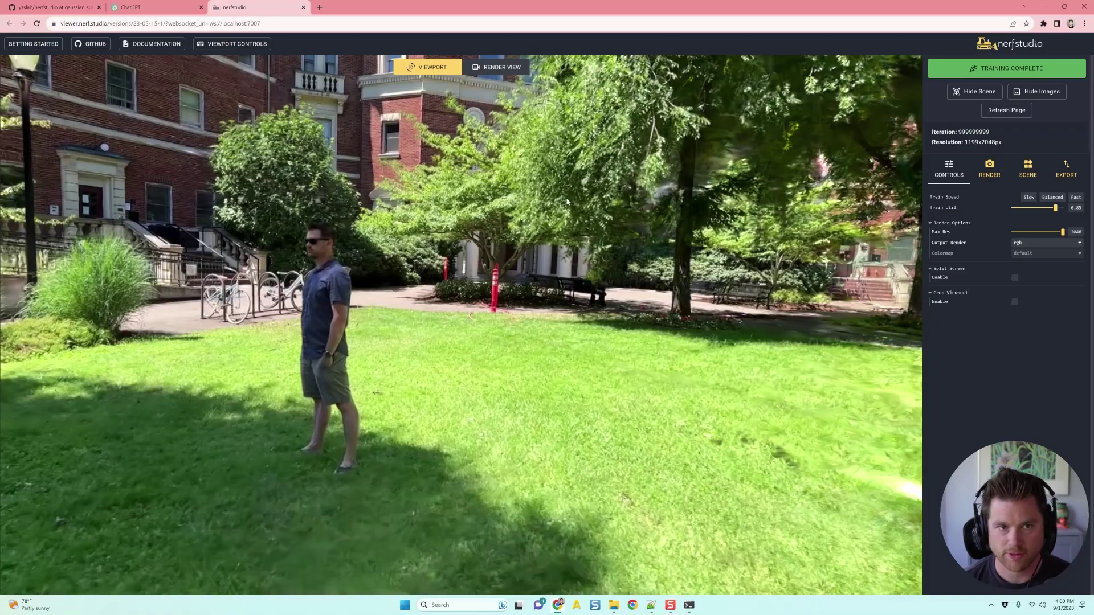
- Stop run_viewer.py, rerun the same viewer command, and reopen the viewer link
key(alt+Tab)
key(ctrl+c)
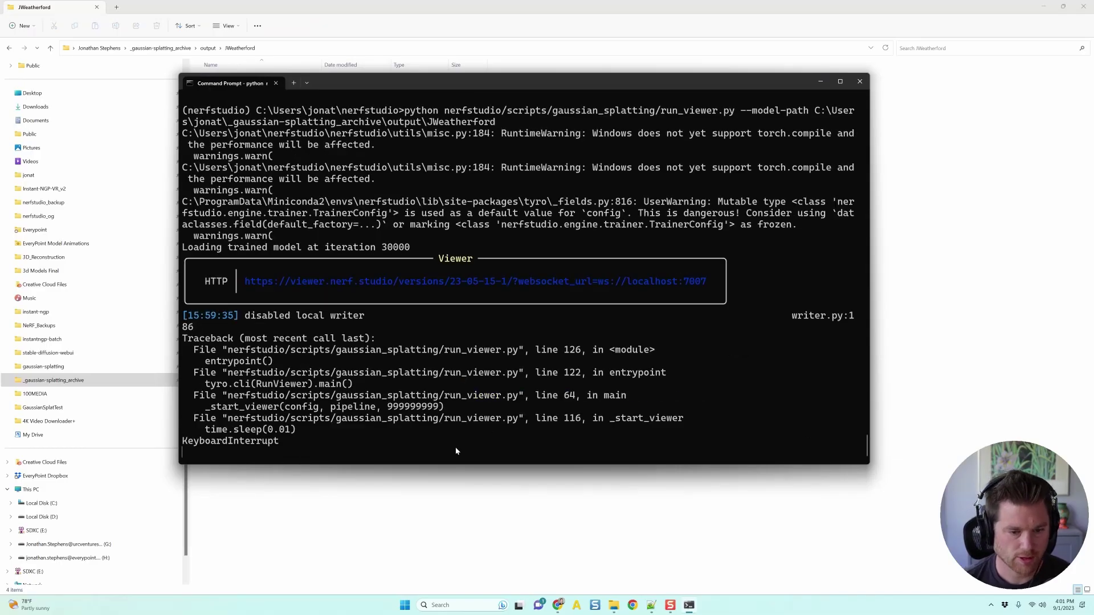
key(Up)
key(Return)
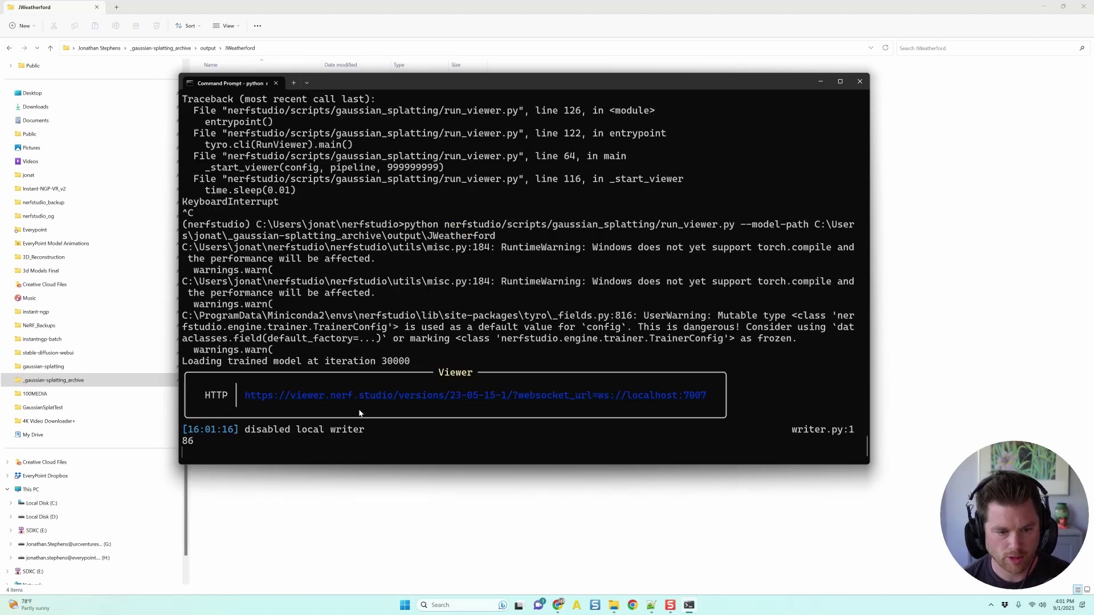
ctrl+click(324, 399)
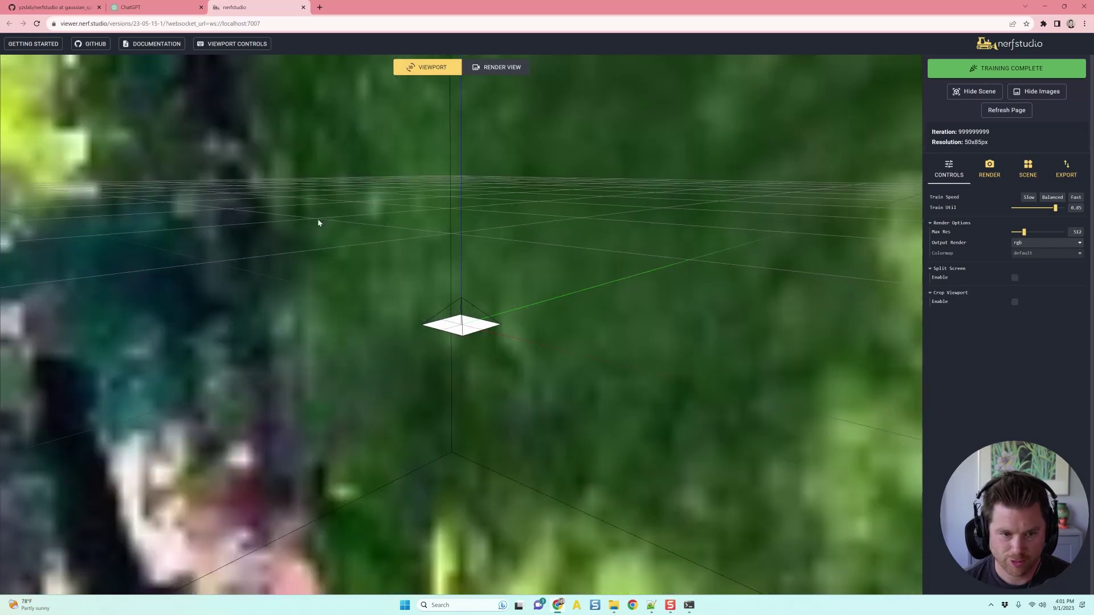
- Reset the scene's up direction and orbit the view to centre the man
drag(317, 222, 399, 251)
drag(648, 169, 626, 171)
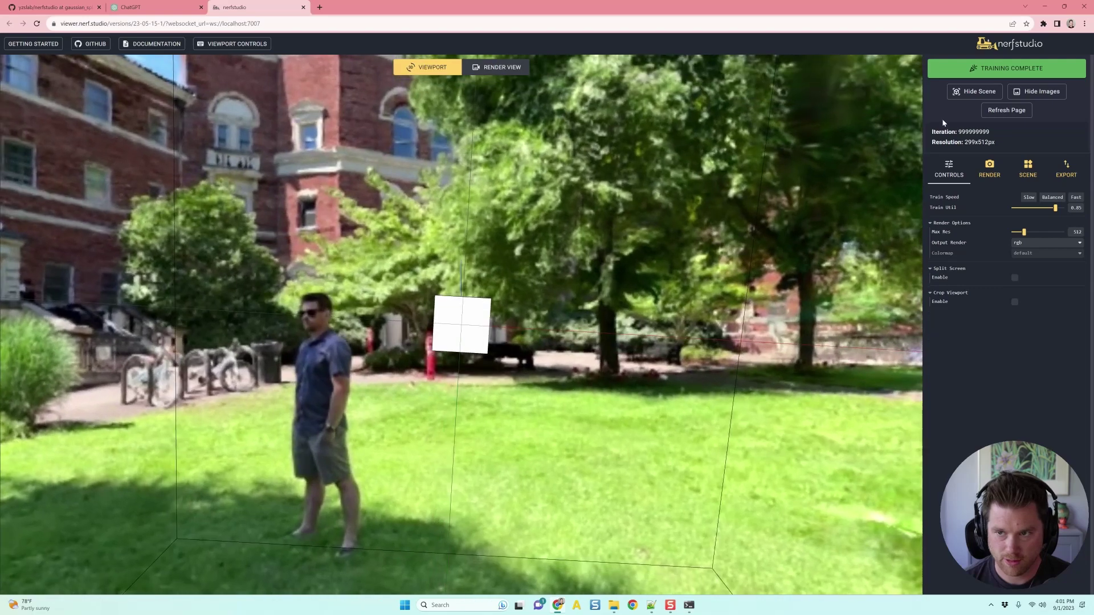
click(1035, 173)
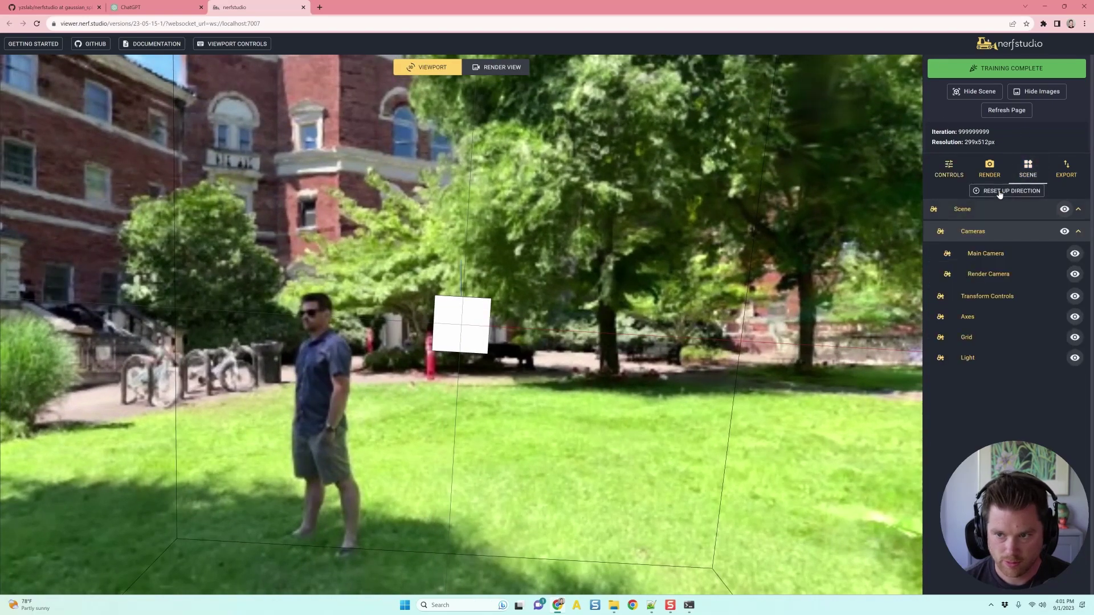
click(1001, 194)
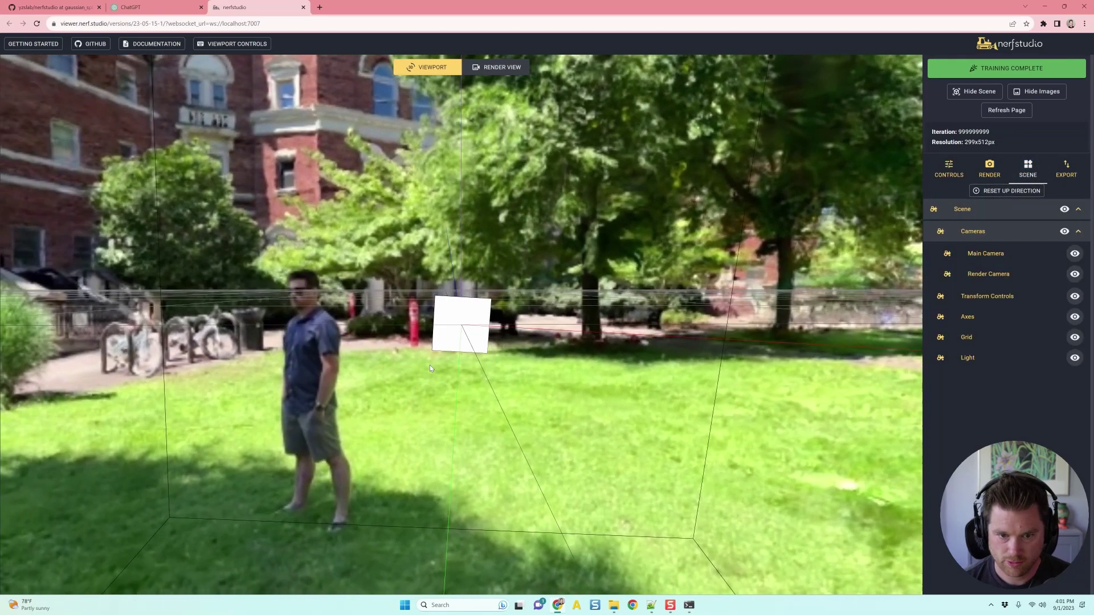
drag(429, 364, 372, 363)
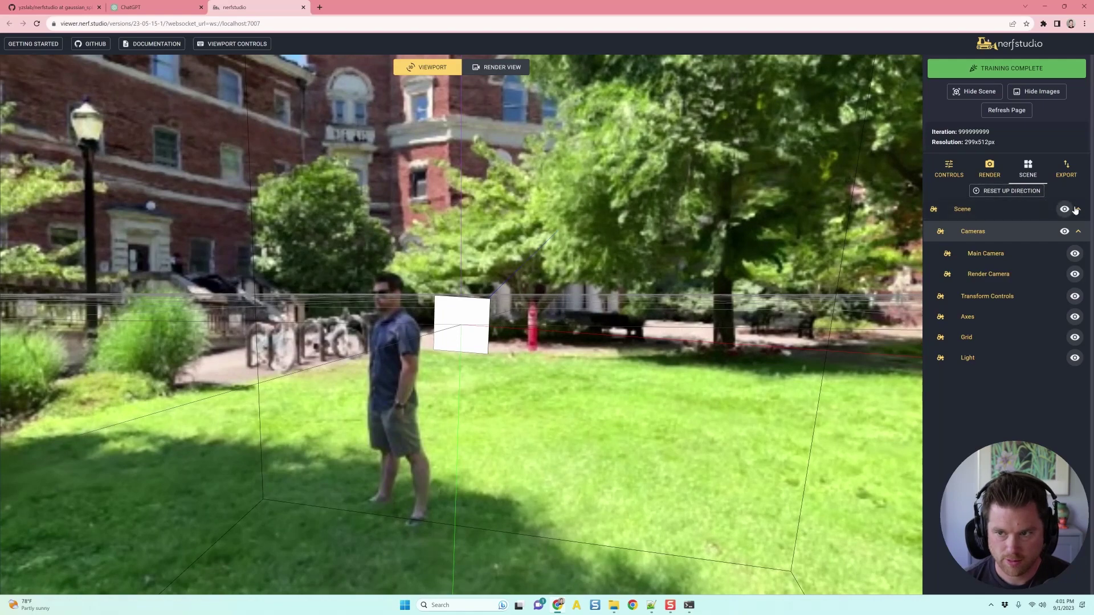
drag(530, 240, 782, 158)
- Raise the Max Res slider to 1412 and nudge the view slightly sideways
click(949, 174)
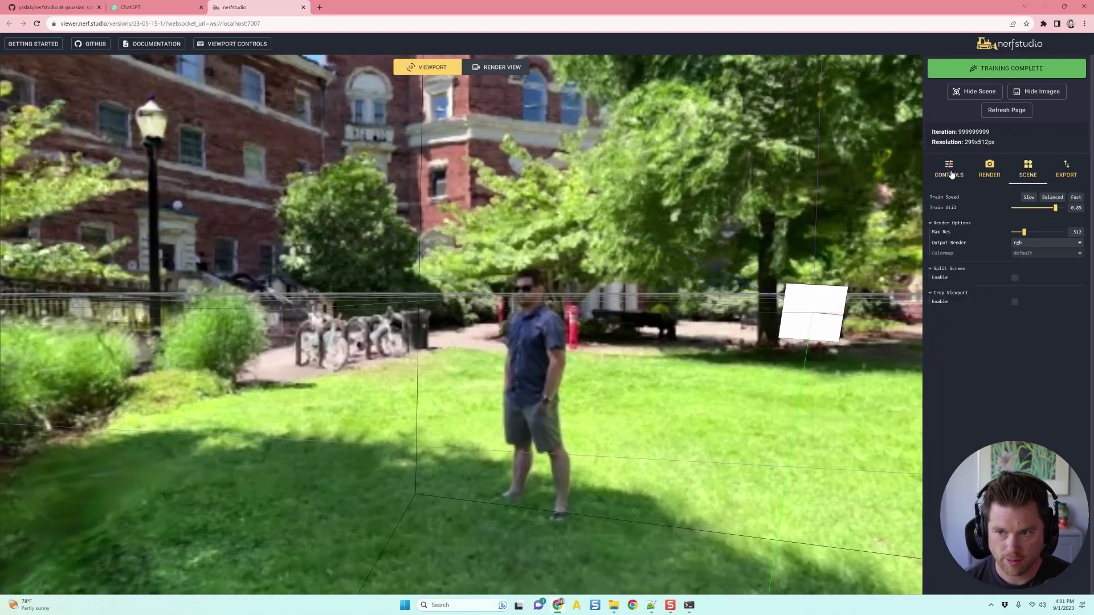
drag(1024, 232, 1047, 242)
key(d)
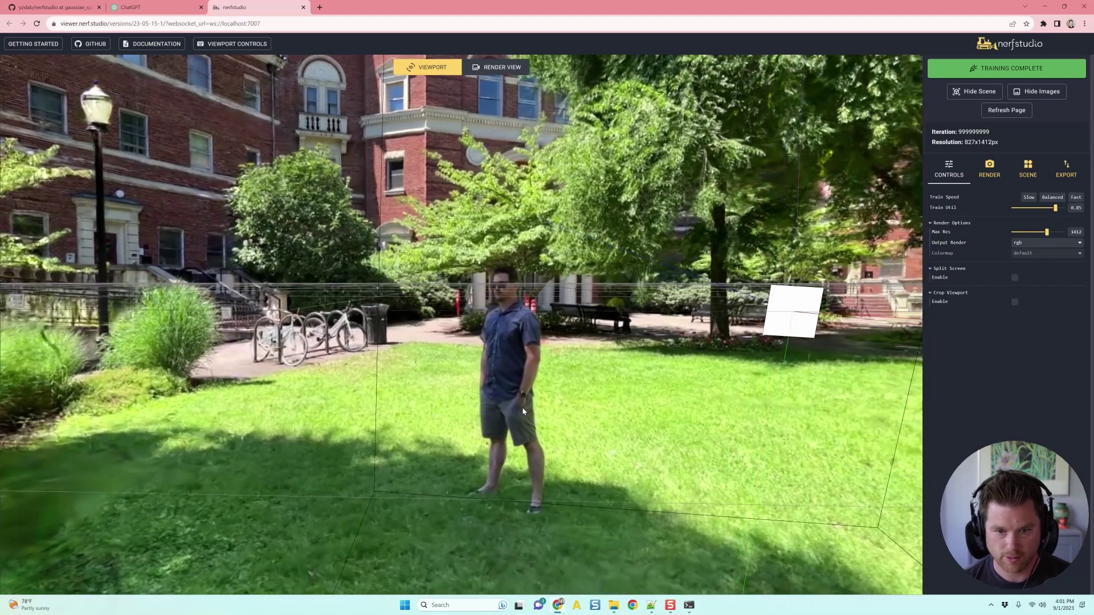
key(a)
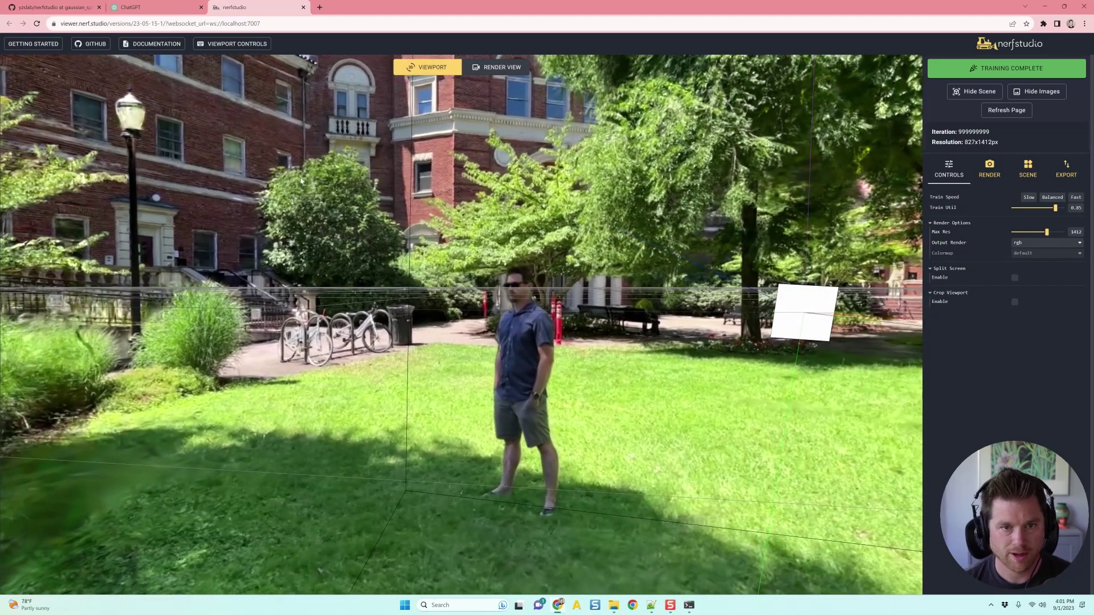
- Add four camera keyframes at viewpoints sweeping rightward past the man
click(990, 171)
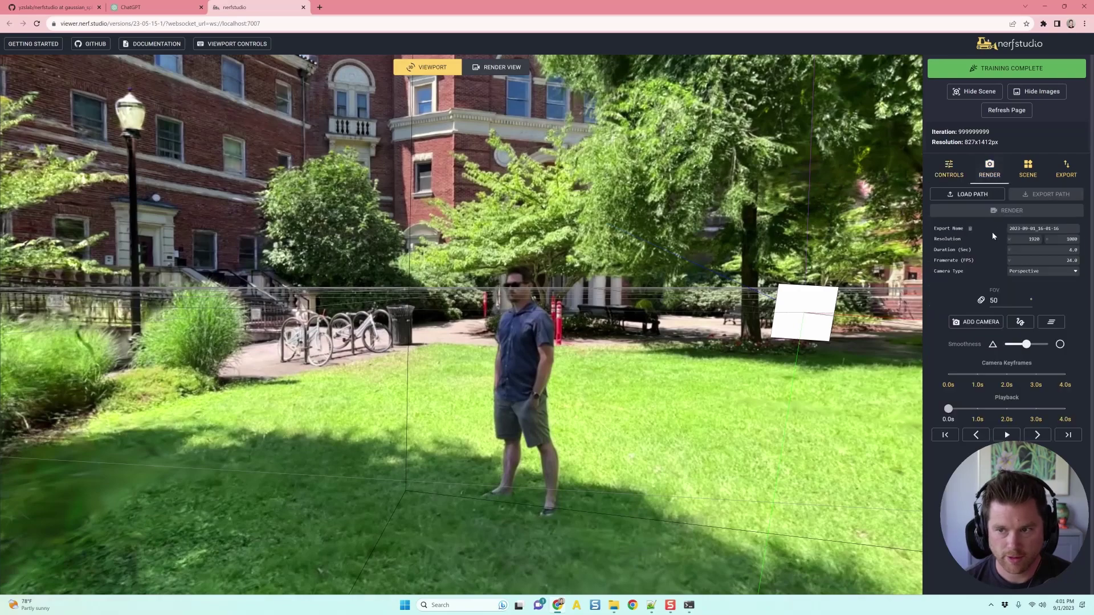
click(975, 322)
drag(541, 490, 613, 490)
key(d)
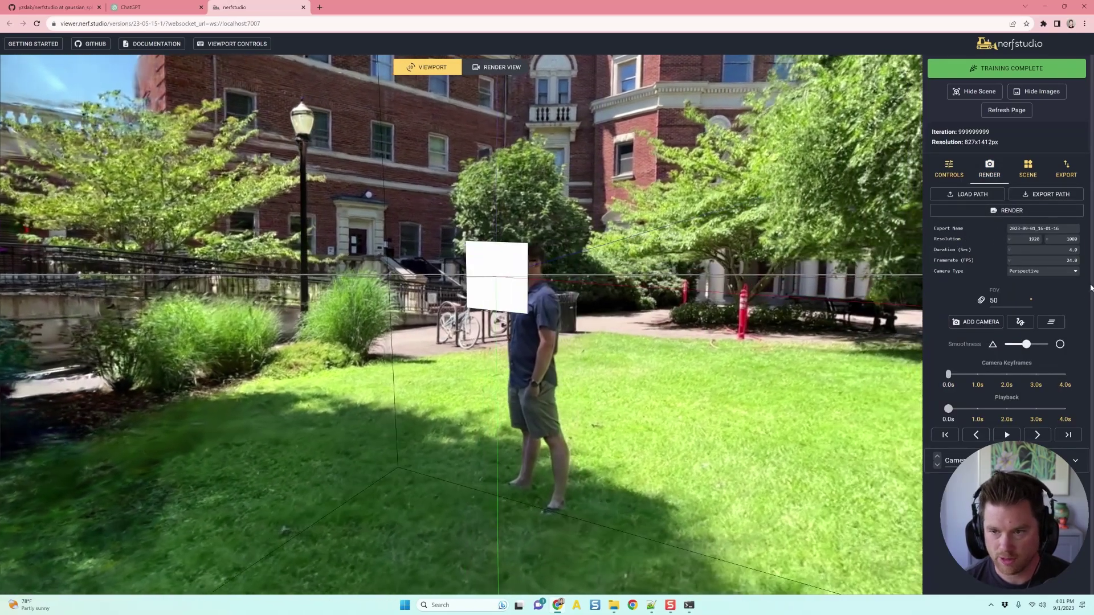
click(995, 321)
key(d)
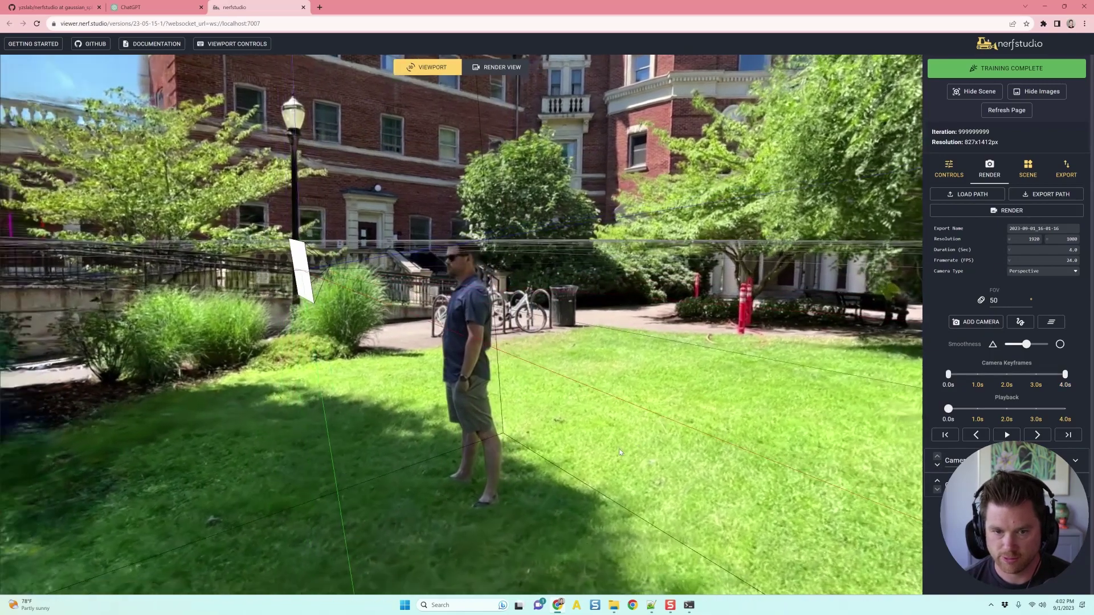
key(d)
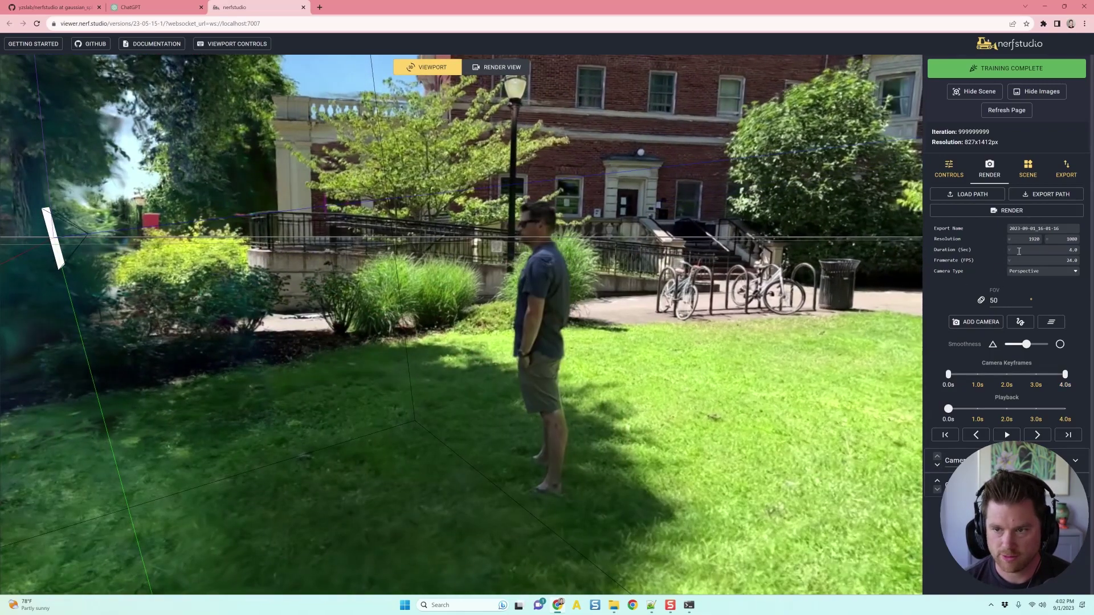
key(Up)
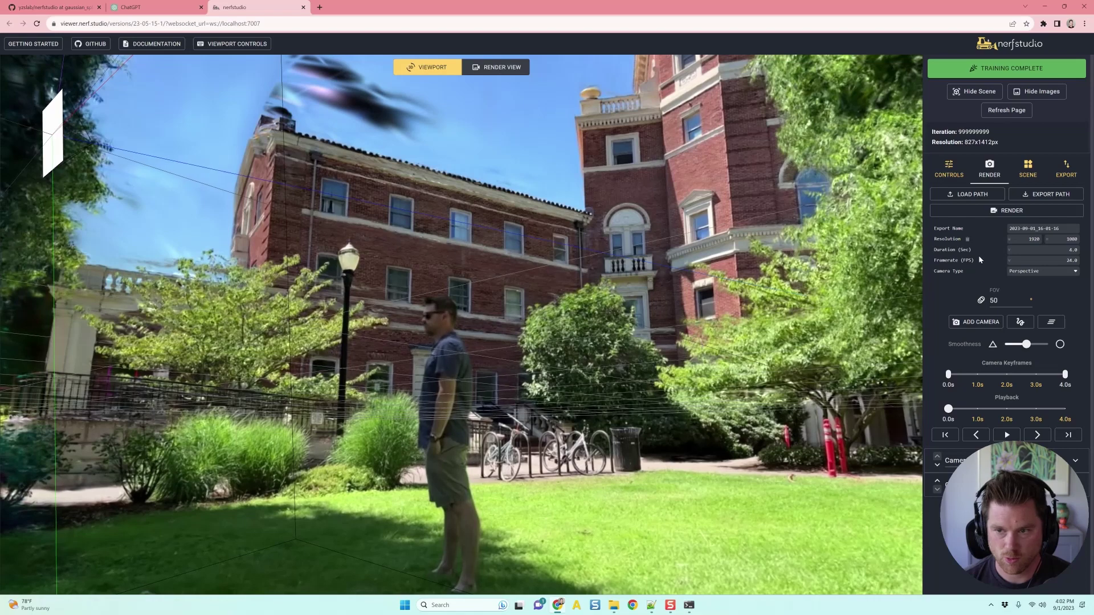
click(976, 322)
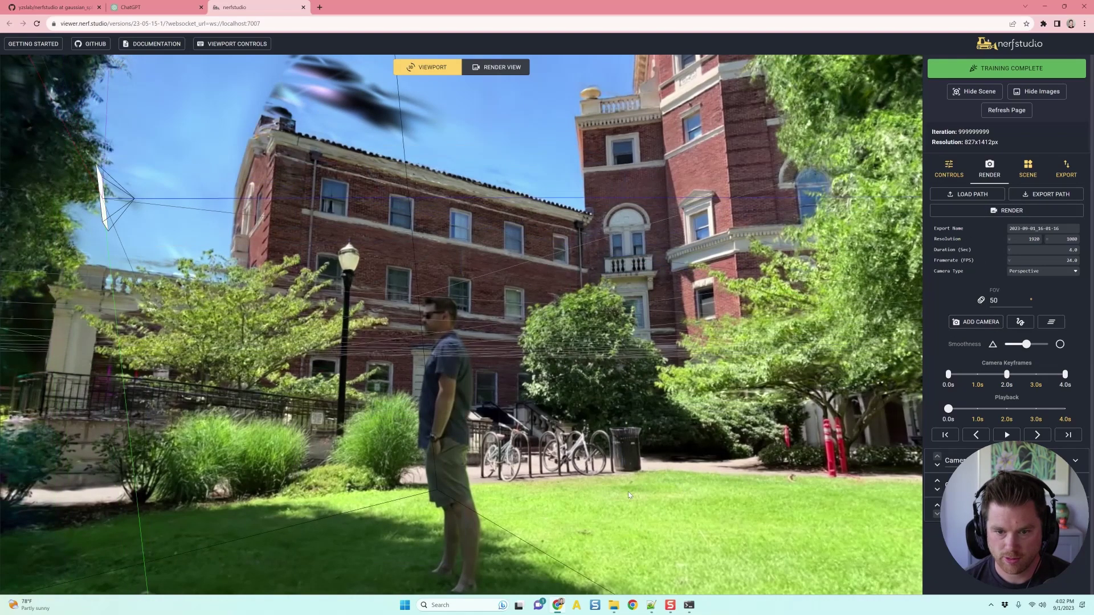
key(d)
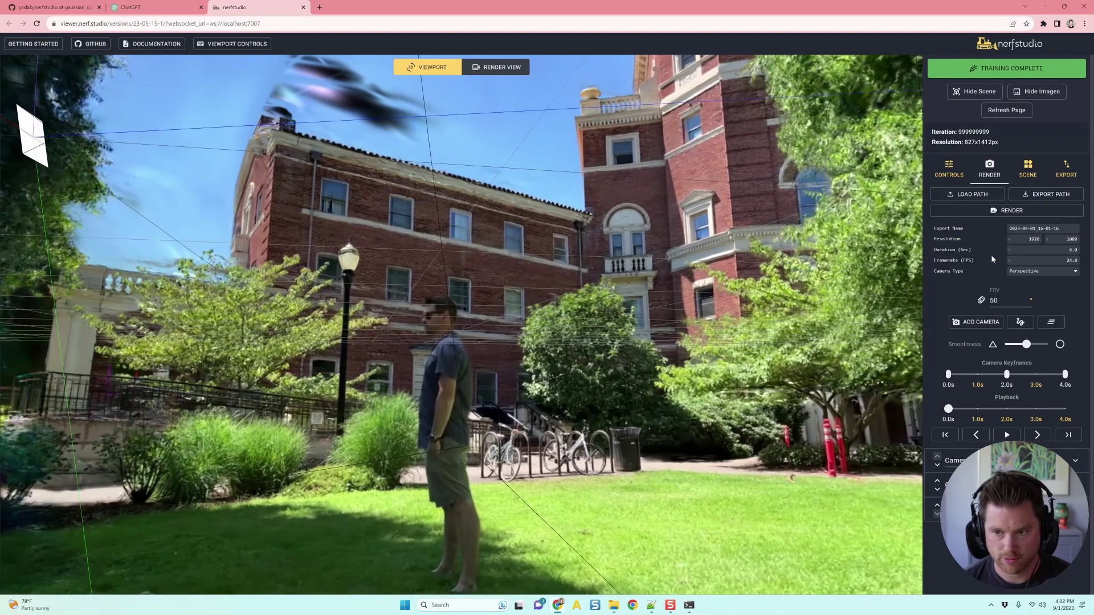
click(970, 323)
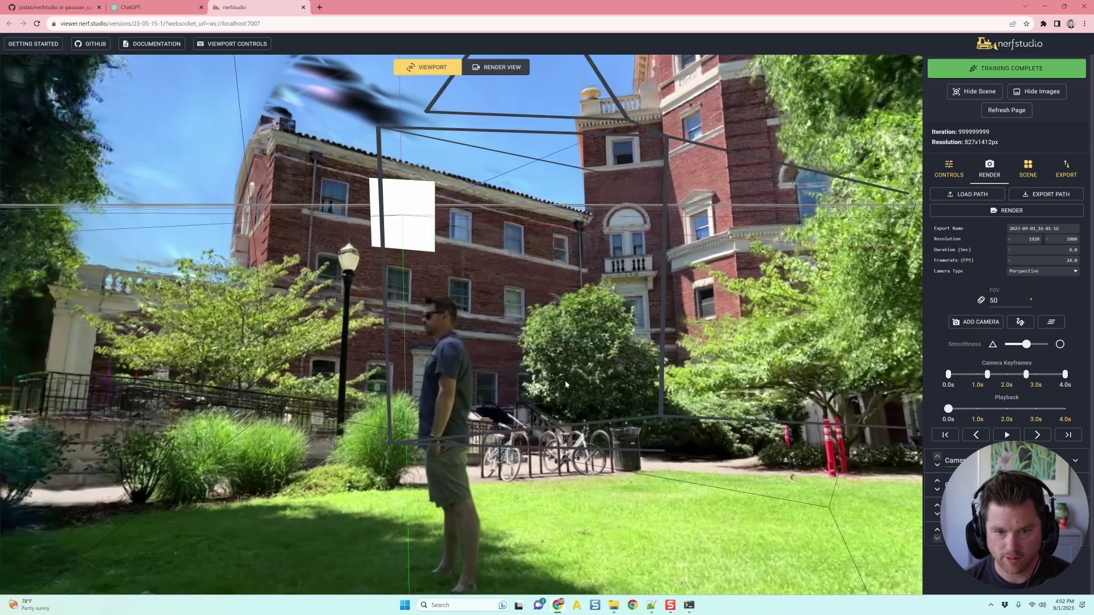
- Pull the view back along the path and export it as camera_path (2).json
key(w)
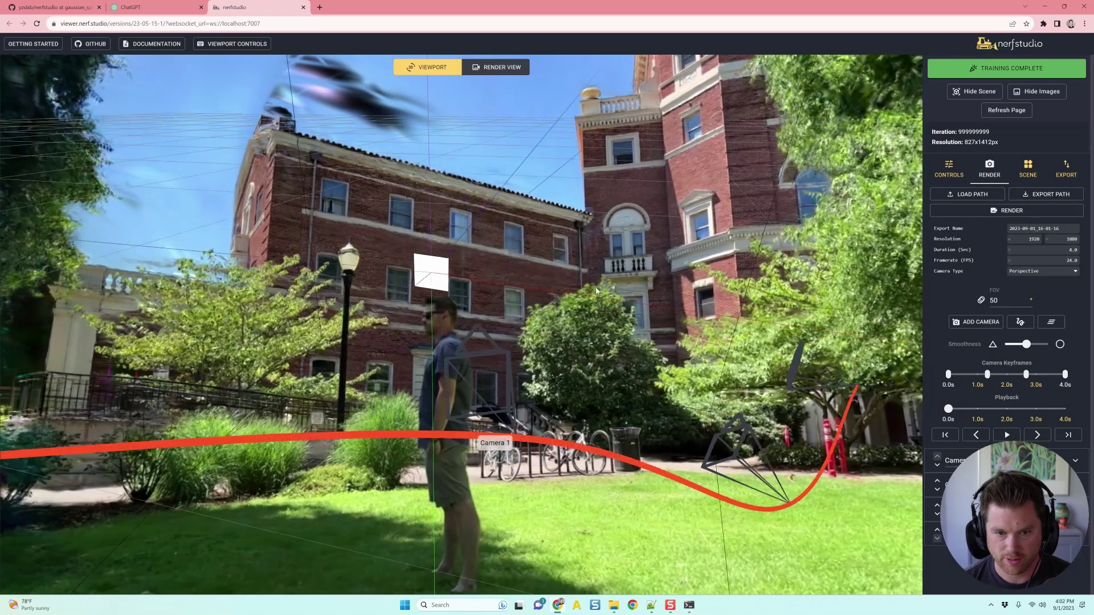
key(w)
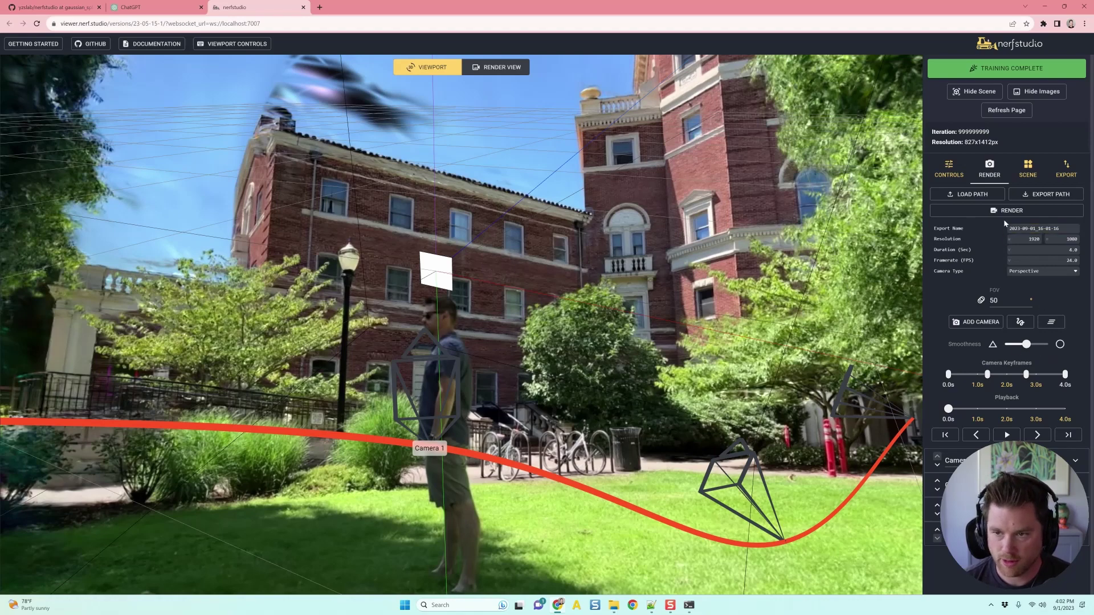
click(1066, 230)
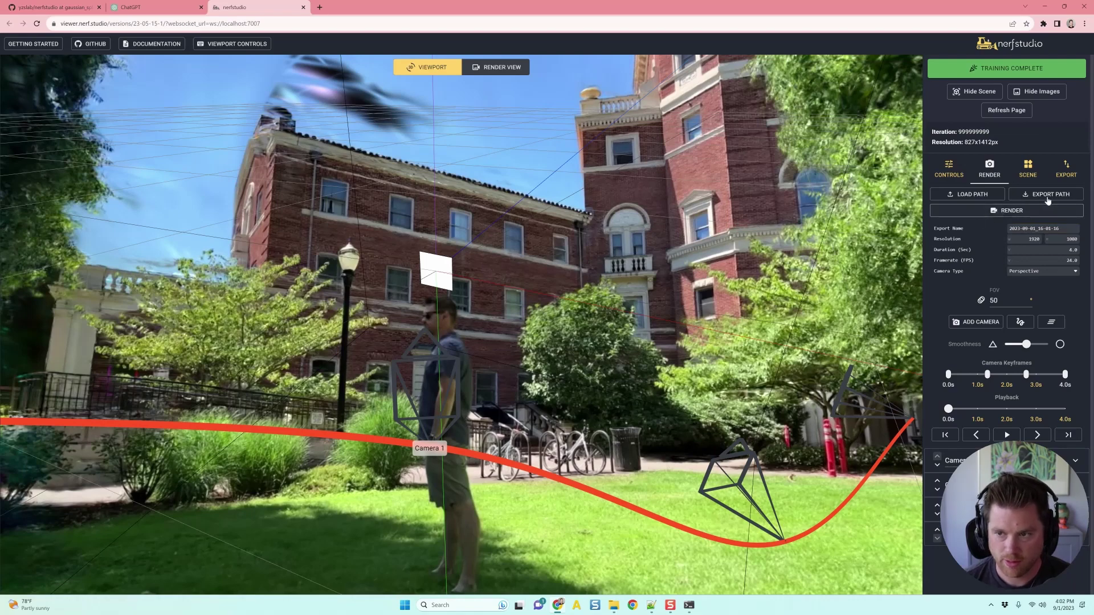
click(1048, 197)
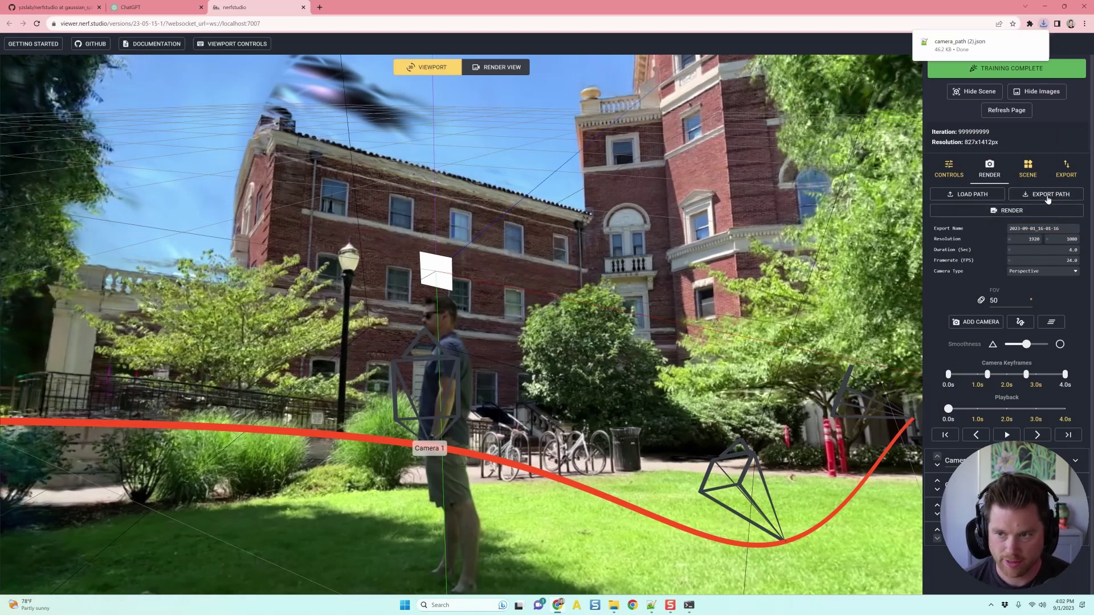
click(1036, 228)
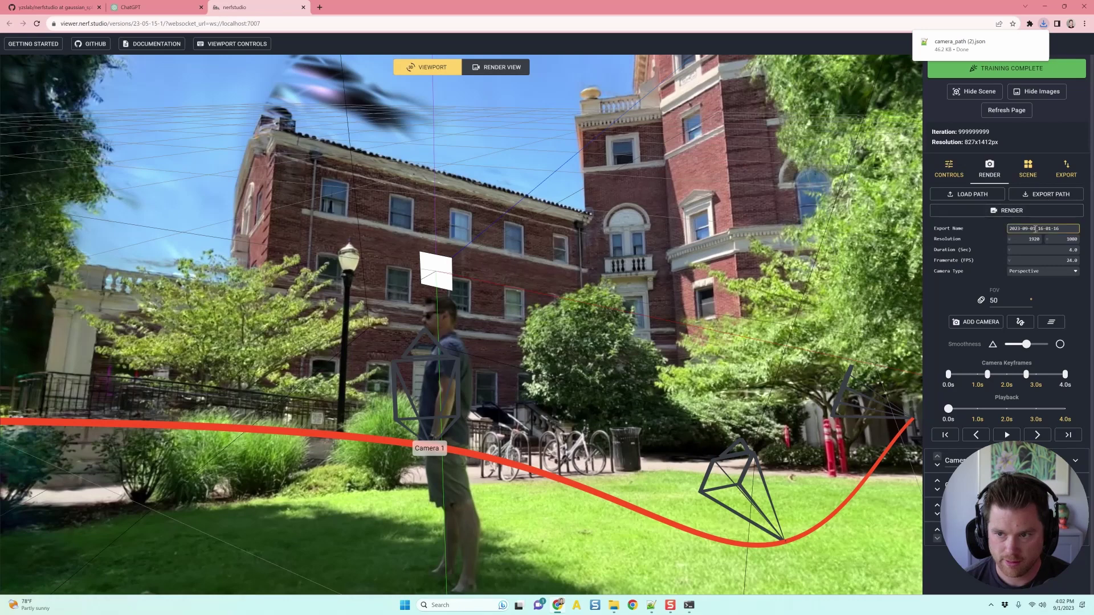
click(984, 212)
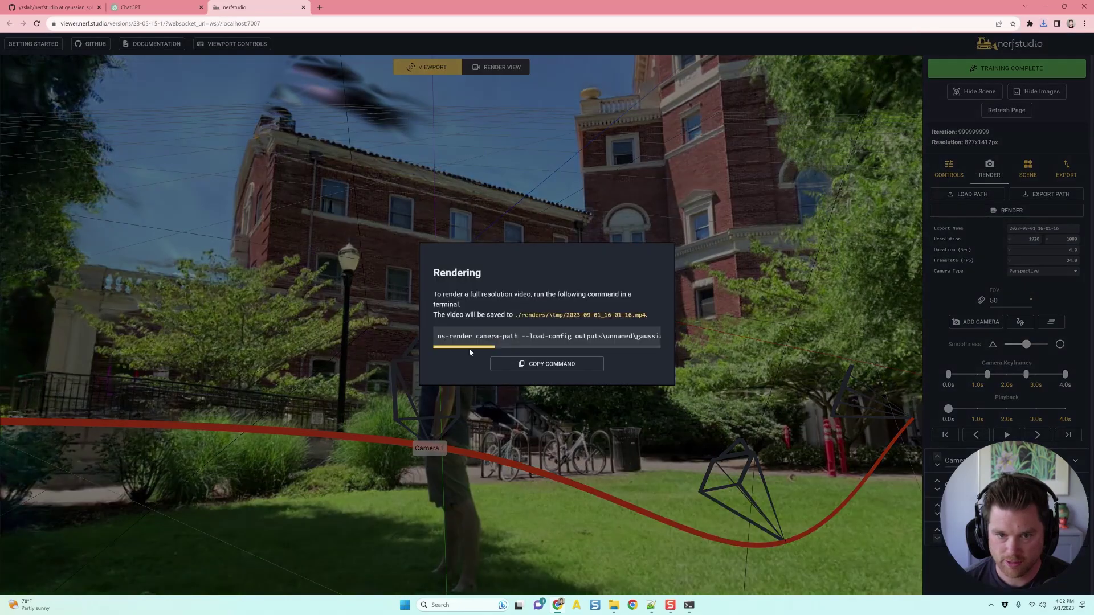
drag(440, 337, 767, 346)
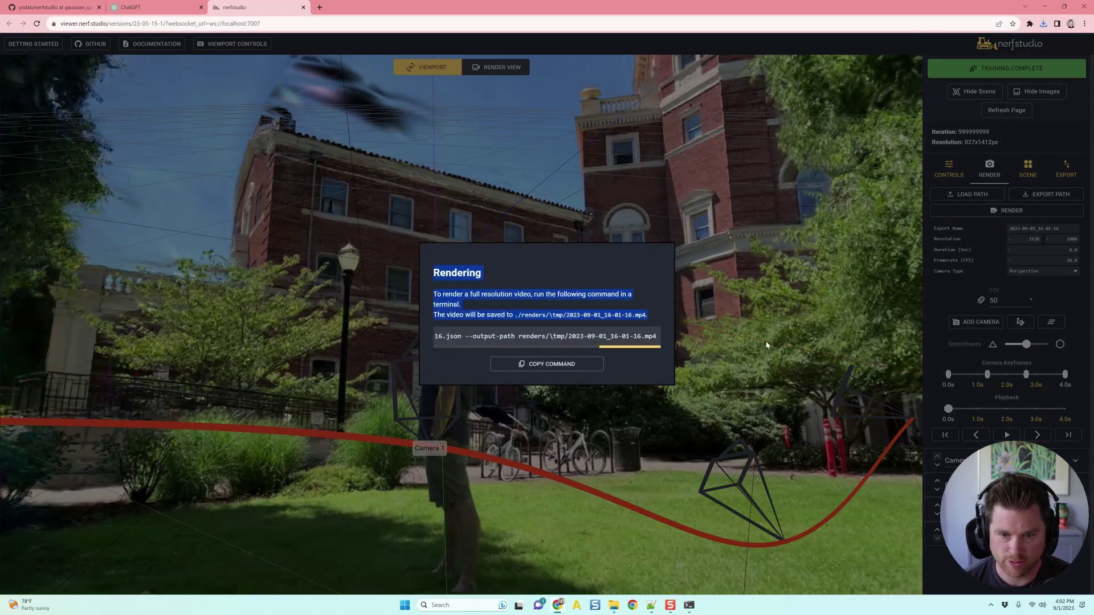
click(759, 365)
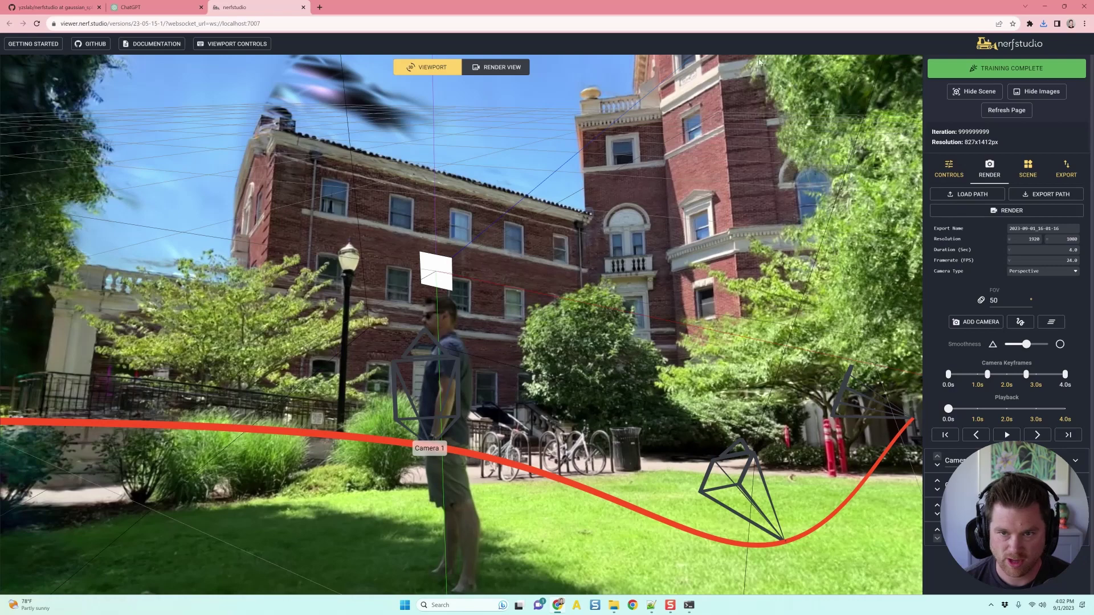
click(303, 7)
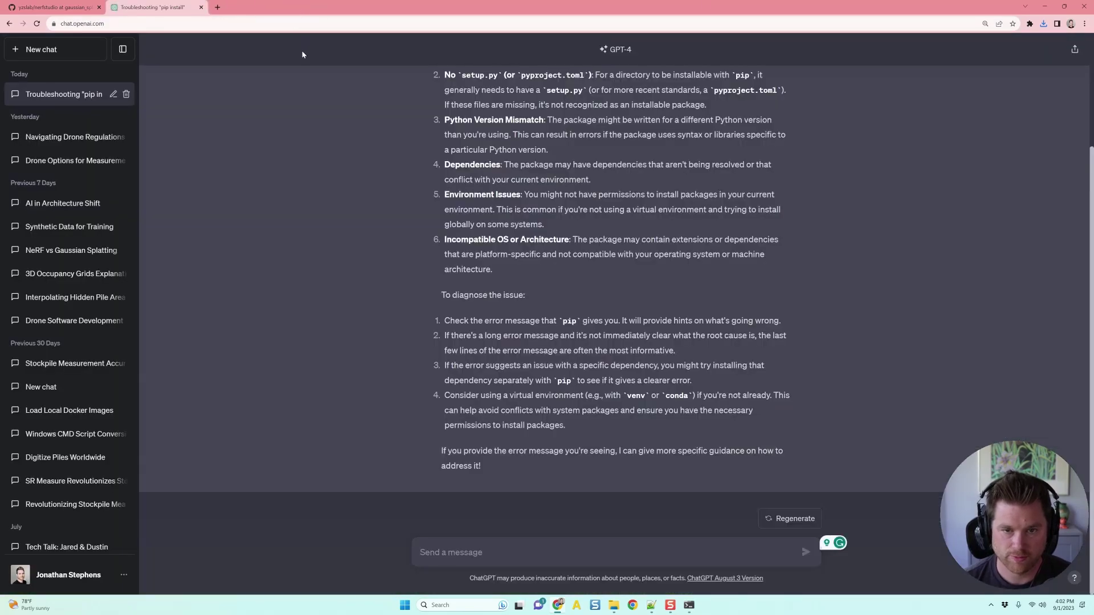
- Stop the viewer server with Ctrl+C and bring the nerfstudio README tab back up
click(1045, 6)
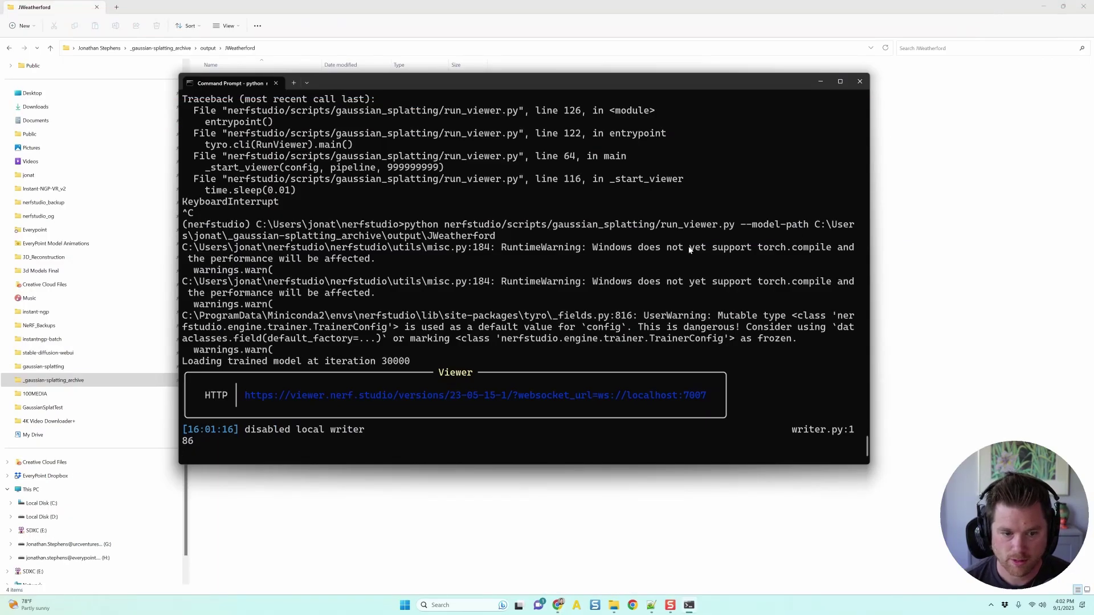
key(ctrl+c)
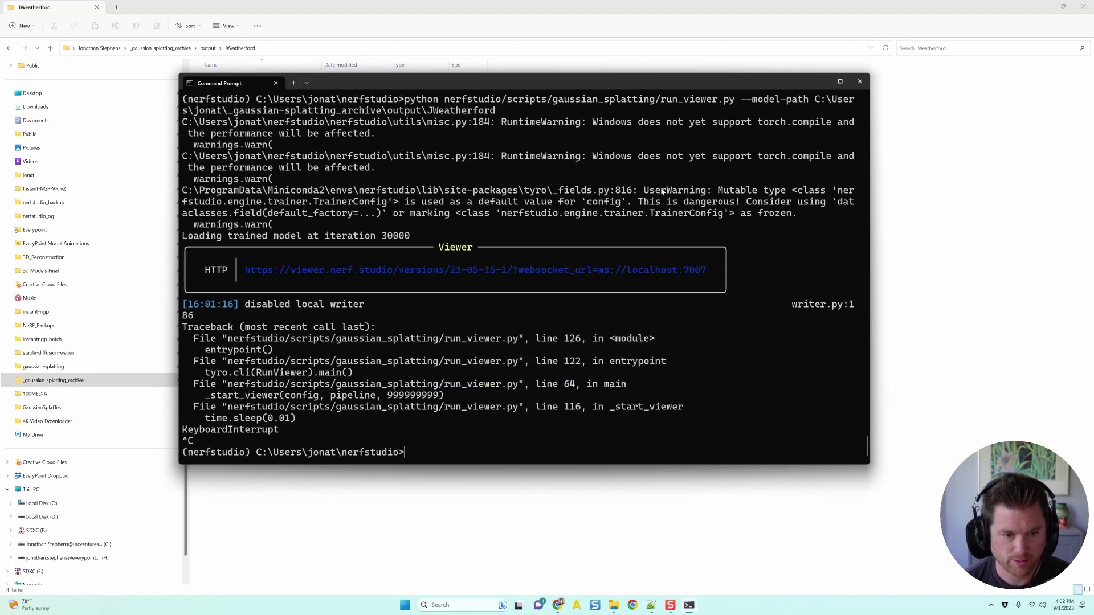
click(956, 247)
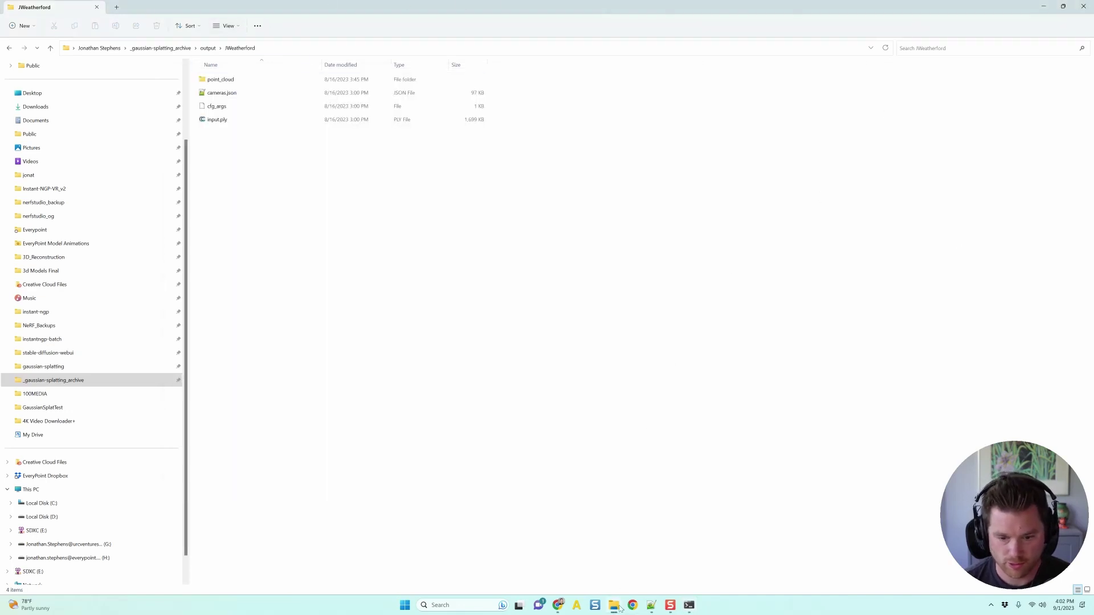
click(559, 606)
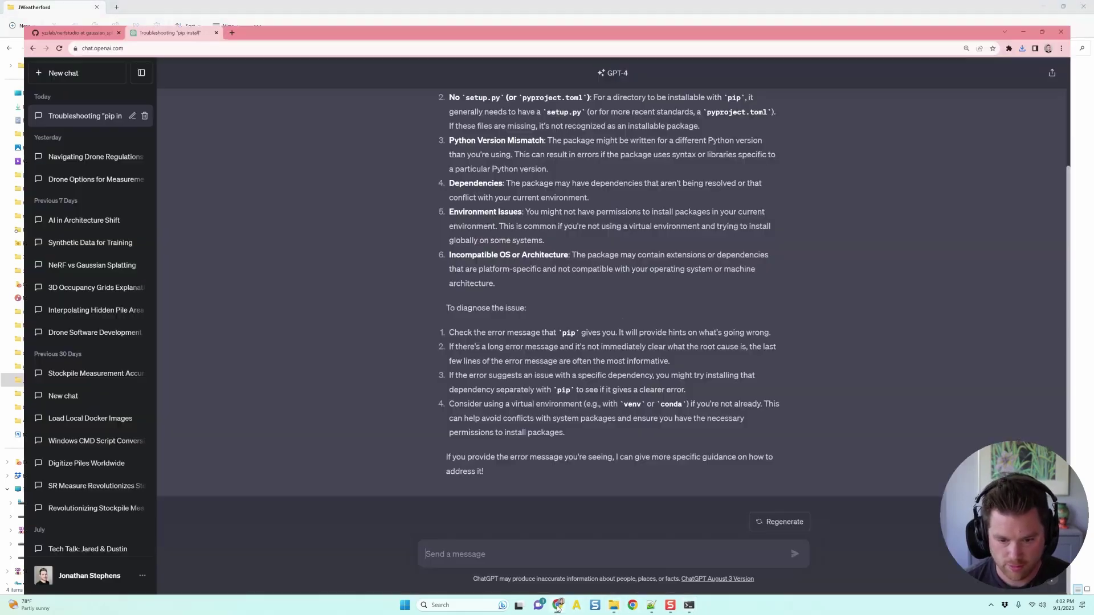
click(53, 6)
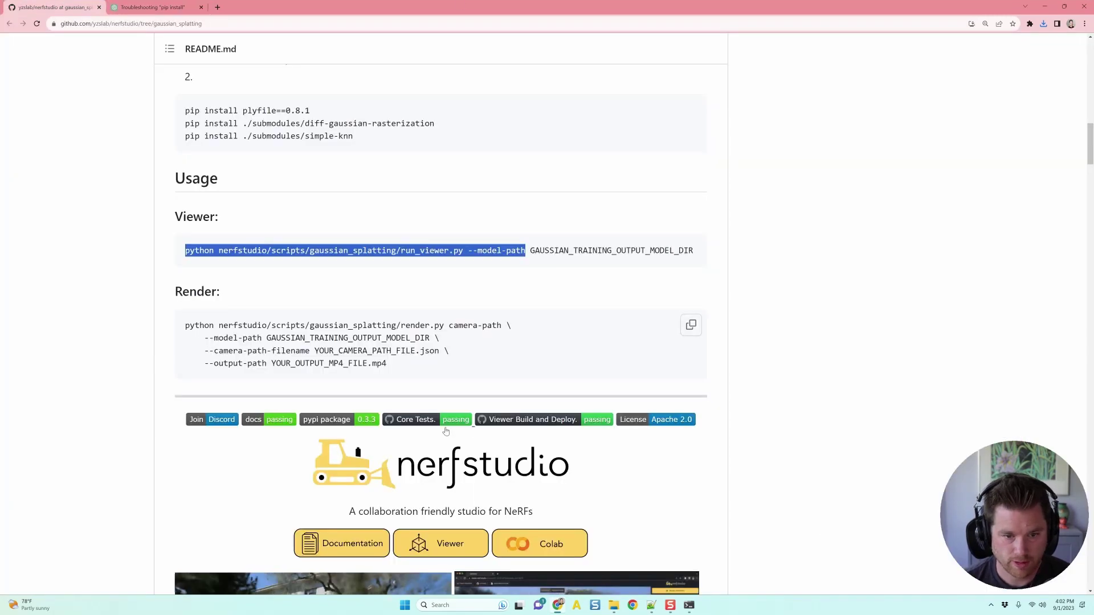
- Paste the README's render.py camera-path command line into Command Prompt
drag(185, 326, 506, 326)
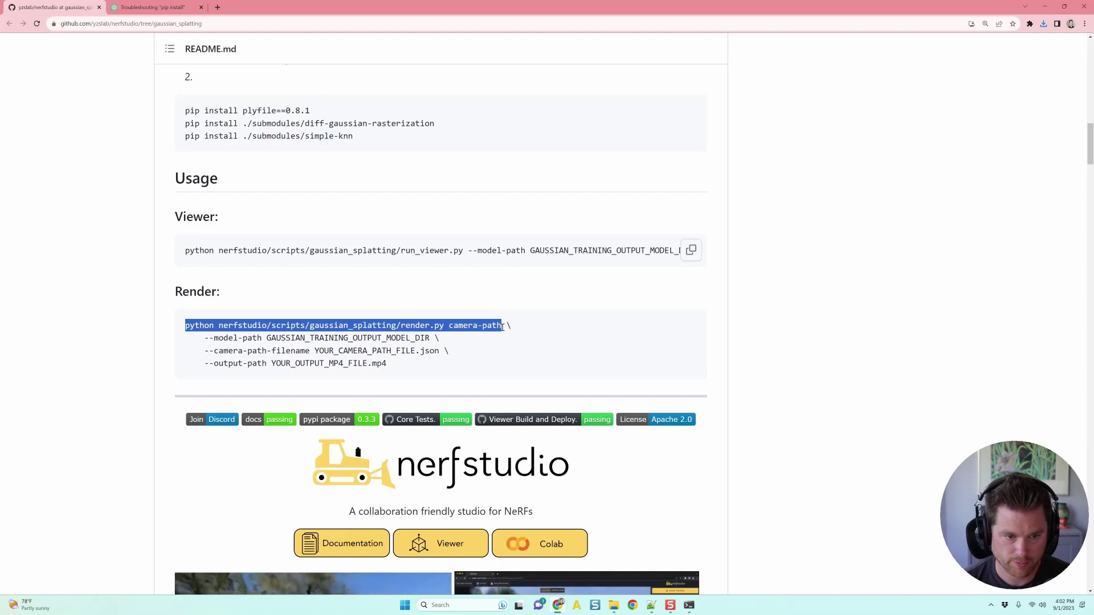
key(alt+Tab)
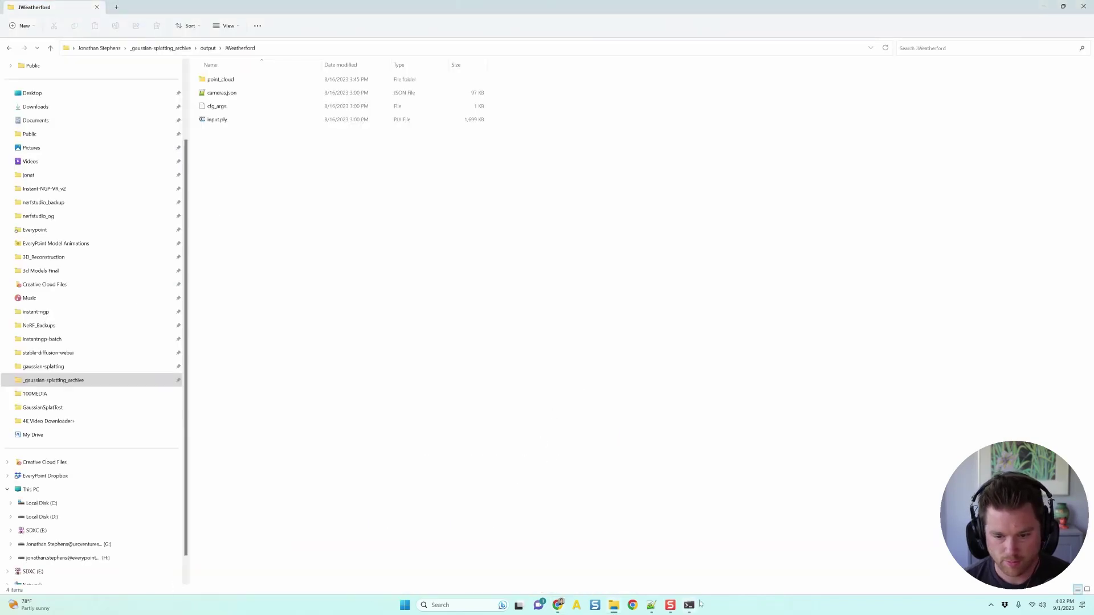
click(692, 606)
ctrl+scroll(517, 404, up, 3)
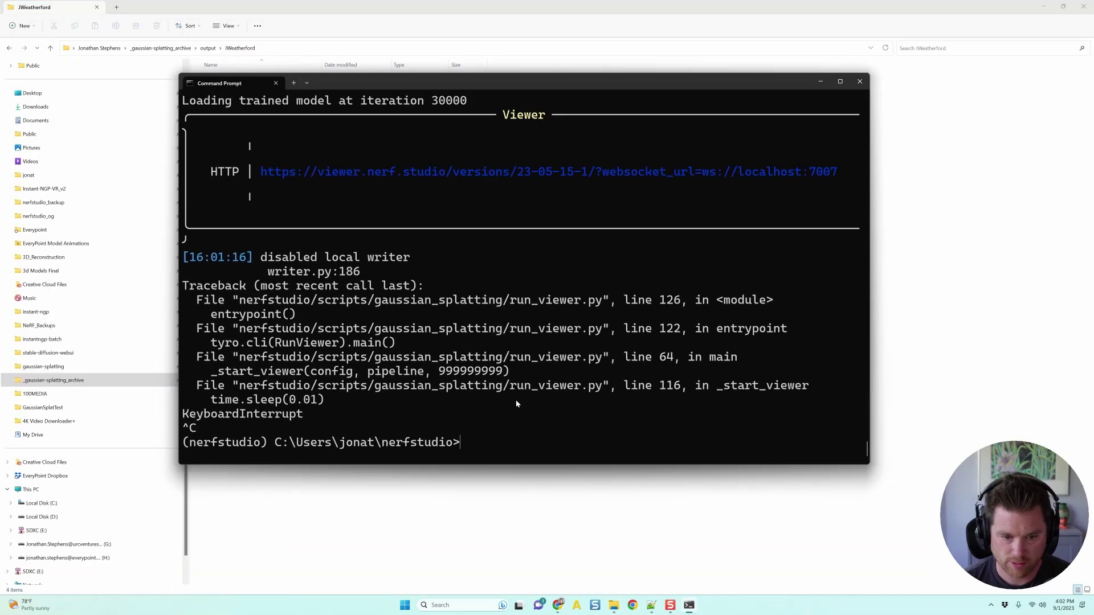
key(ctrl+v)
ctrl+scroll(378, 433, down, 3)
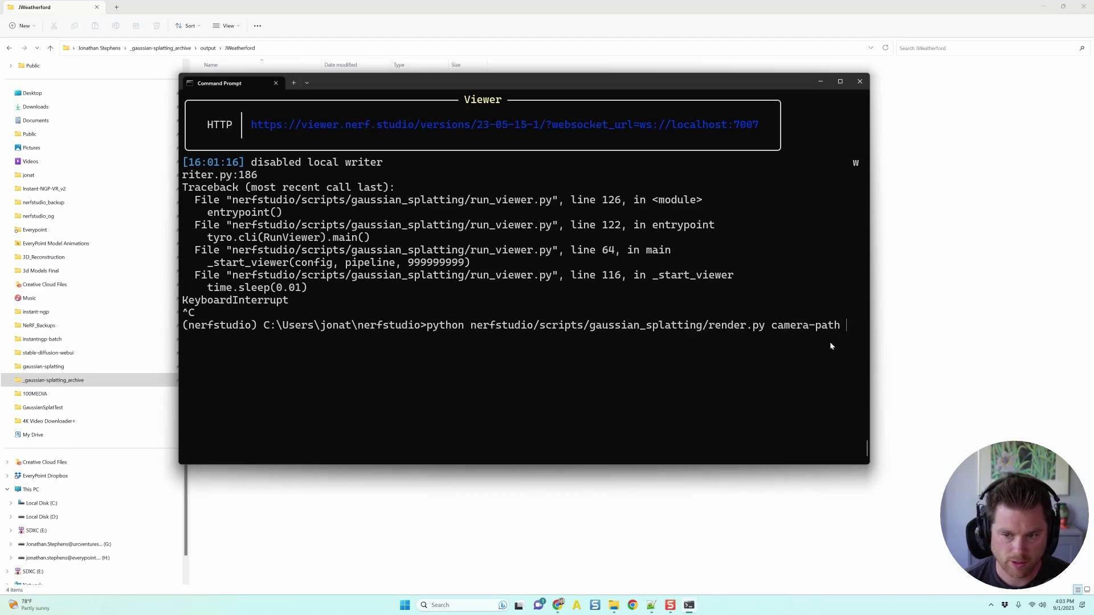
click(491, 492)
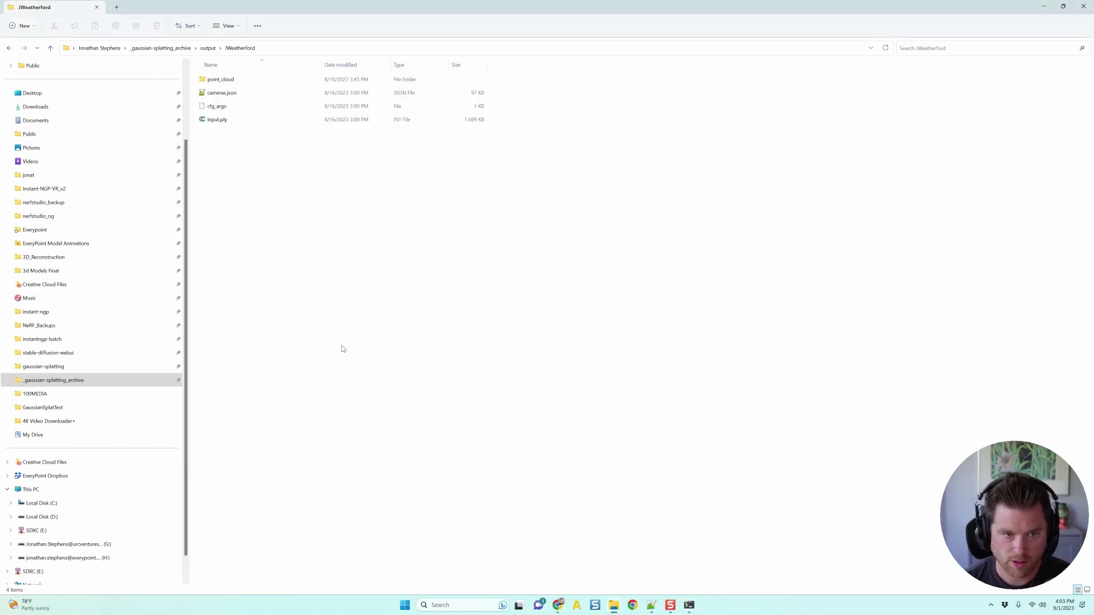
key(alt+Tab)
key(alt+Tab)
key(Tab)
key(Tab)
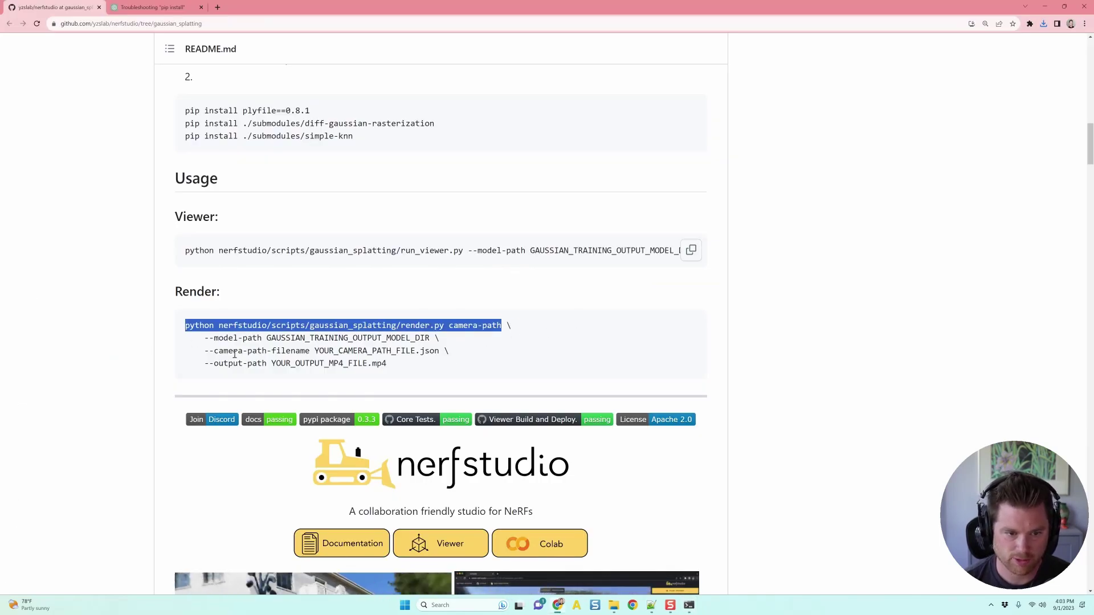
- Add --model-path followed by the trained model's output folder path from Explorer
drag(199, 338, 431, 336)
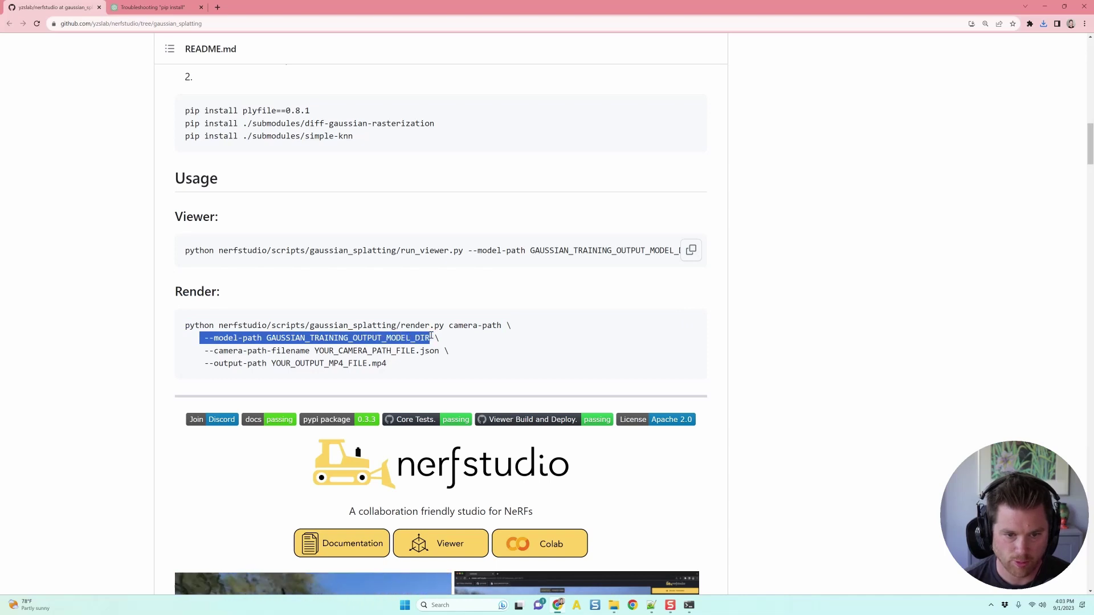
click(203, 338)
drag(204, 338, 262, 339)
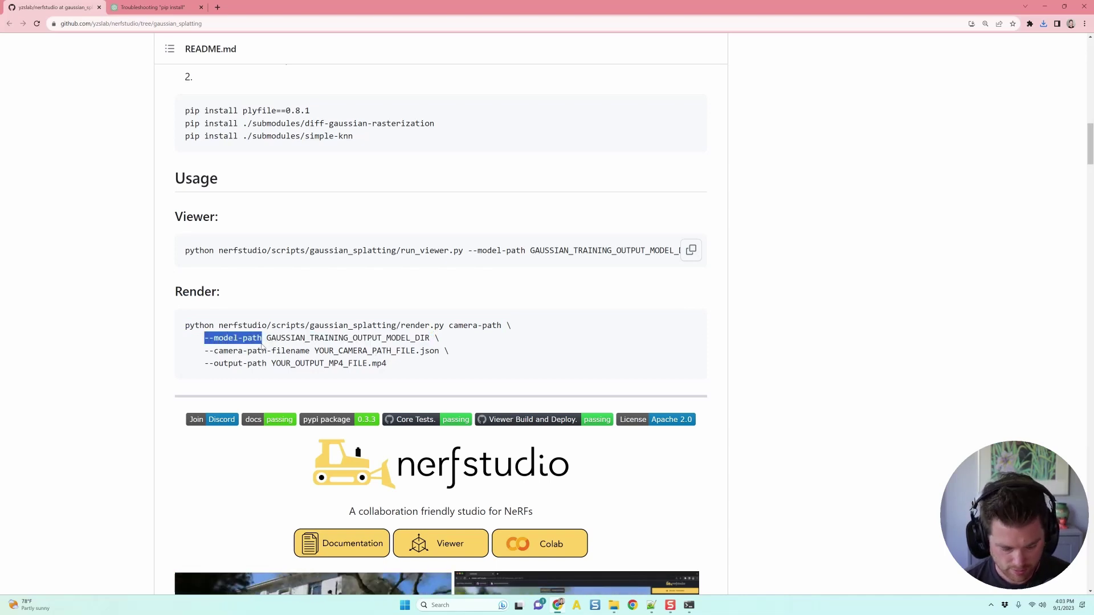
key(alt+Tab)
key(ctrl+v)
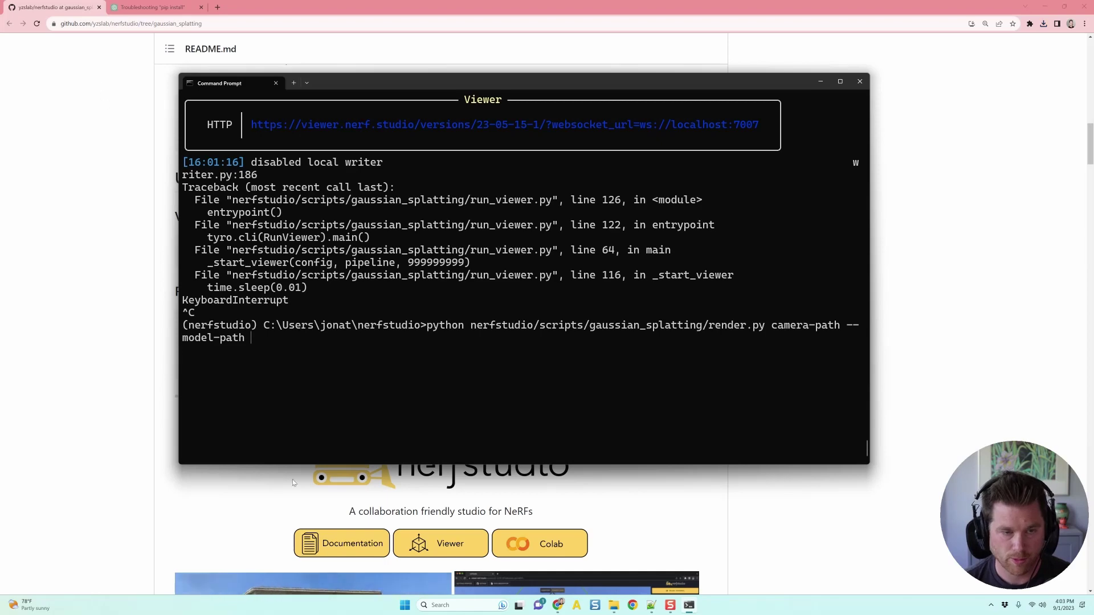
click(613, 605)
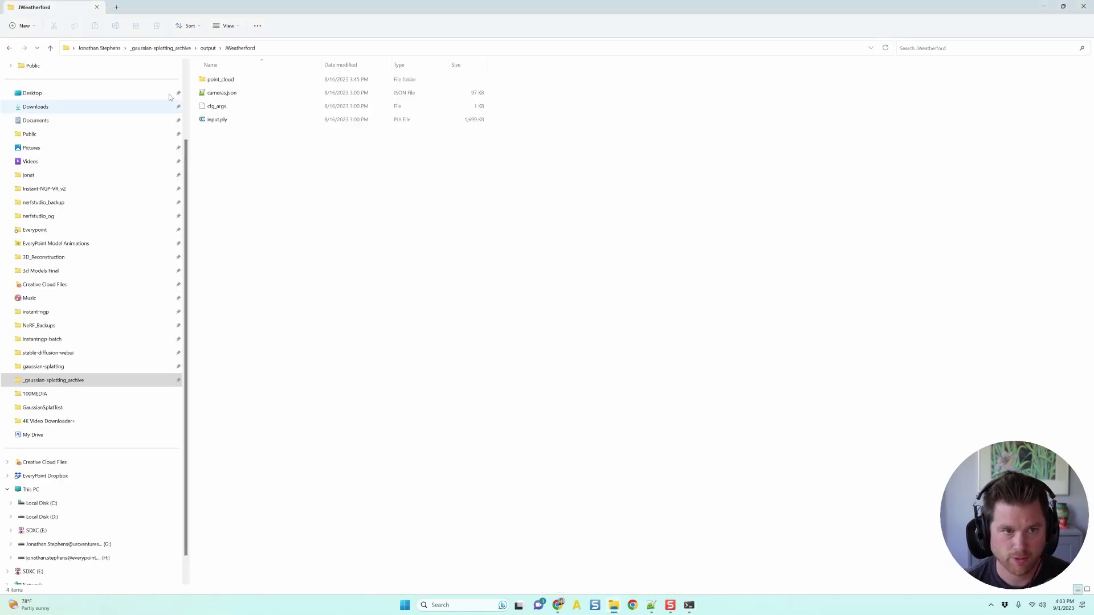
click(344, 49)
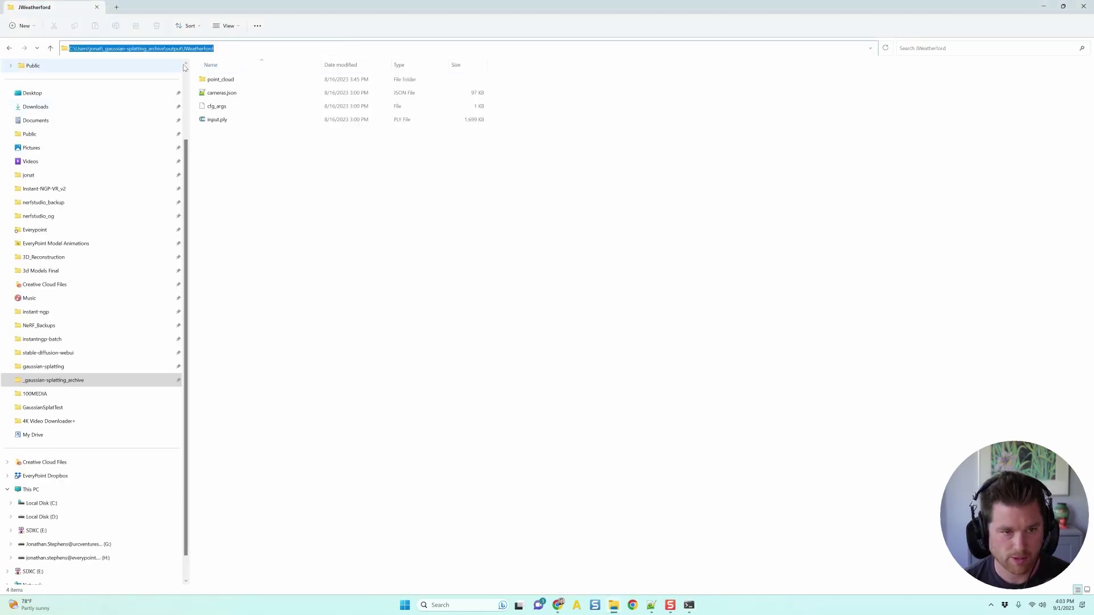
key(alt+Tab)
key(ctrl+v)
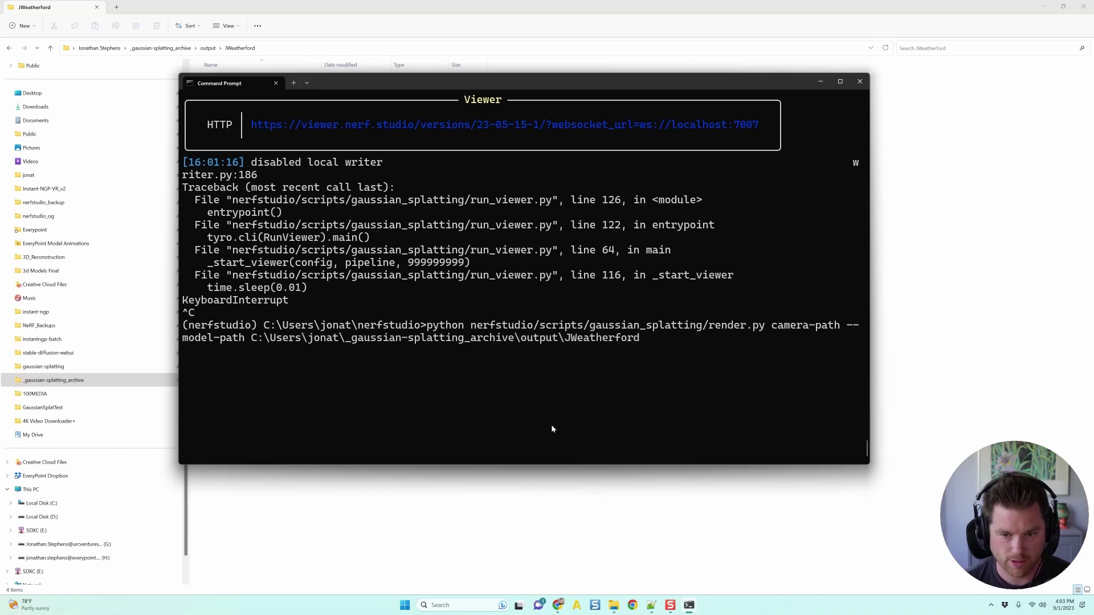
- Append --camera-path-filename from the README and remove the extra space before it
key(alt+Tab)
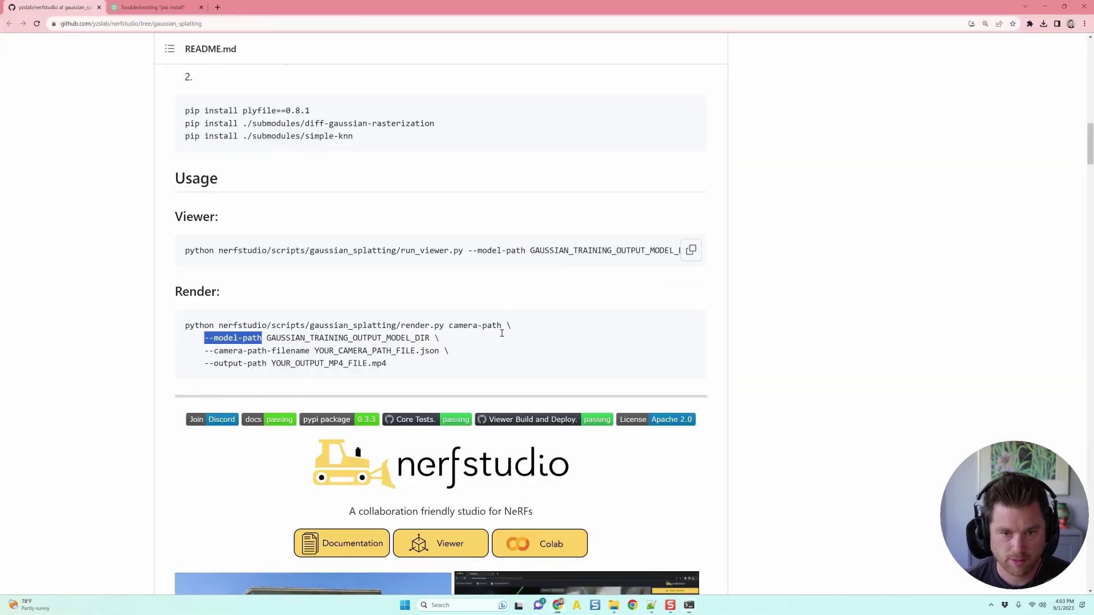
drag(199, 351, 310, 352)
key(ctrl+c)
key(alt+Tab)
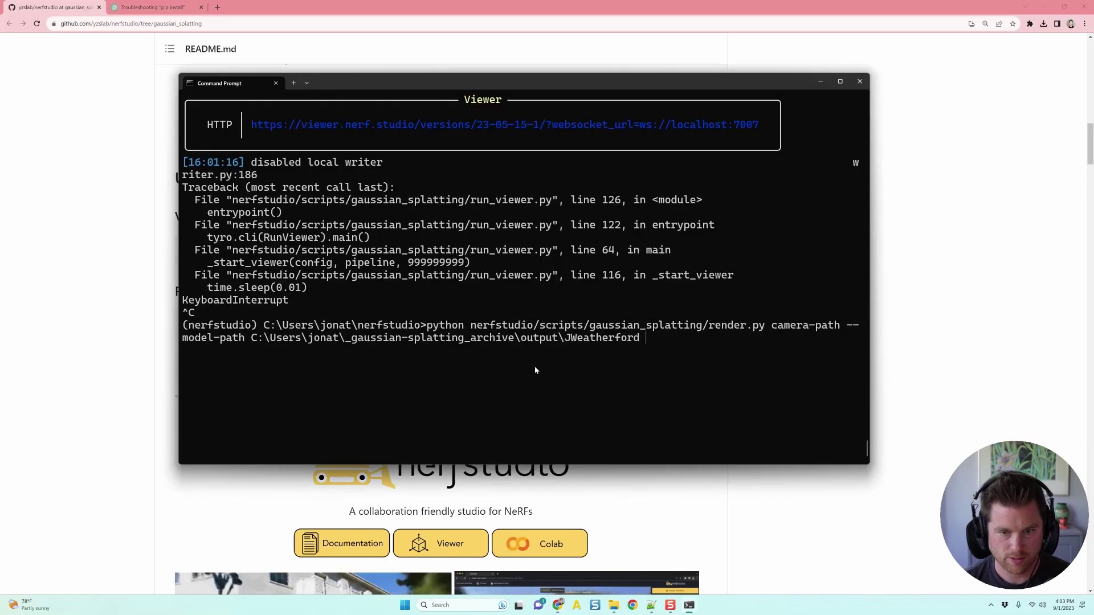
key(ctrl+v)
key(ctrl+Left)
key(ctrl+Left)
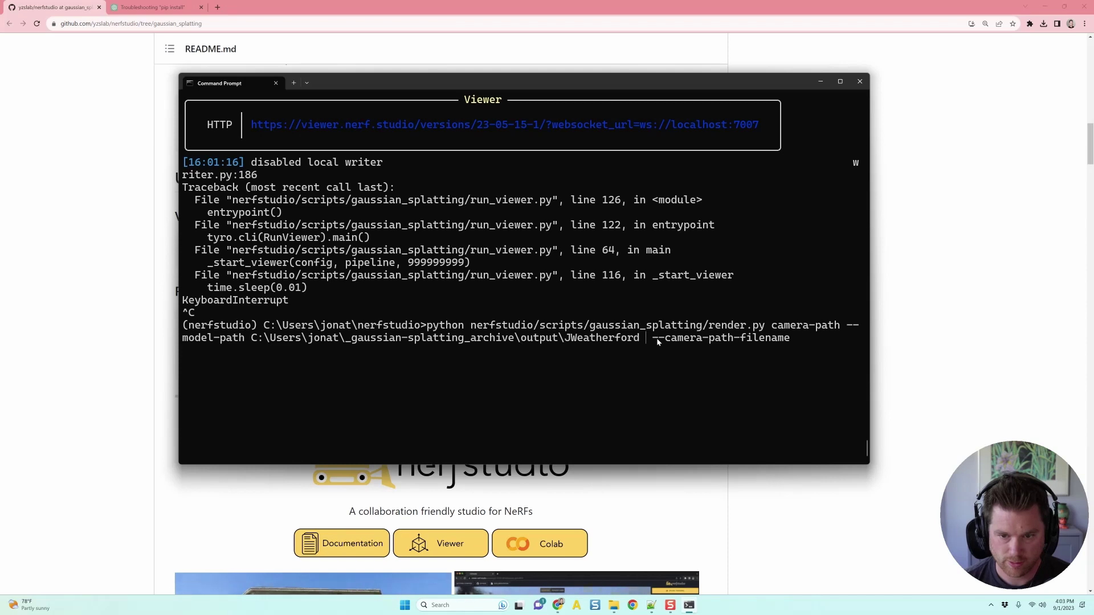
key(ctrl+Right)
key(BackSpace)
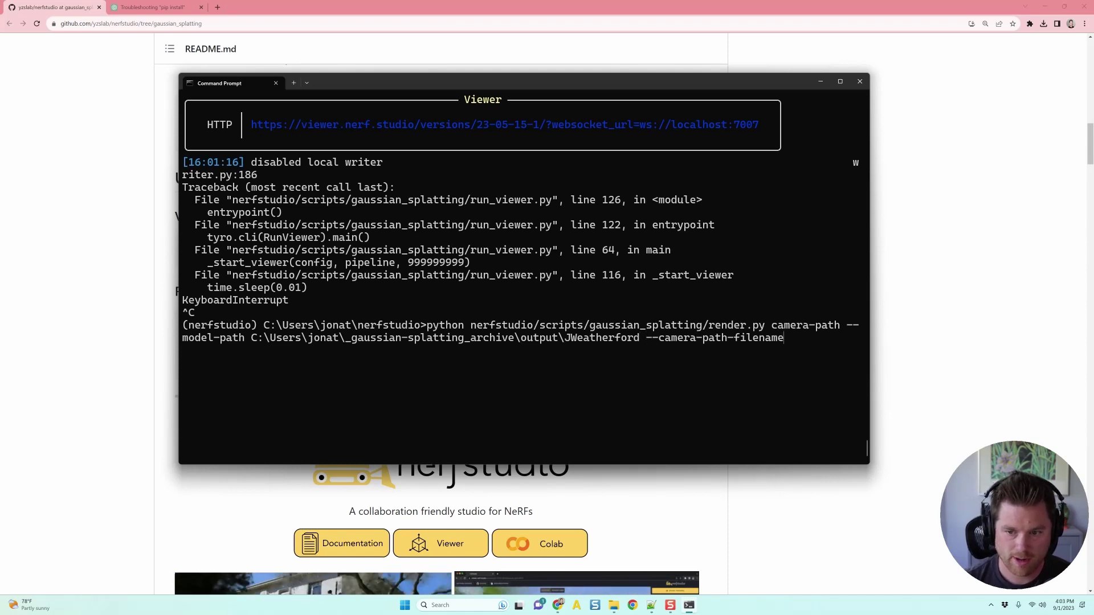
- Copy camera_path (2).json from Downloads into the model output folder and rename it animation.json
click(613, 605)
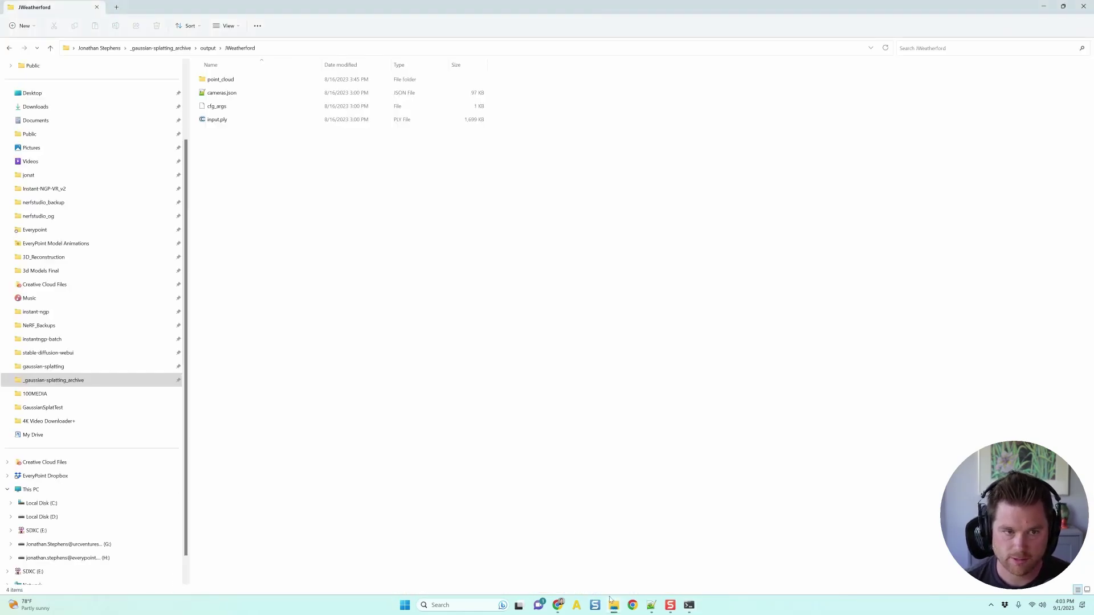
right_click(86, 107)
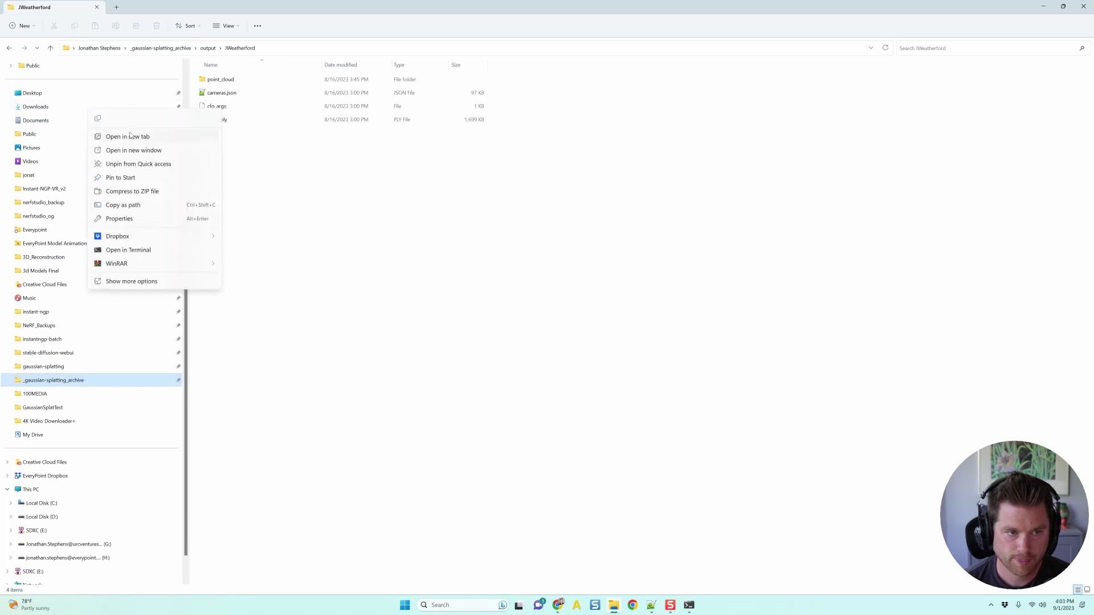
click(130, 135)
click(228, 83)
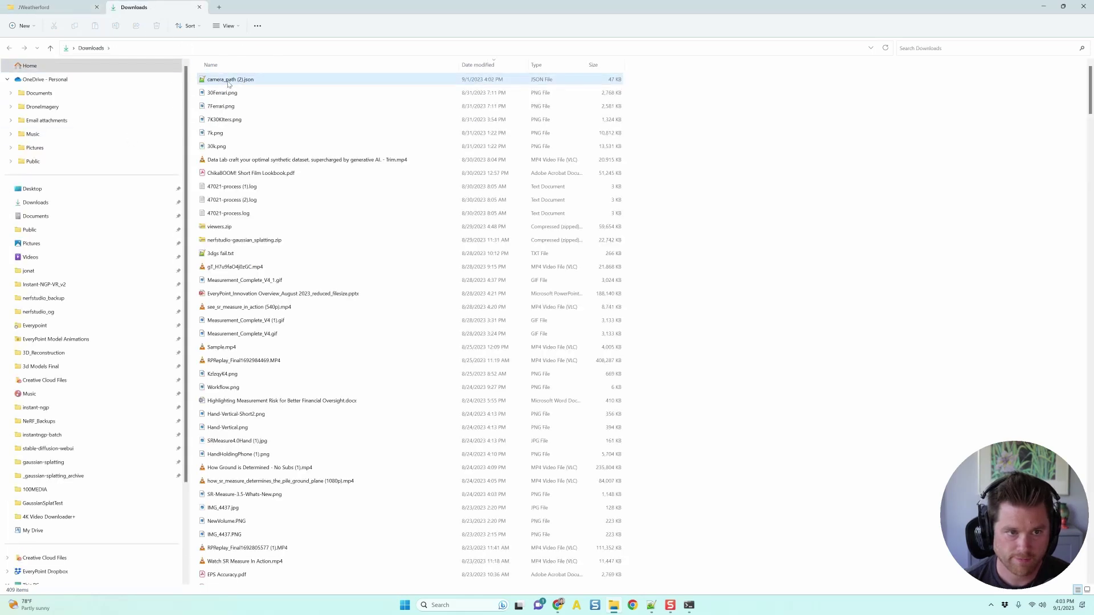
click(64, 12)
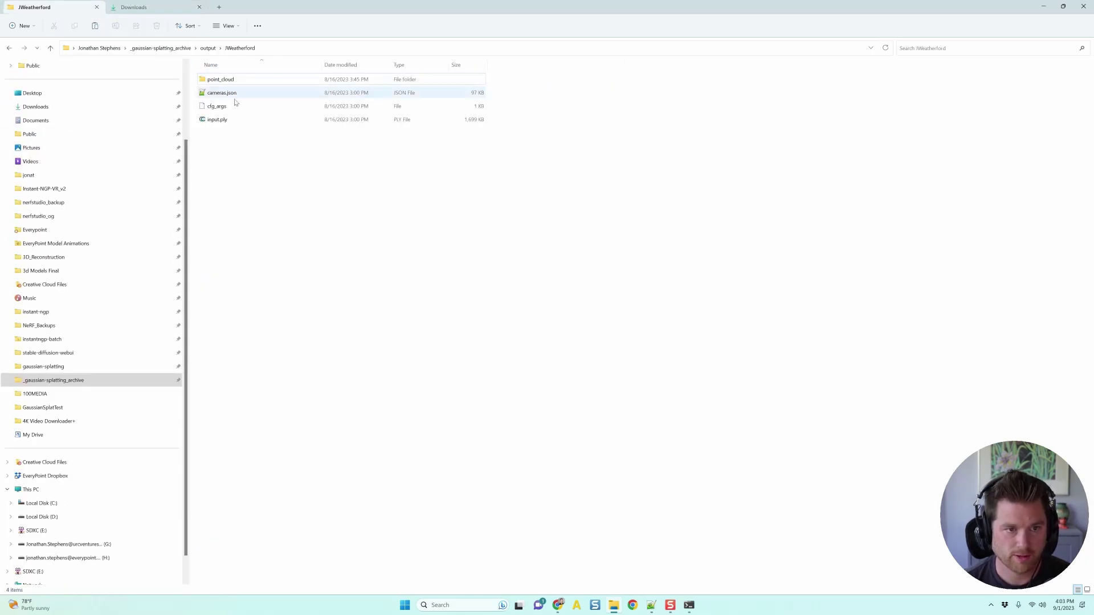
key(ctrl+v)
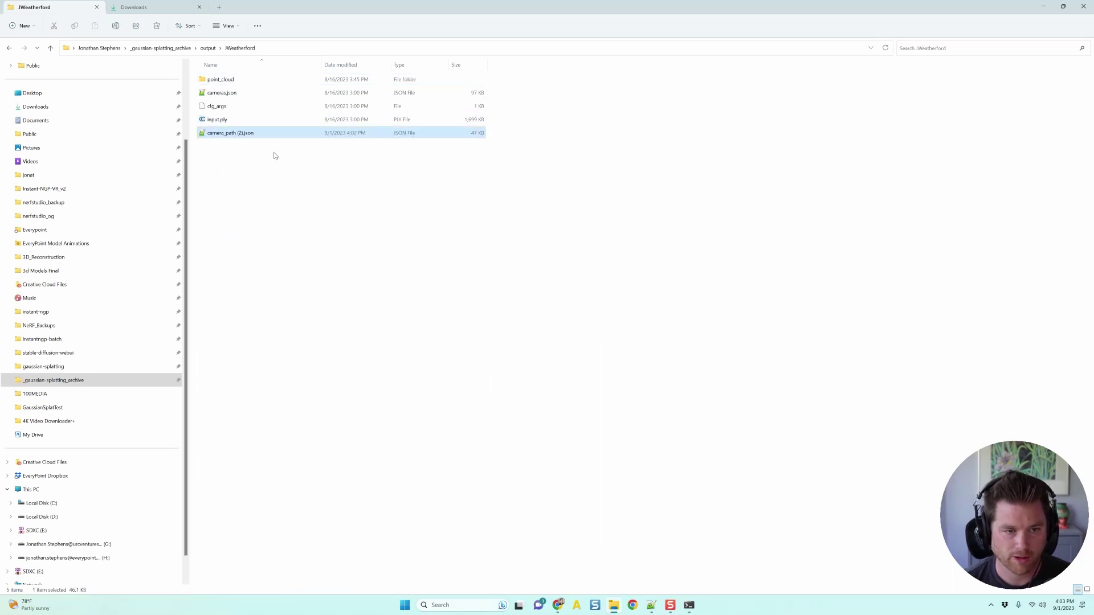
click(234, 136)
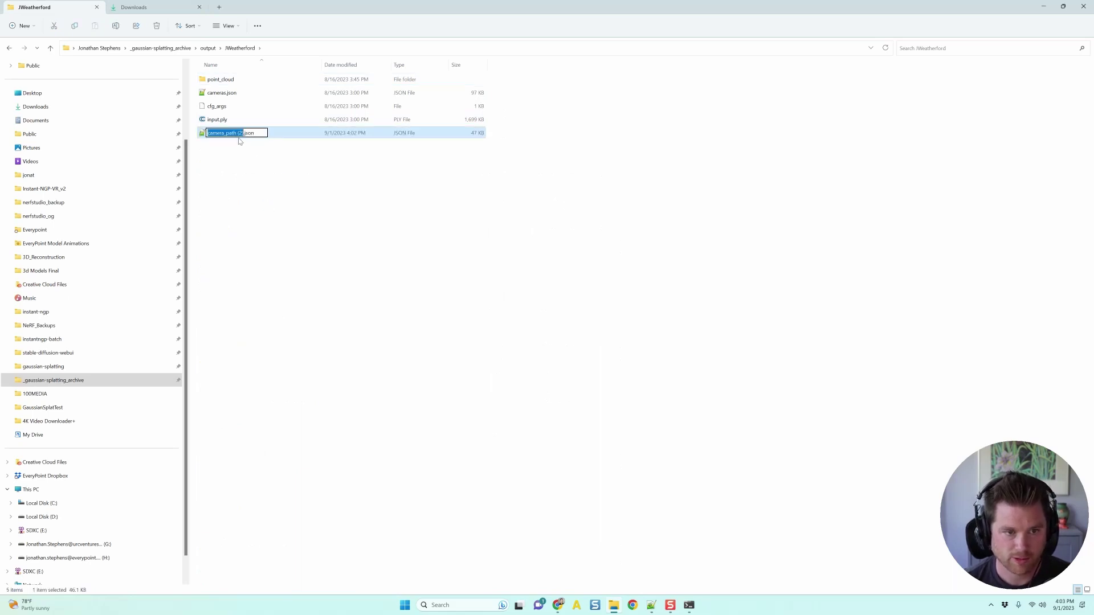
text(anima)
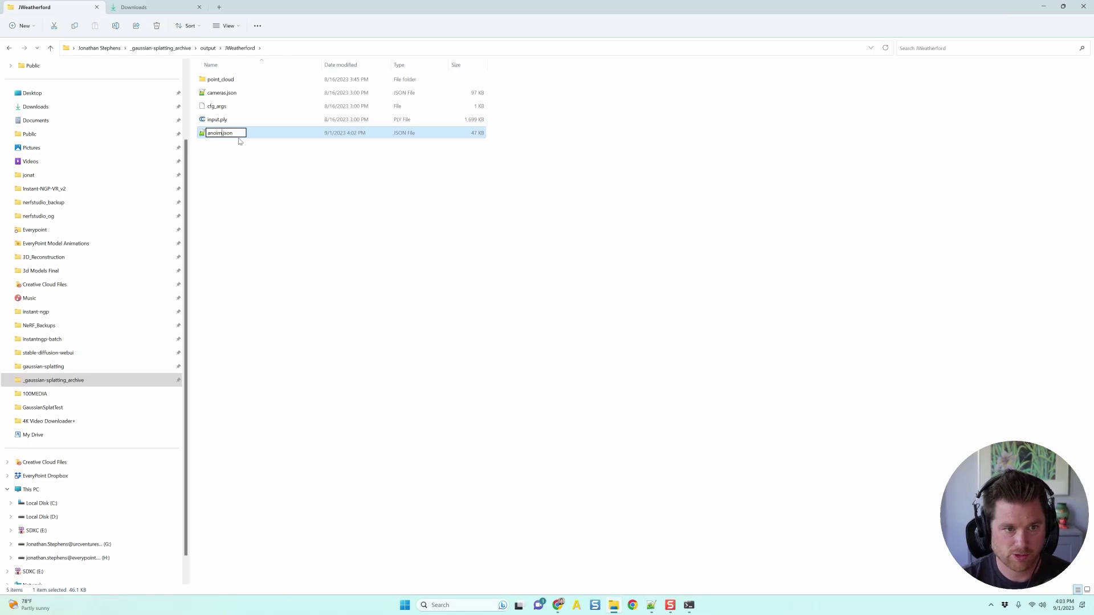
text(tion)
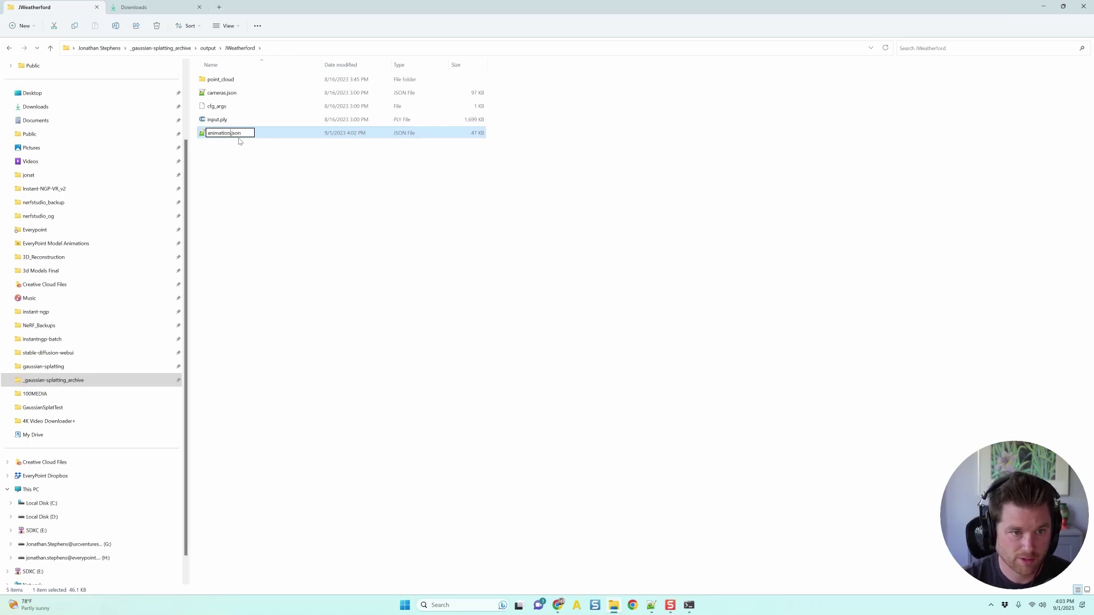
key(Return)
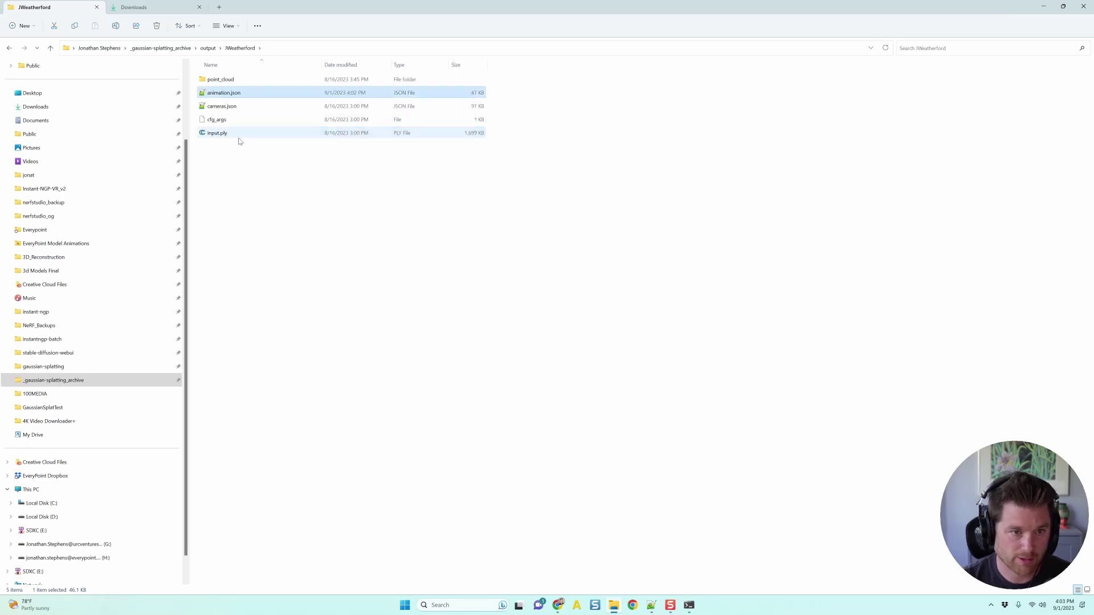
- Paste animation.json's quoted full path after --camera-path-filename in the command
right_click(242, 94)
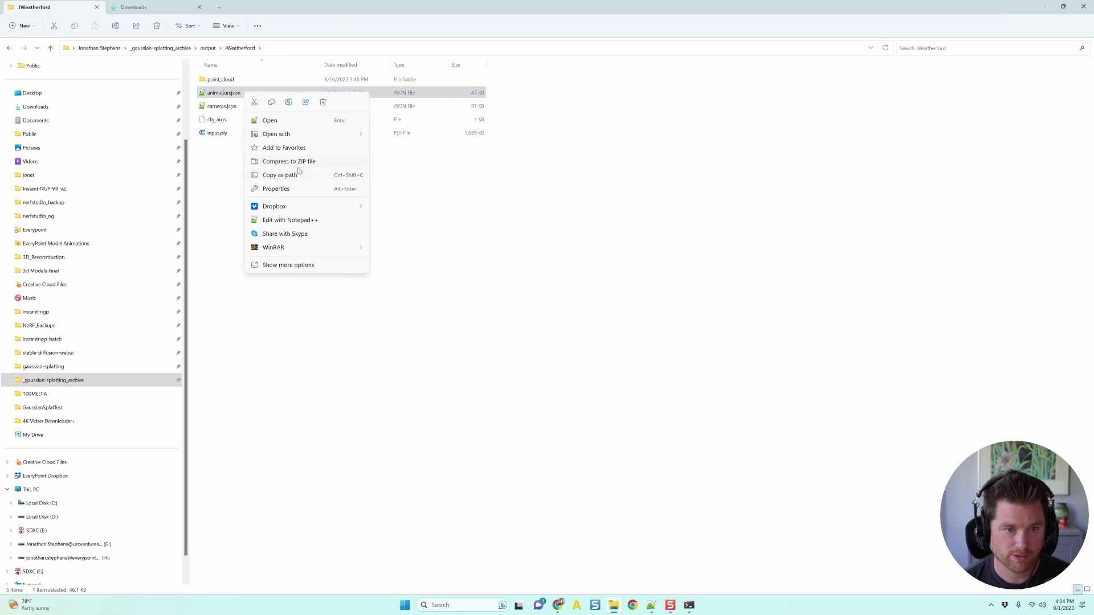
click(279, 175)
key(alt+Tab)
key(ctrl+v)
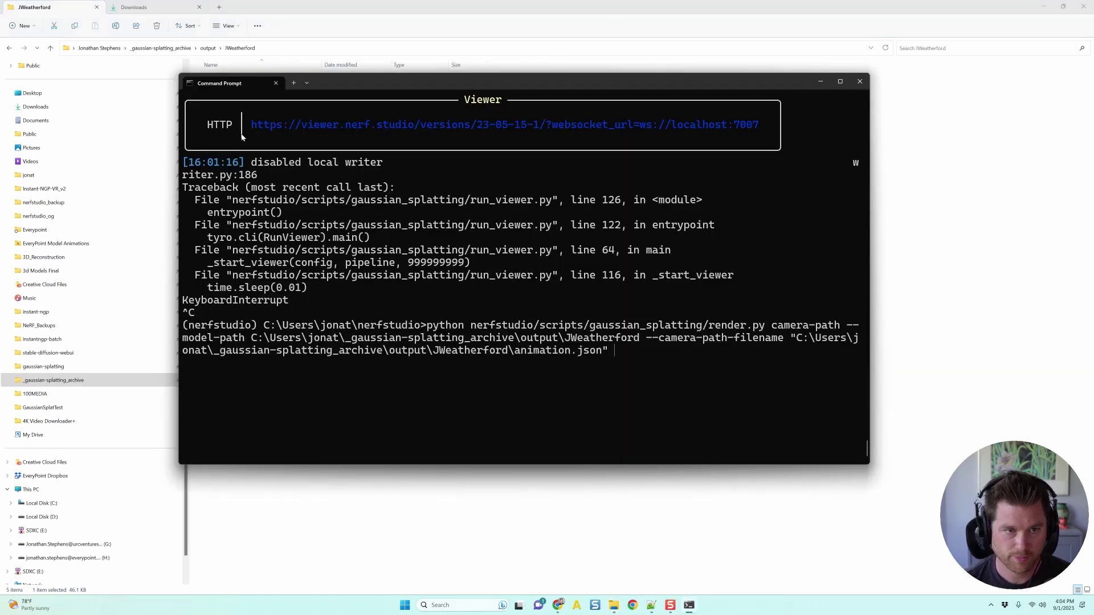
- Append the README's --output-path flag to the render command and fix its spacing
key(alt+Tab)
key(alt+Tab)
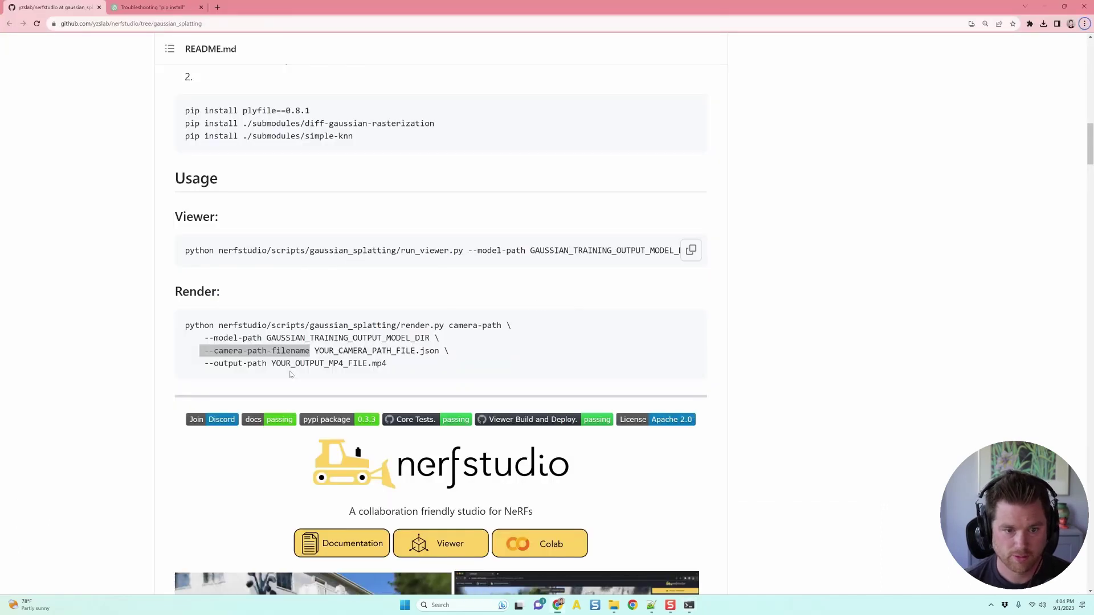
drag(196, 365, 267, 368)
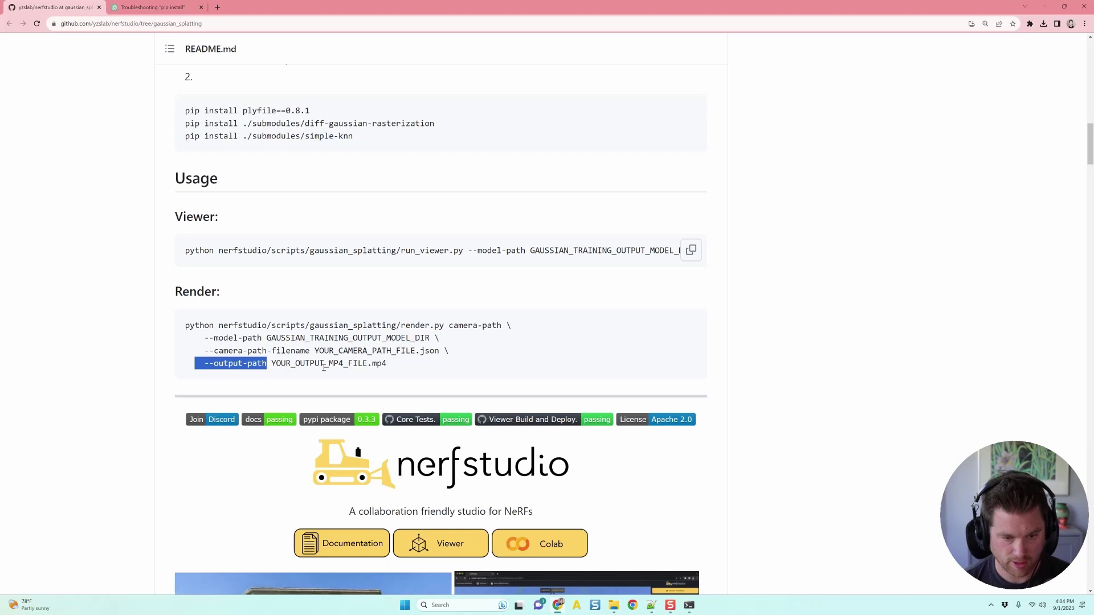
key(alt+Tab)
key(ctrl+v)
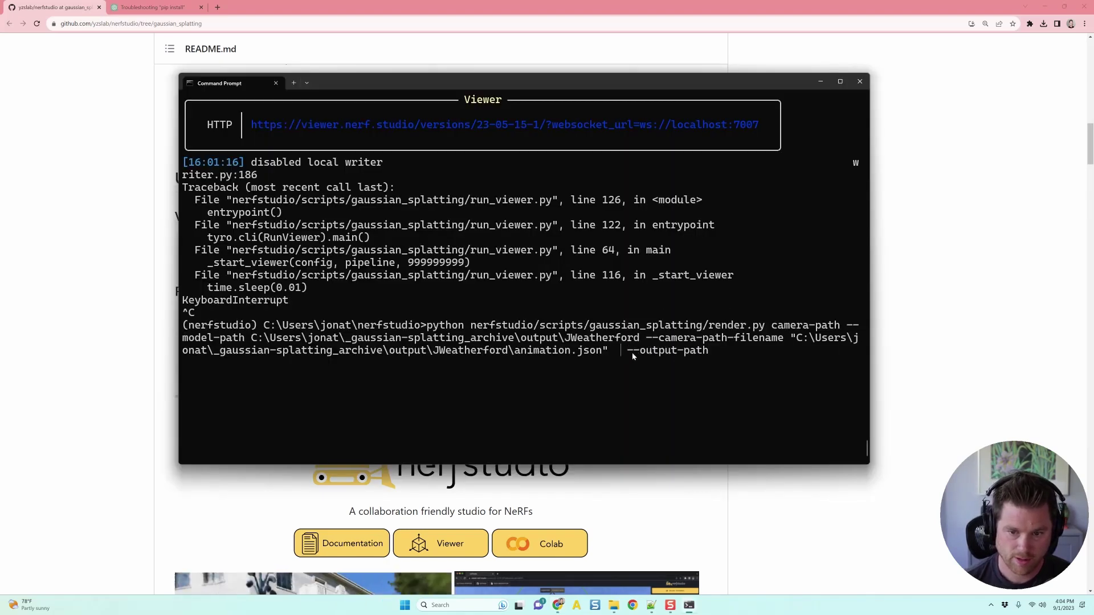
key(ctrl+Left)
key(BackSpace)
key(Delete)
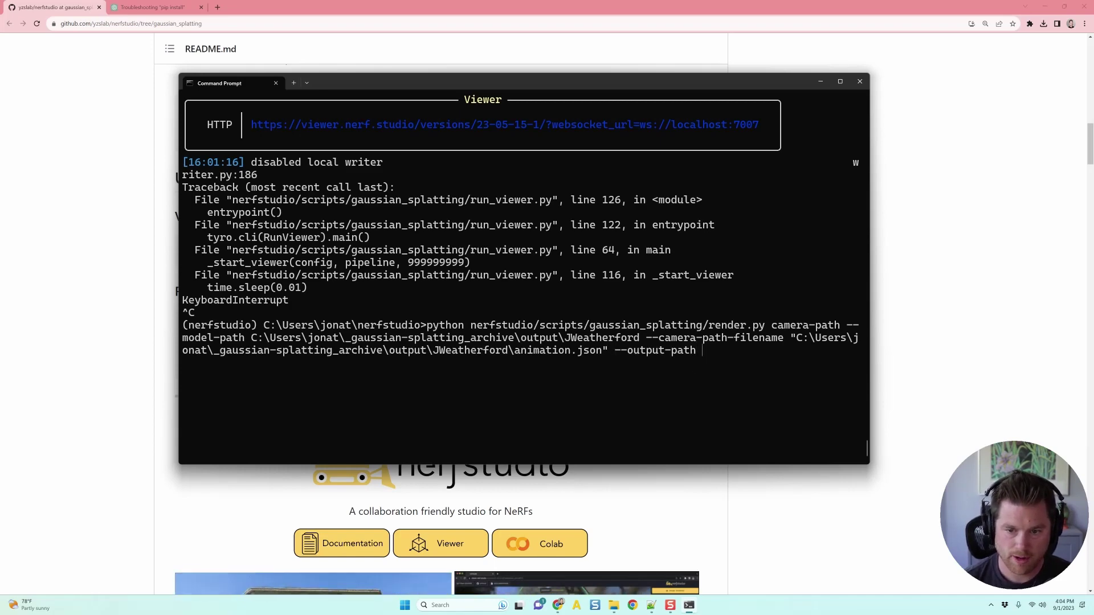
key(alt+Tab)
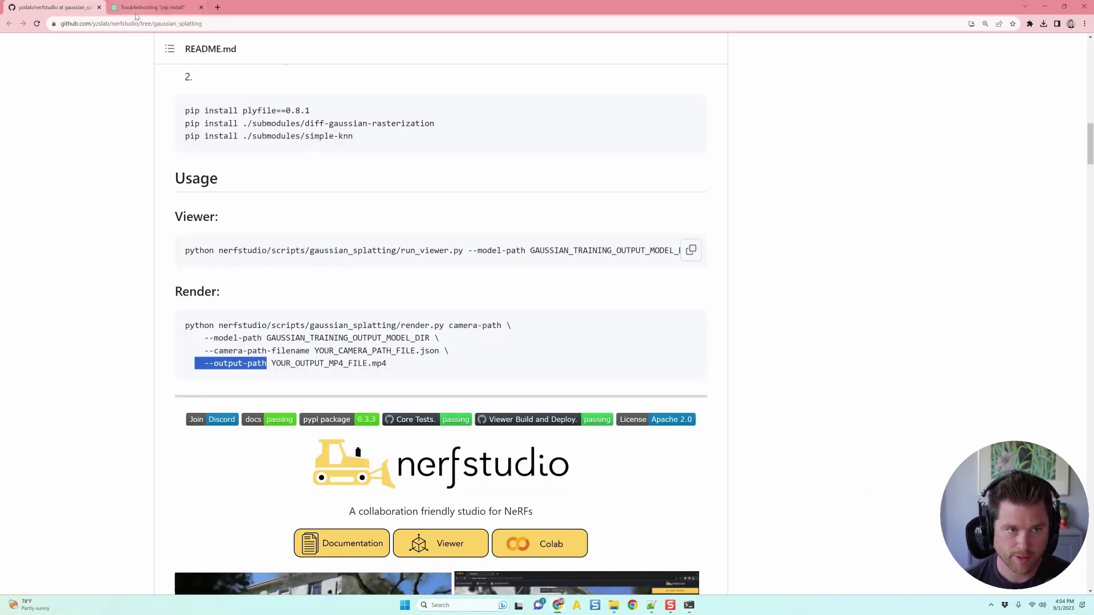
key(ctrl+c)
key(alt+Tab)
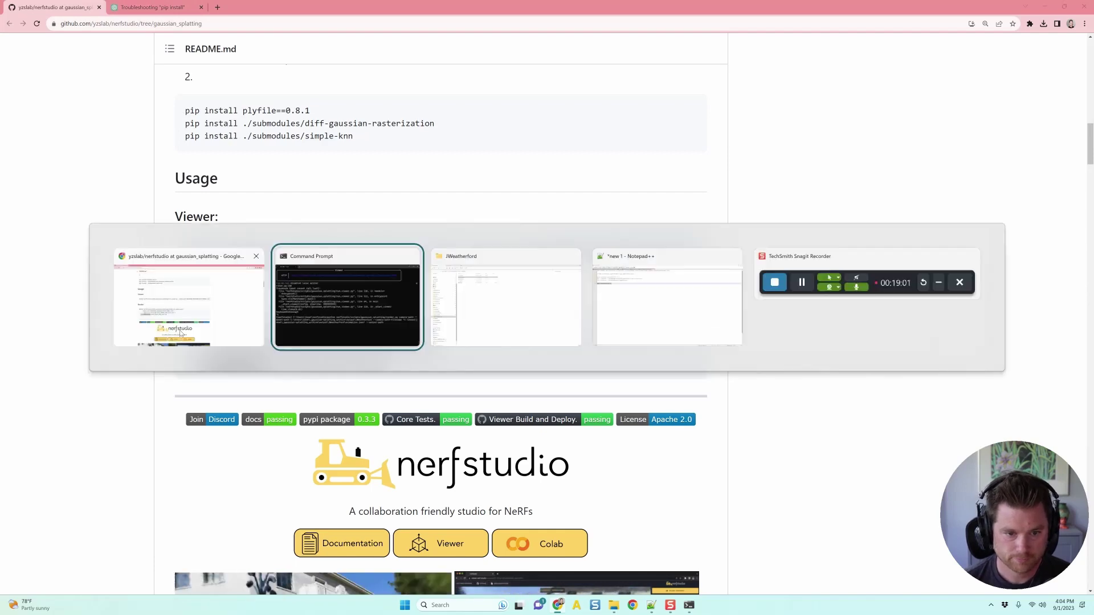
key(ctrl+v)
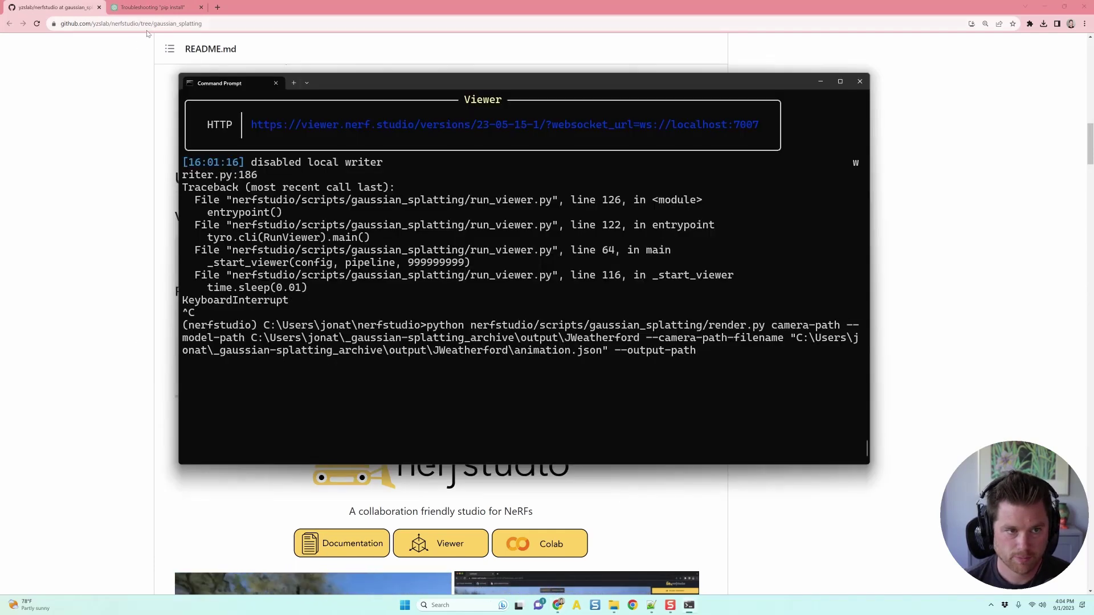
- Paste the JWeatherford folder path after --output-path and start typing the \self file name
key(alt+Tab)
key(alt+Tab)
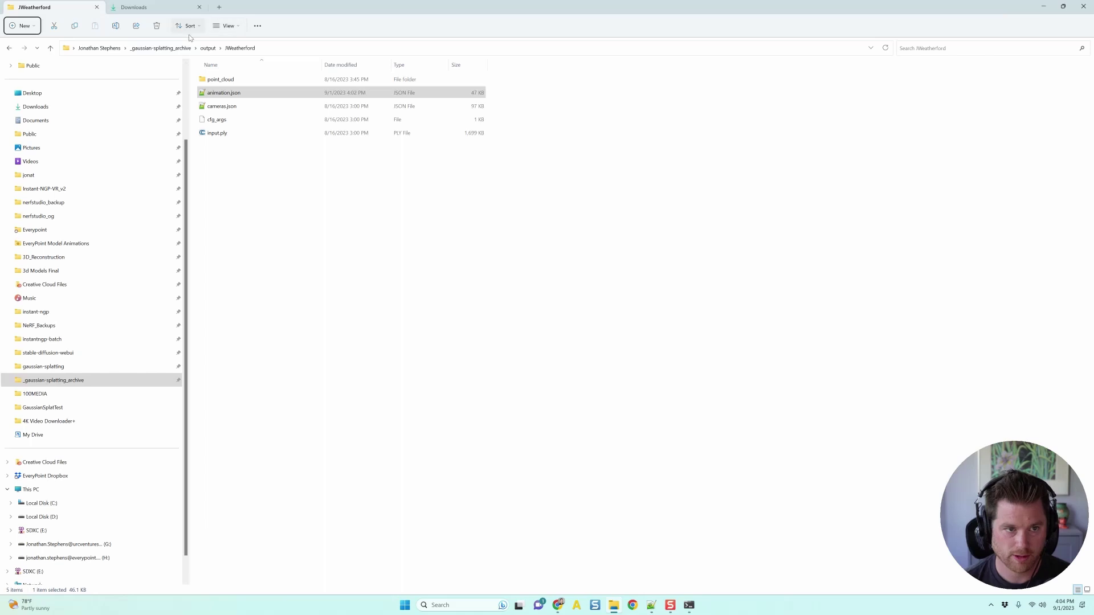
click(276, 49)
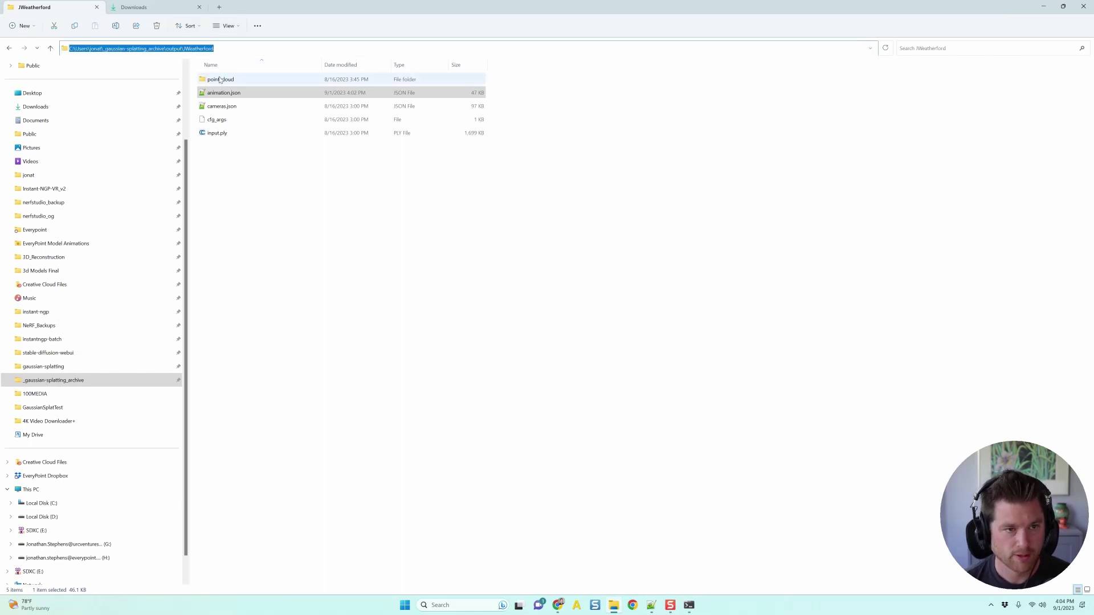
key(ctrl+c)
key(alt+Tab)
key(ctrl+v)
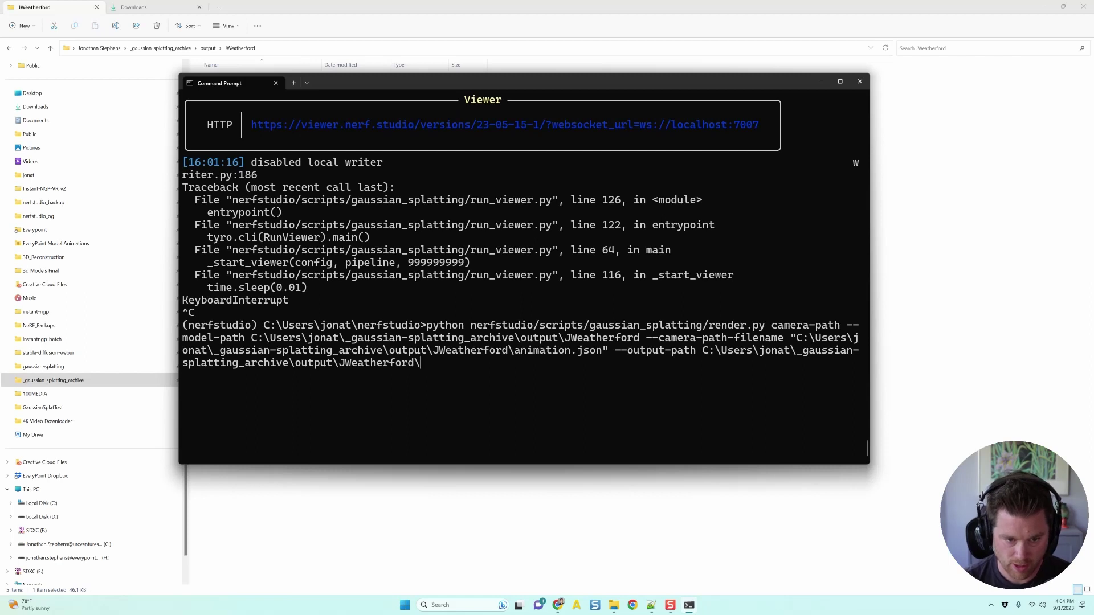
text(\selfie.mp4)
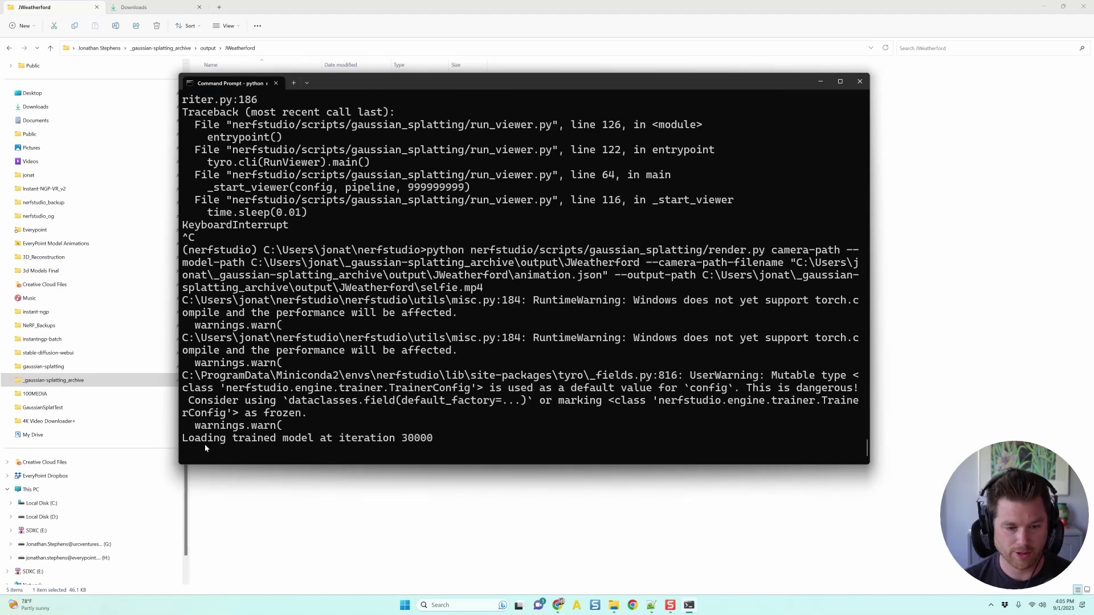
- Run the render to selfie.mp4 through all 96 frames, then bring up the JWeatherford folder
scroll(450, 418, up, 1)
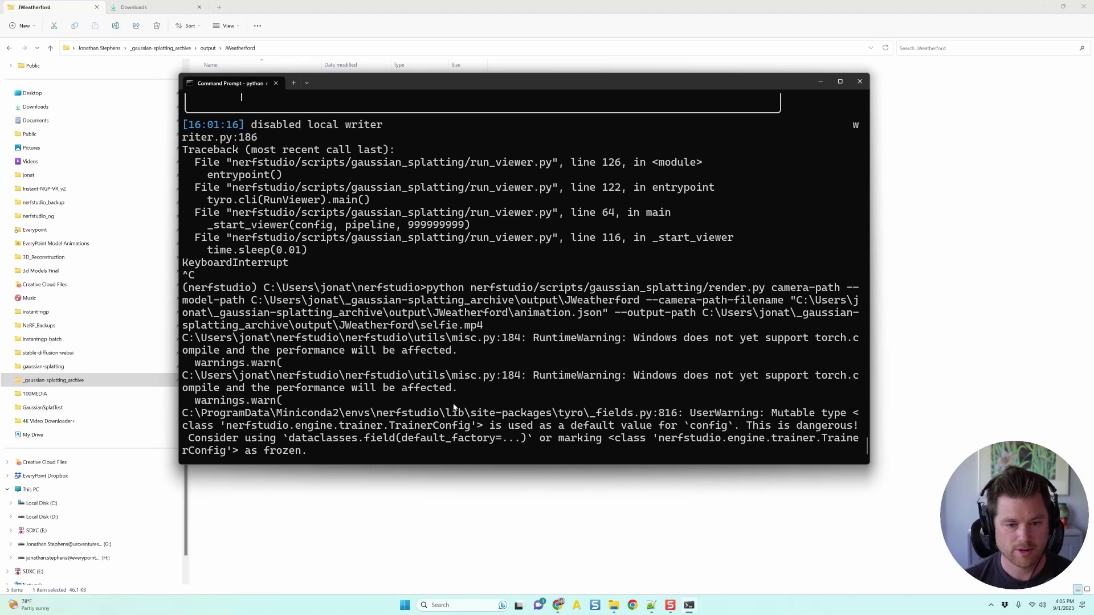
scroll(421, 436, down, 1)
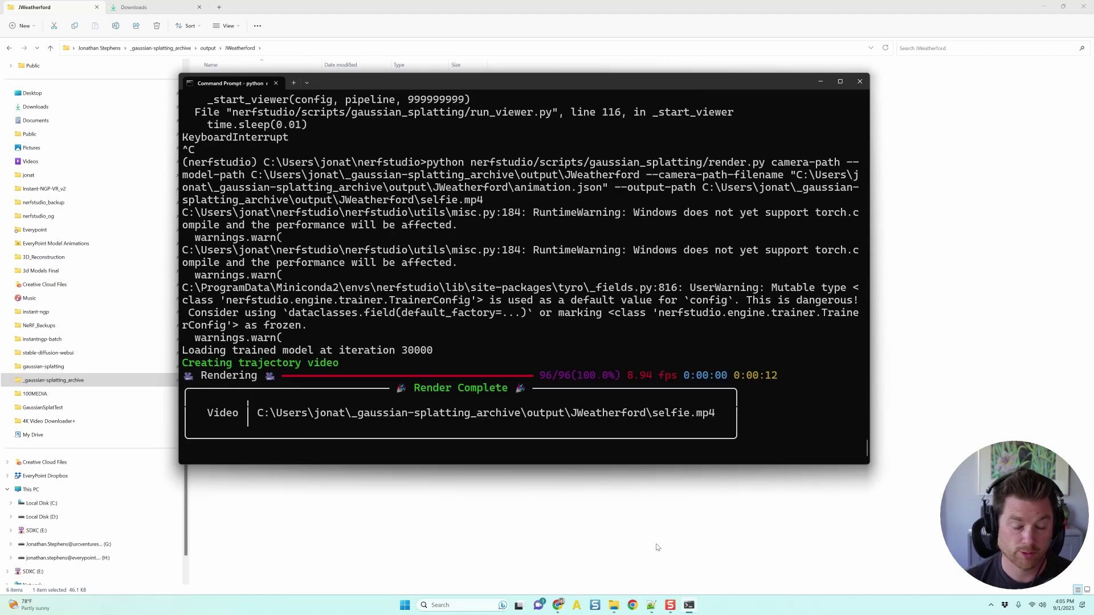
click(661, 537)
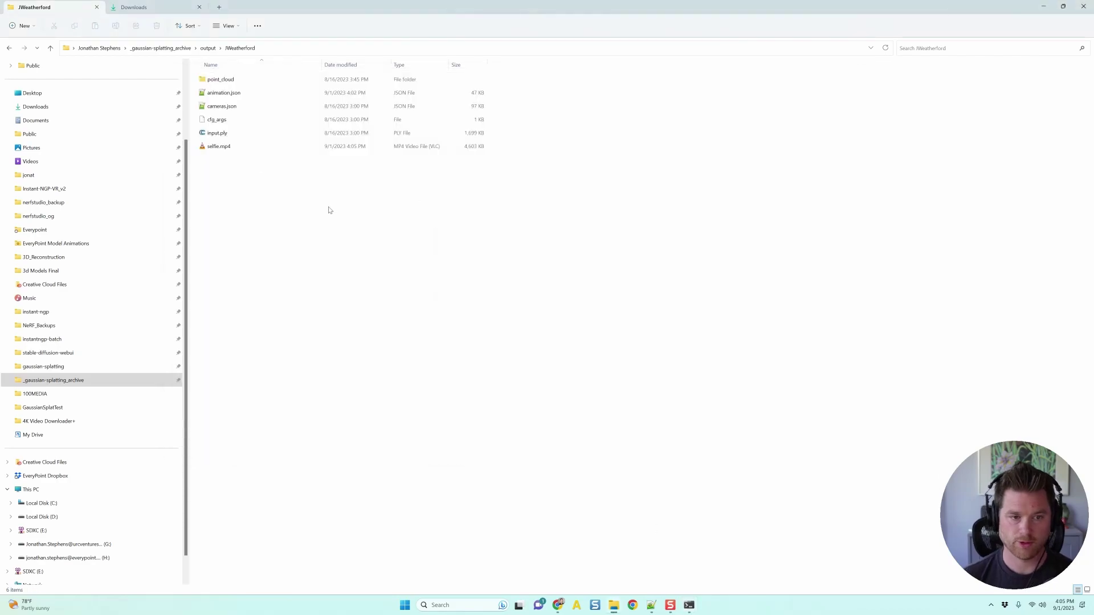
- Watch selfie.mp4 in a resized, centred VLC window, then close VLC
double_click(247, 151)
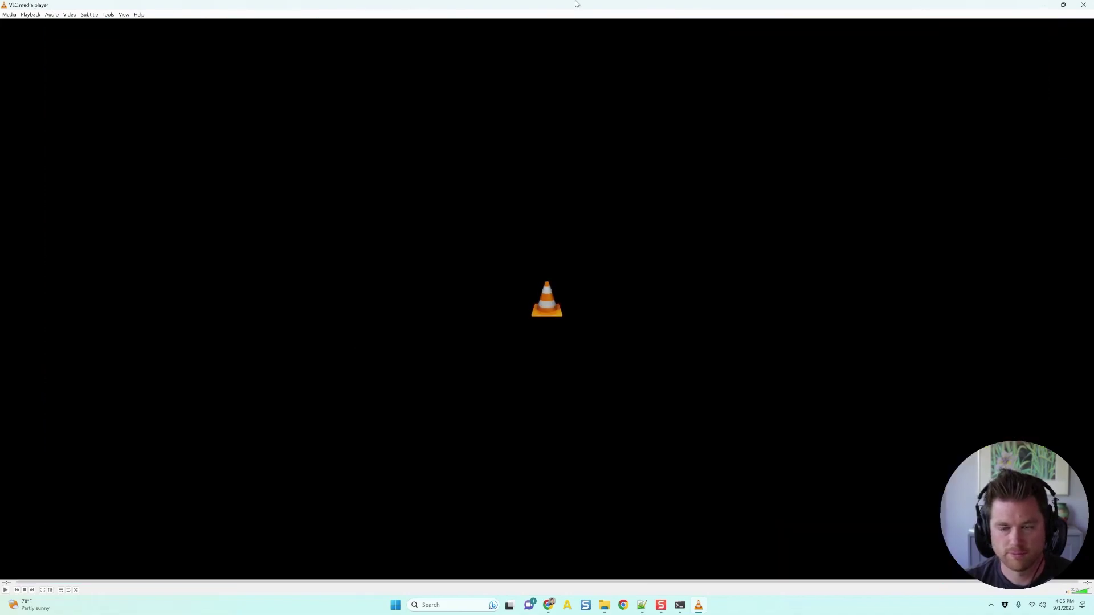
click(1063, 5)
double_click(877, 44)
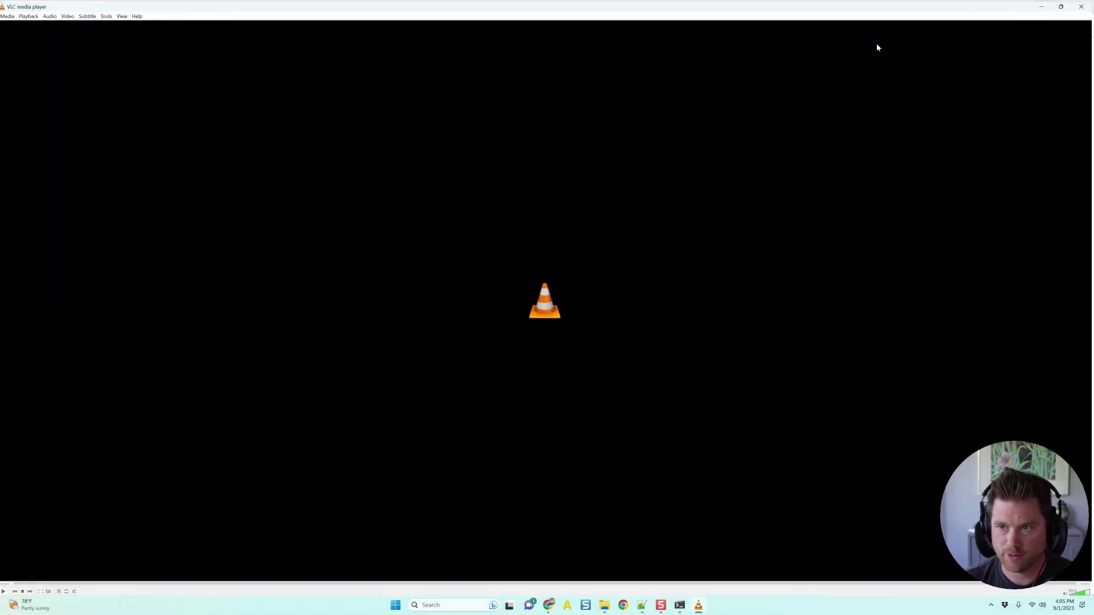
click(1063, 4)
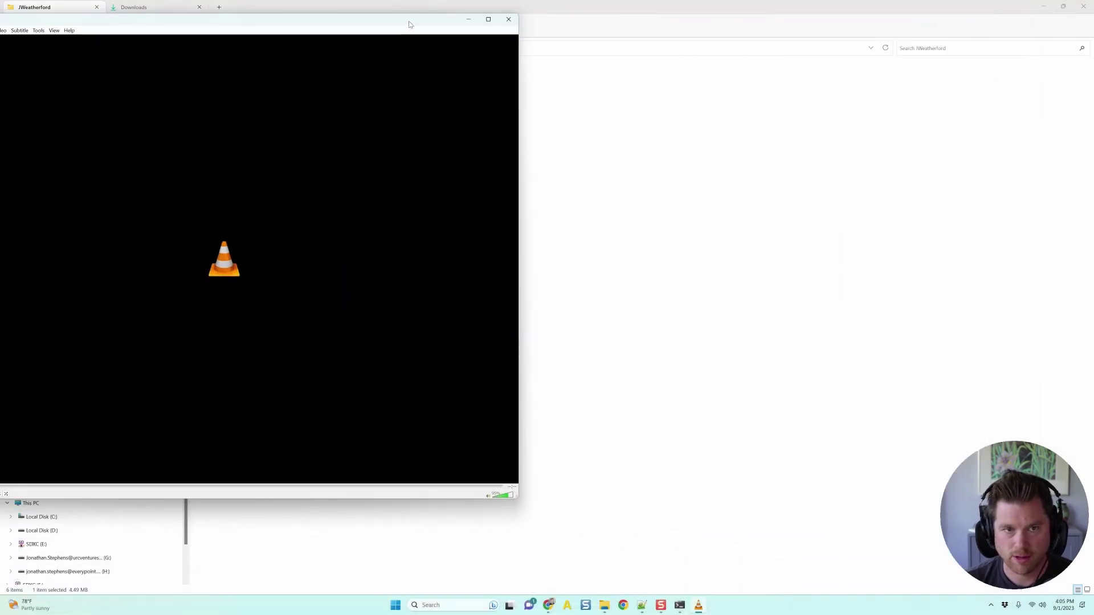
drag(410, 23, 739, 31)
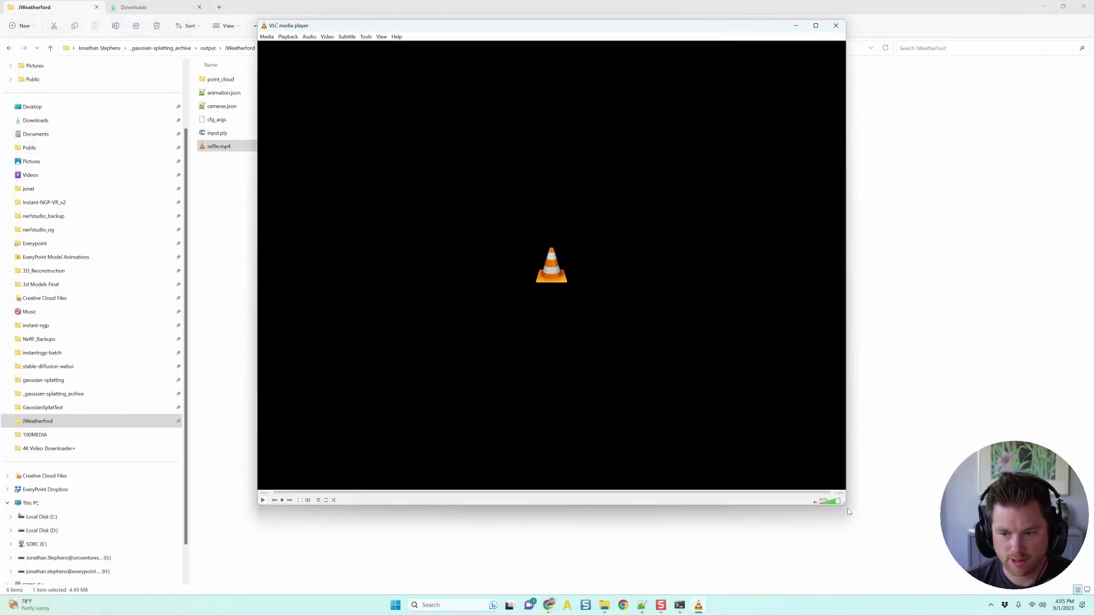
drag(846, 504, 915, 453)
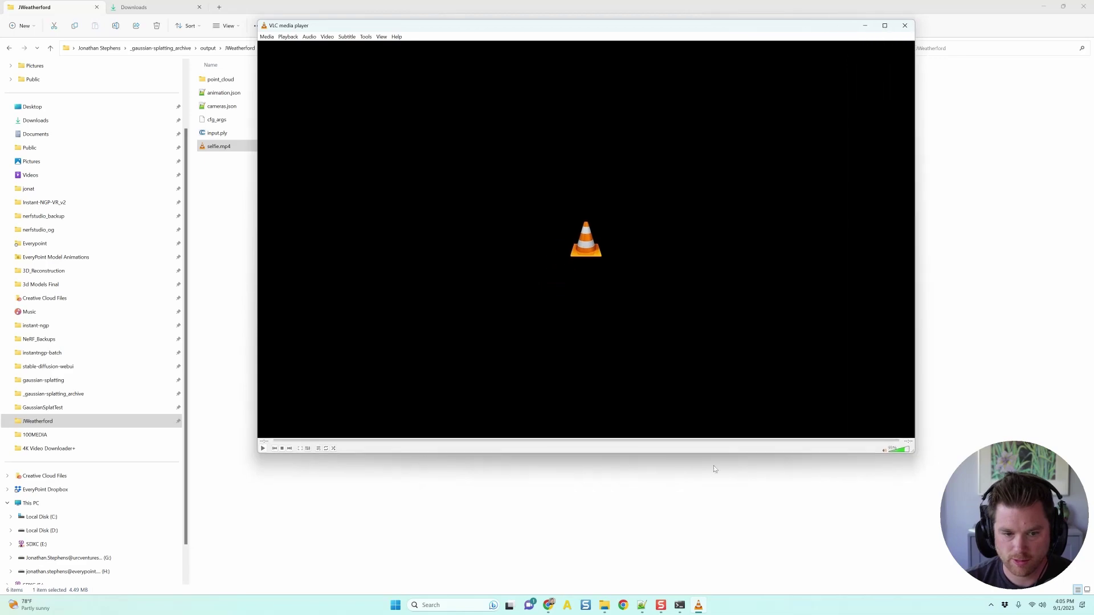
click(263, 448)
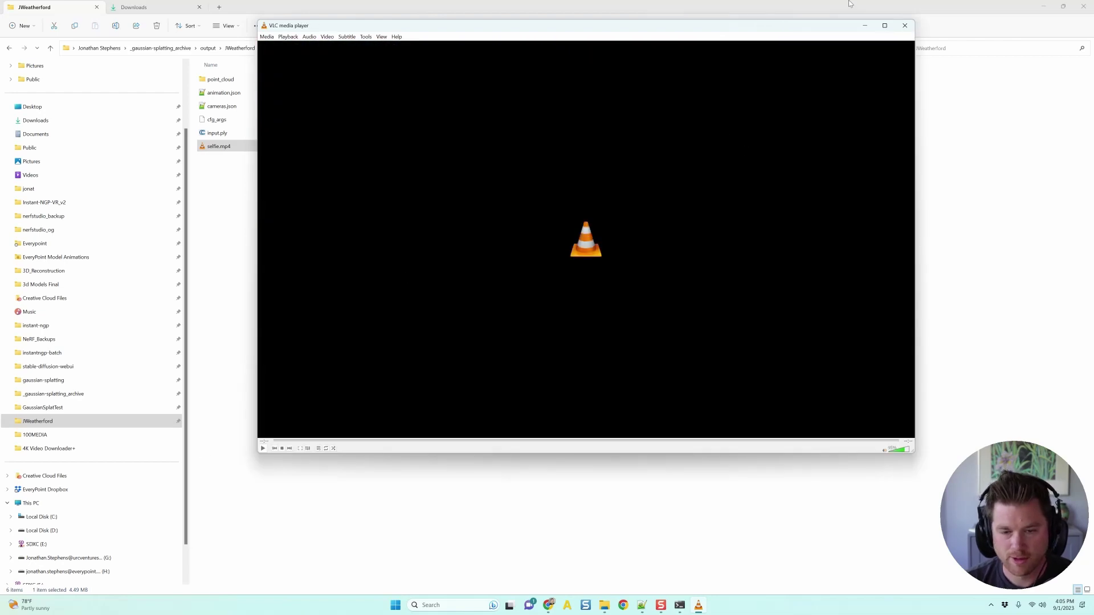
click(905, 25)
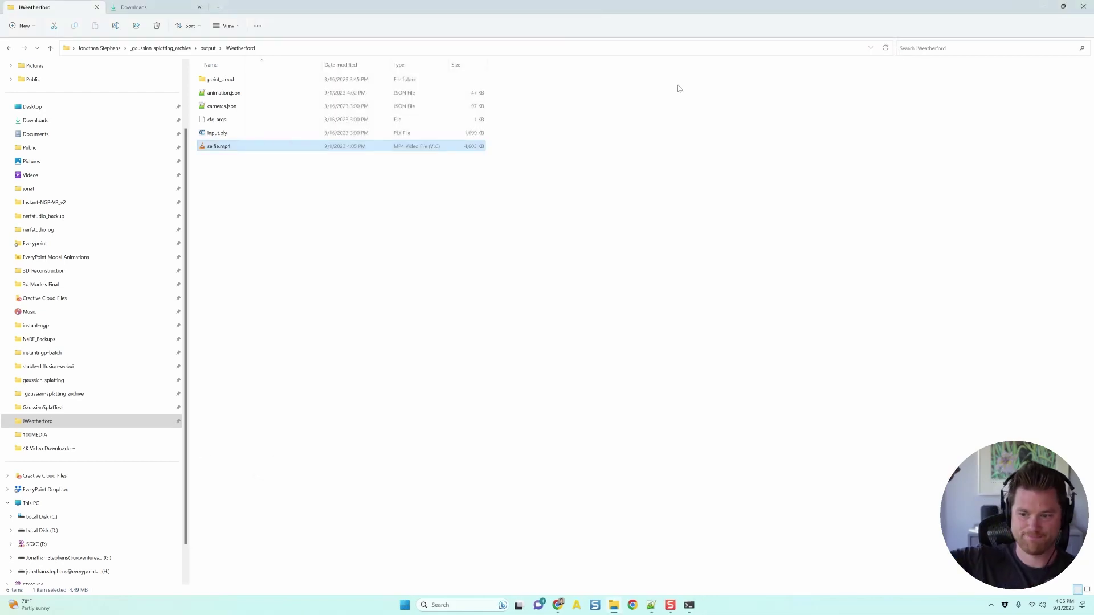